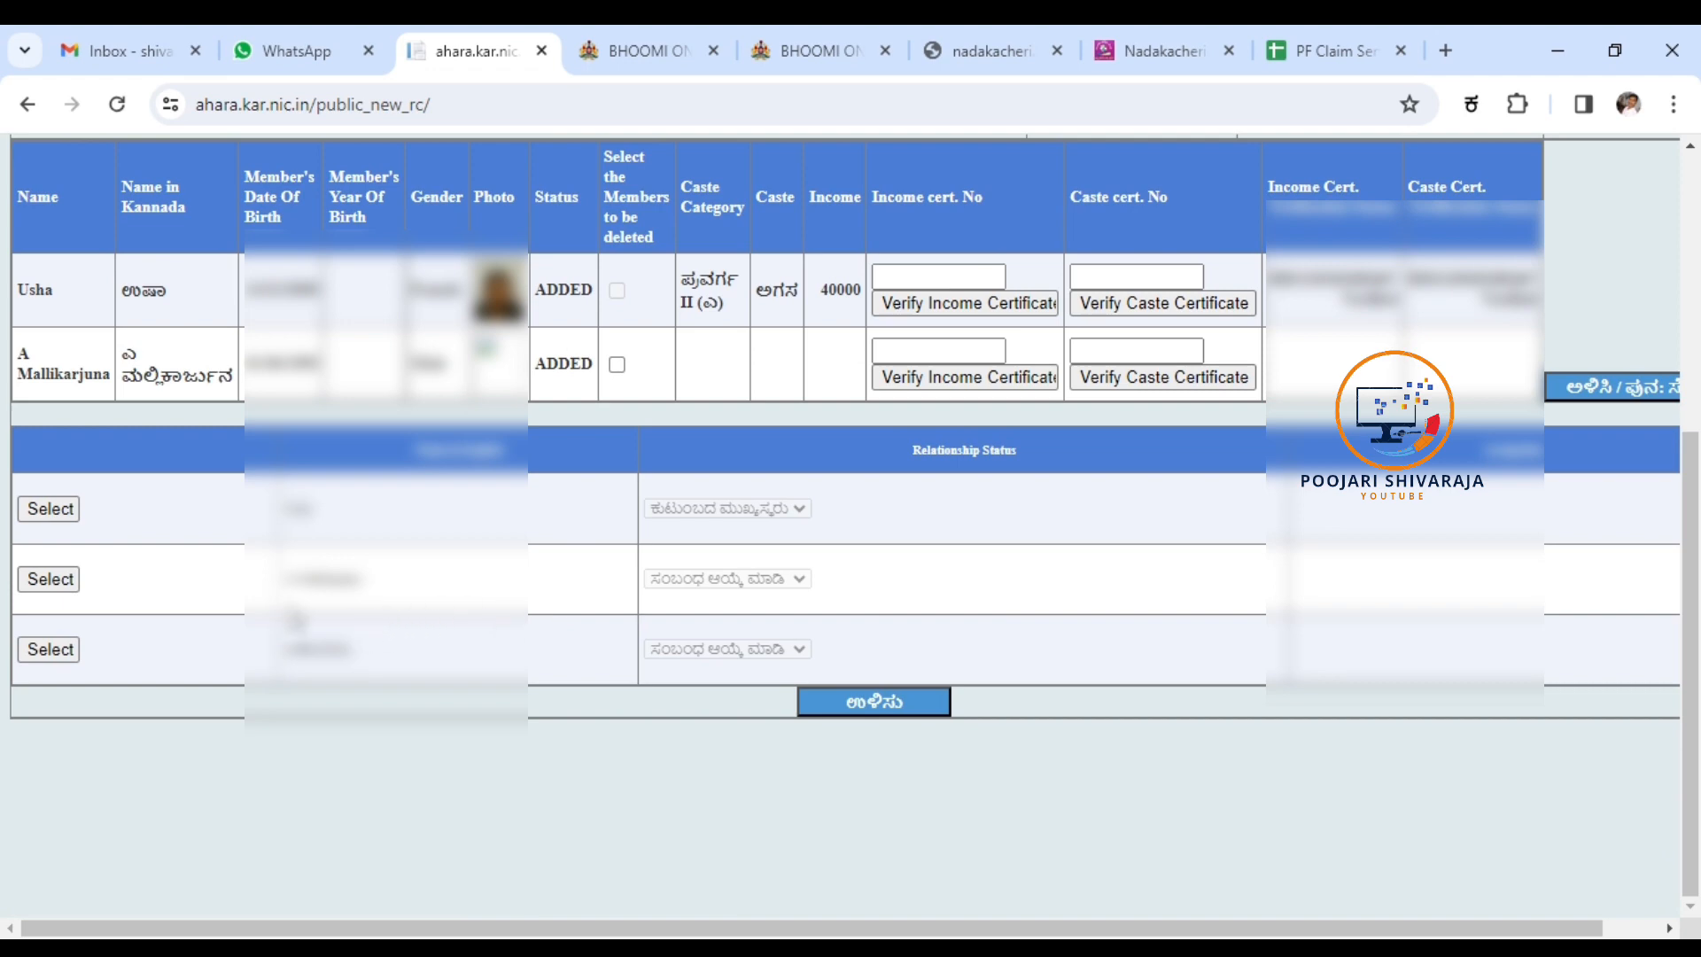
- Open the first family member's record with its Select button, which leads to the applications-suspended notice
{"action": "left_click", "coordinate": [51, 509]}
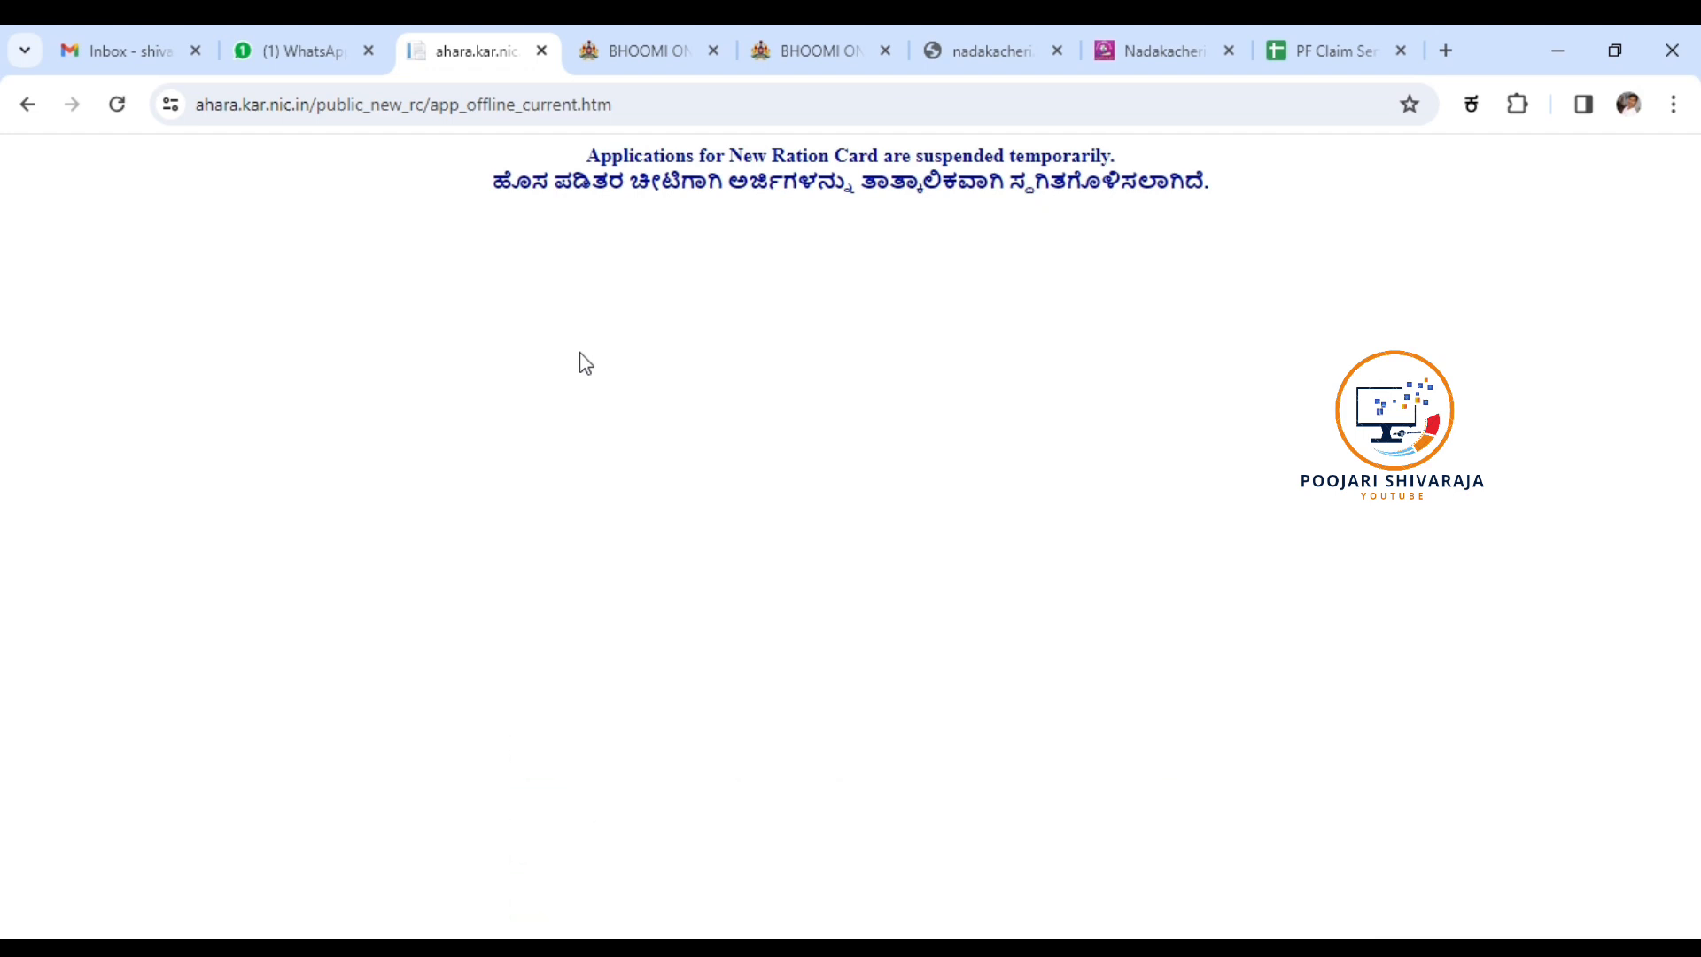
- Close the suspended-notice tab and reopen the ahara.kar.nic.in public_new_rc link from the WhatsApp chat
{"action": "key", "text": "ctrl+w"}
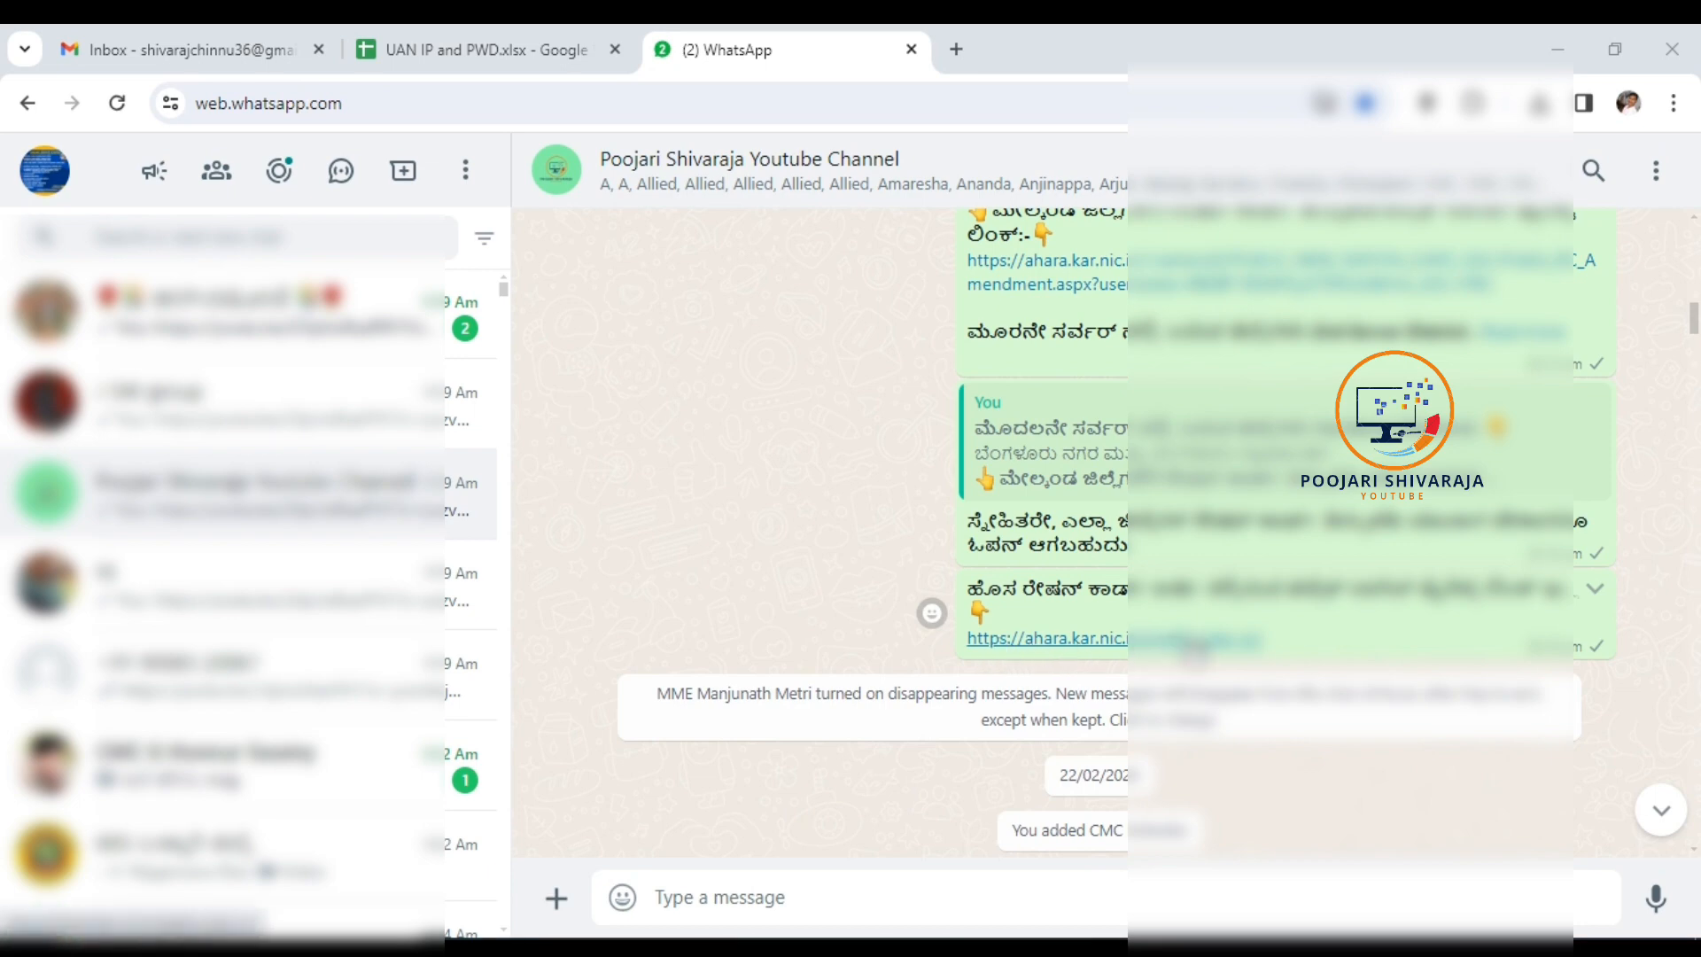
{"action": "left_click", "coordinate": [1194, 639]}
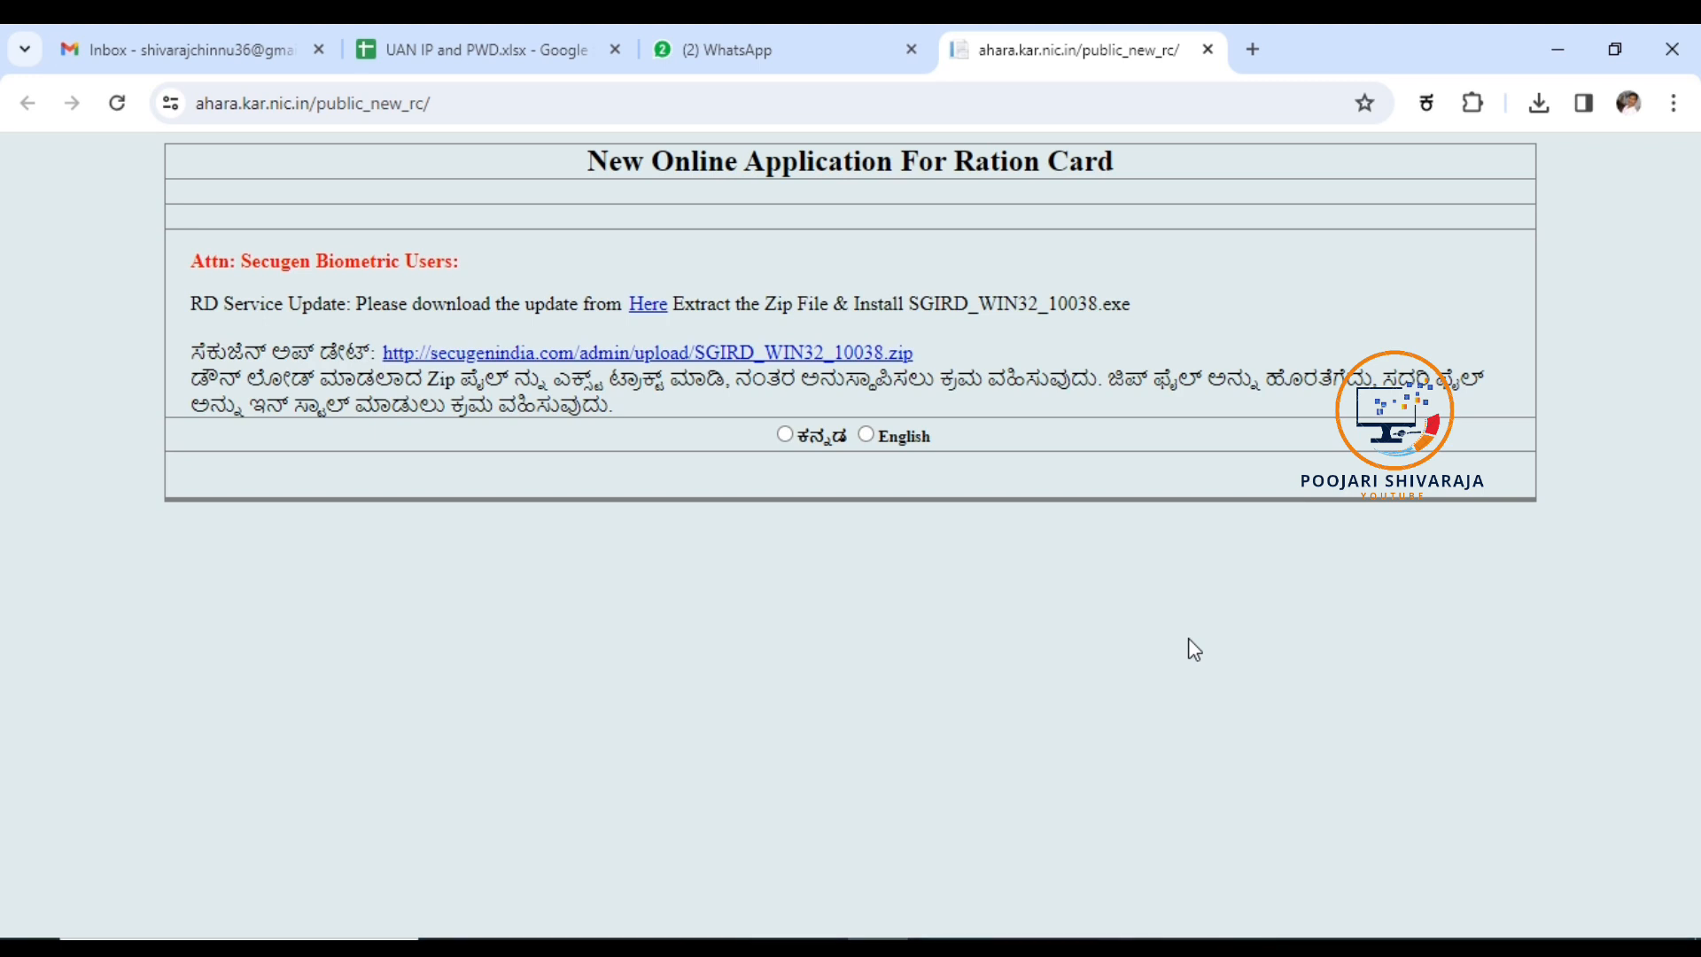
- Start a Kannada new ration card application for a PHH card and continue past eligibility questions
{"action": "left_click", "coordinate": [781, 438]}
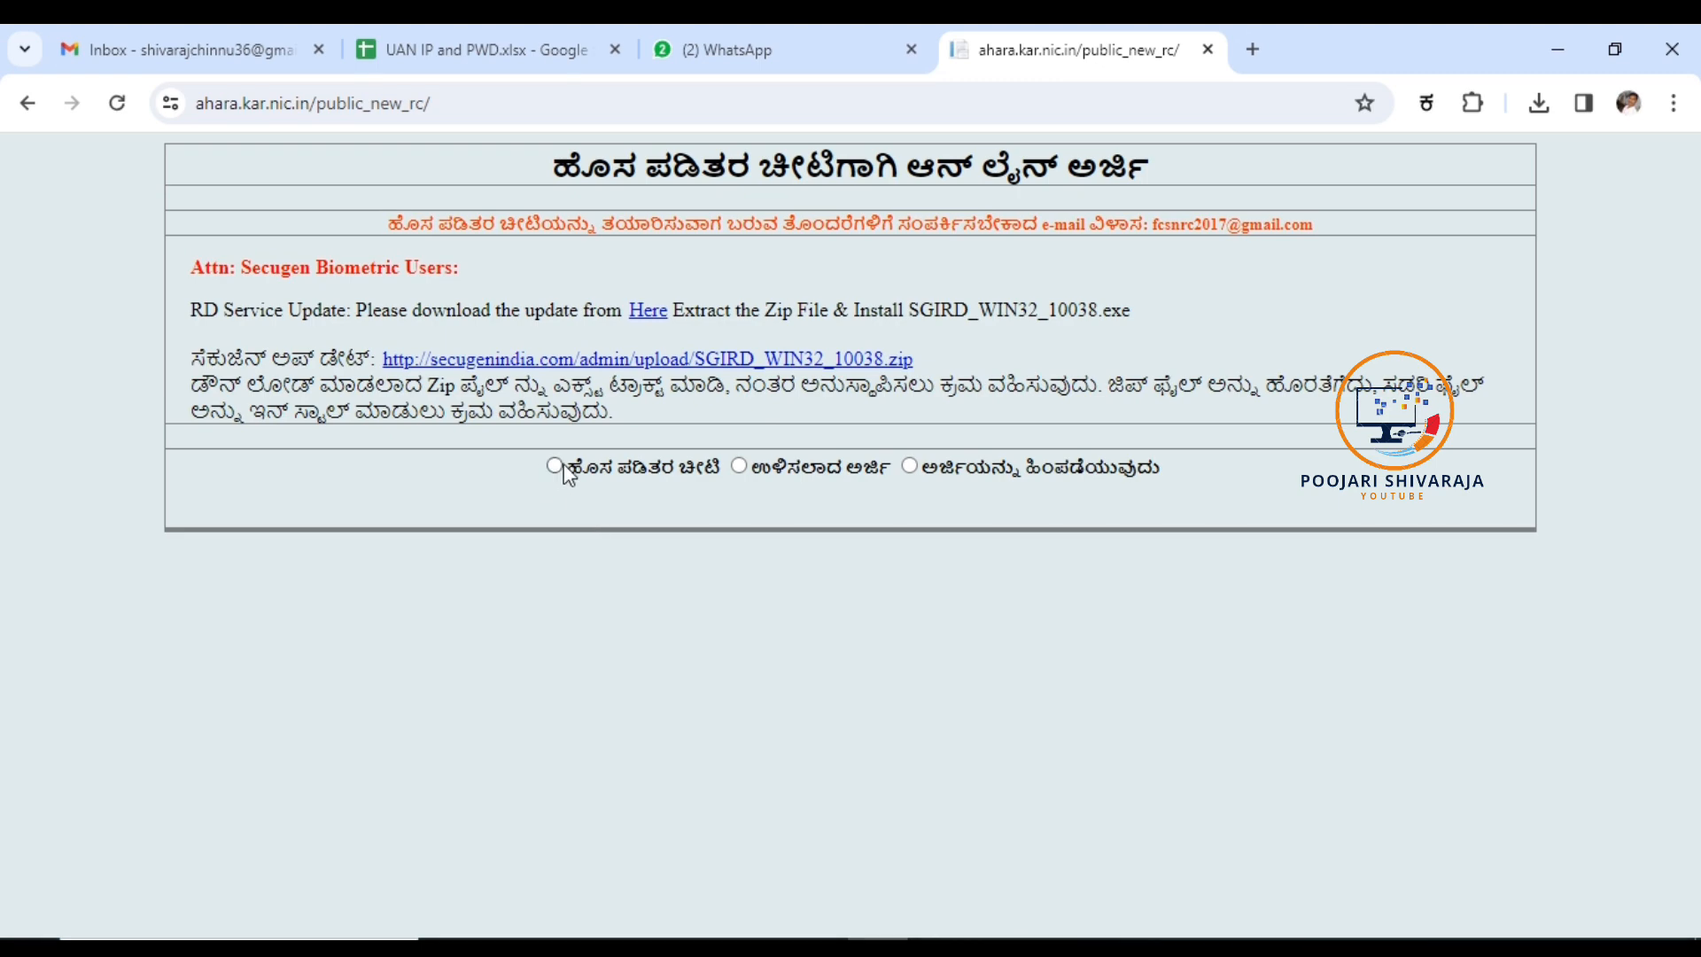
{"action": "left_click", "coordinate": [557, 467]}
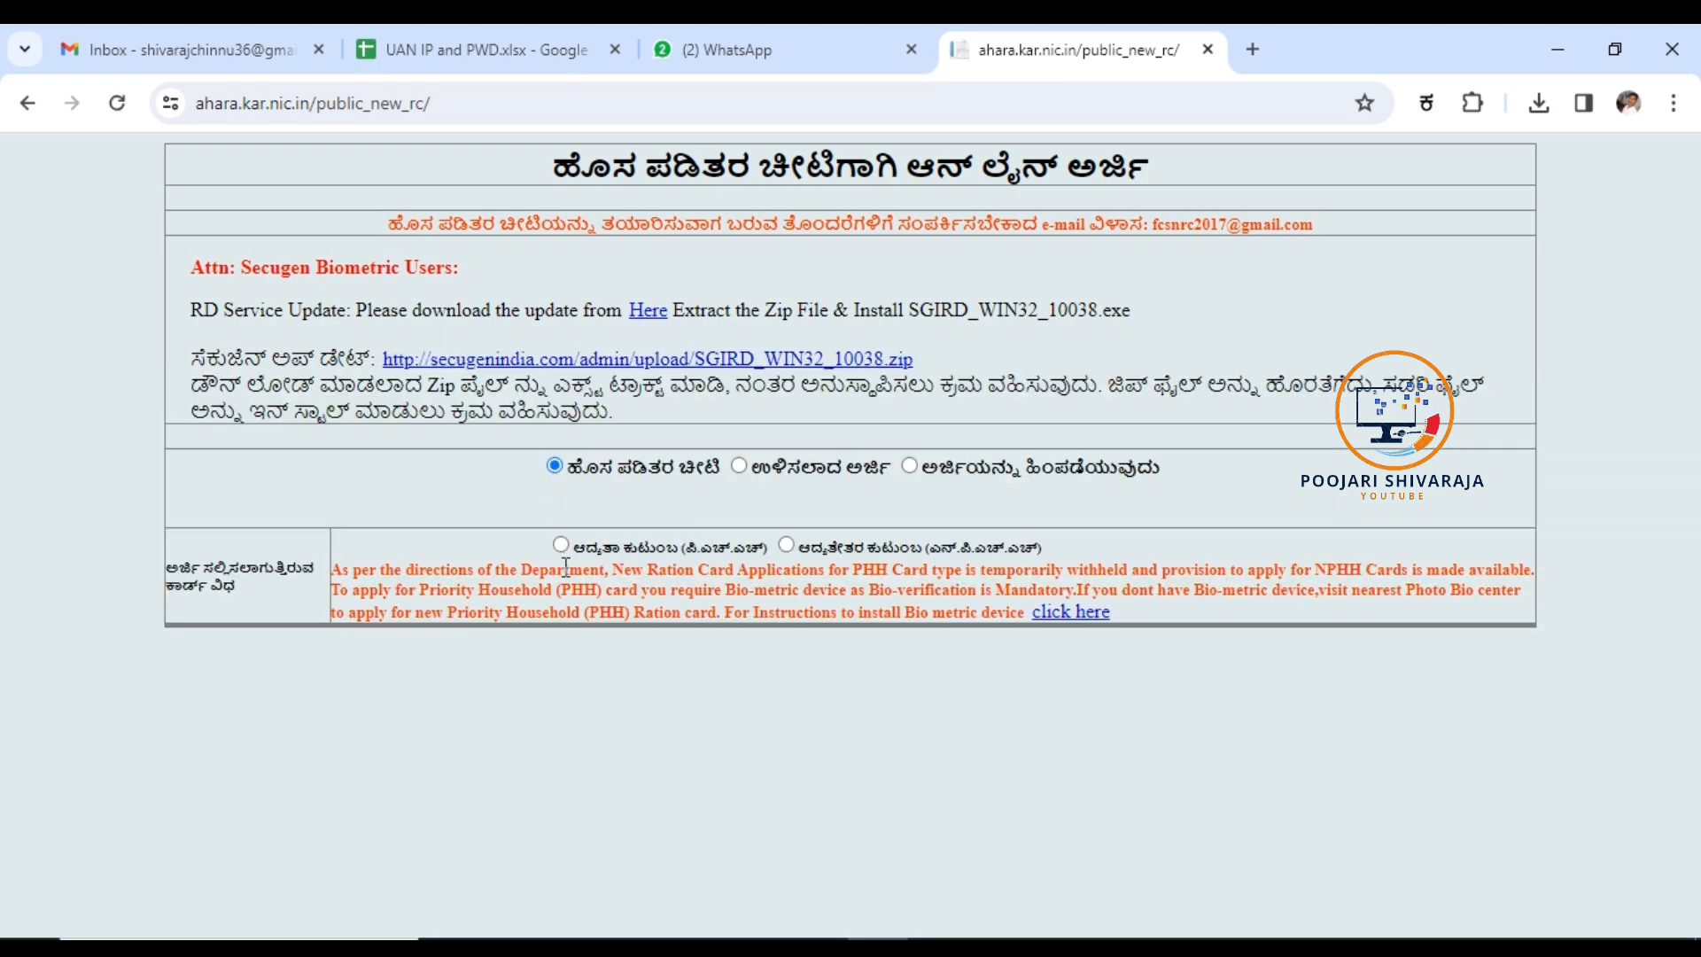
{"action": "left_click", "coordinate": [562, 549]}
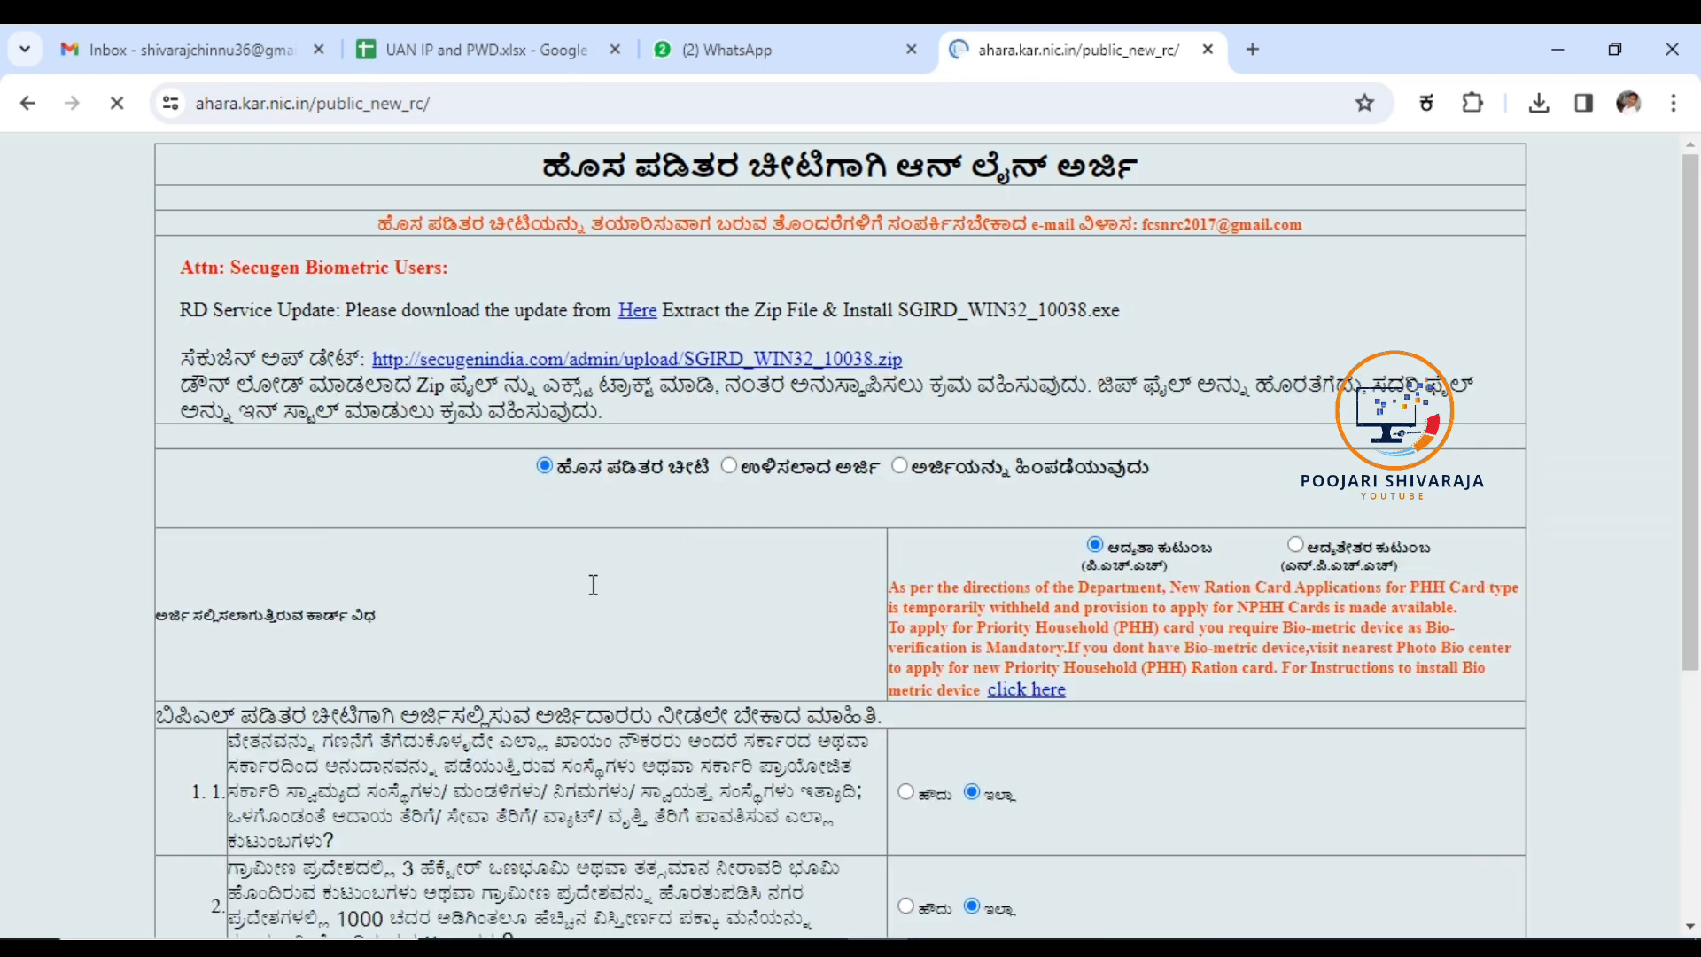
{"action": "scroll", "coordinate": [593, 585], "scroll_direction": "down", "scroll_amount": 5}
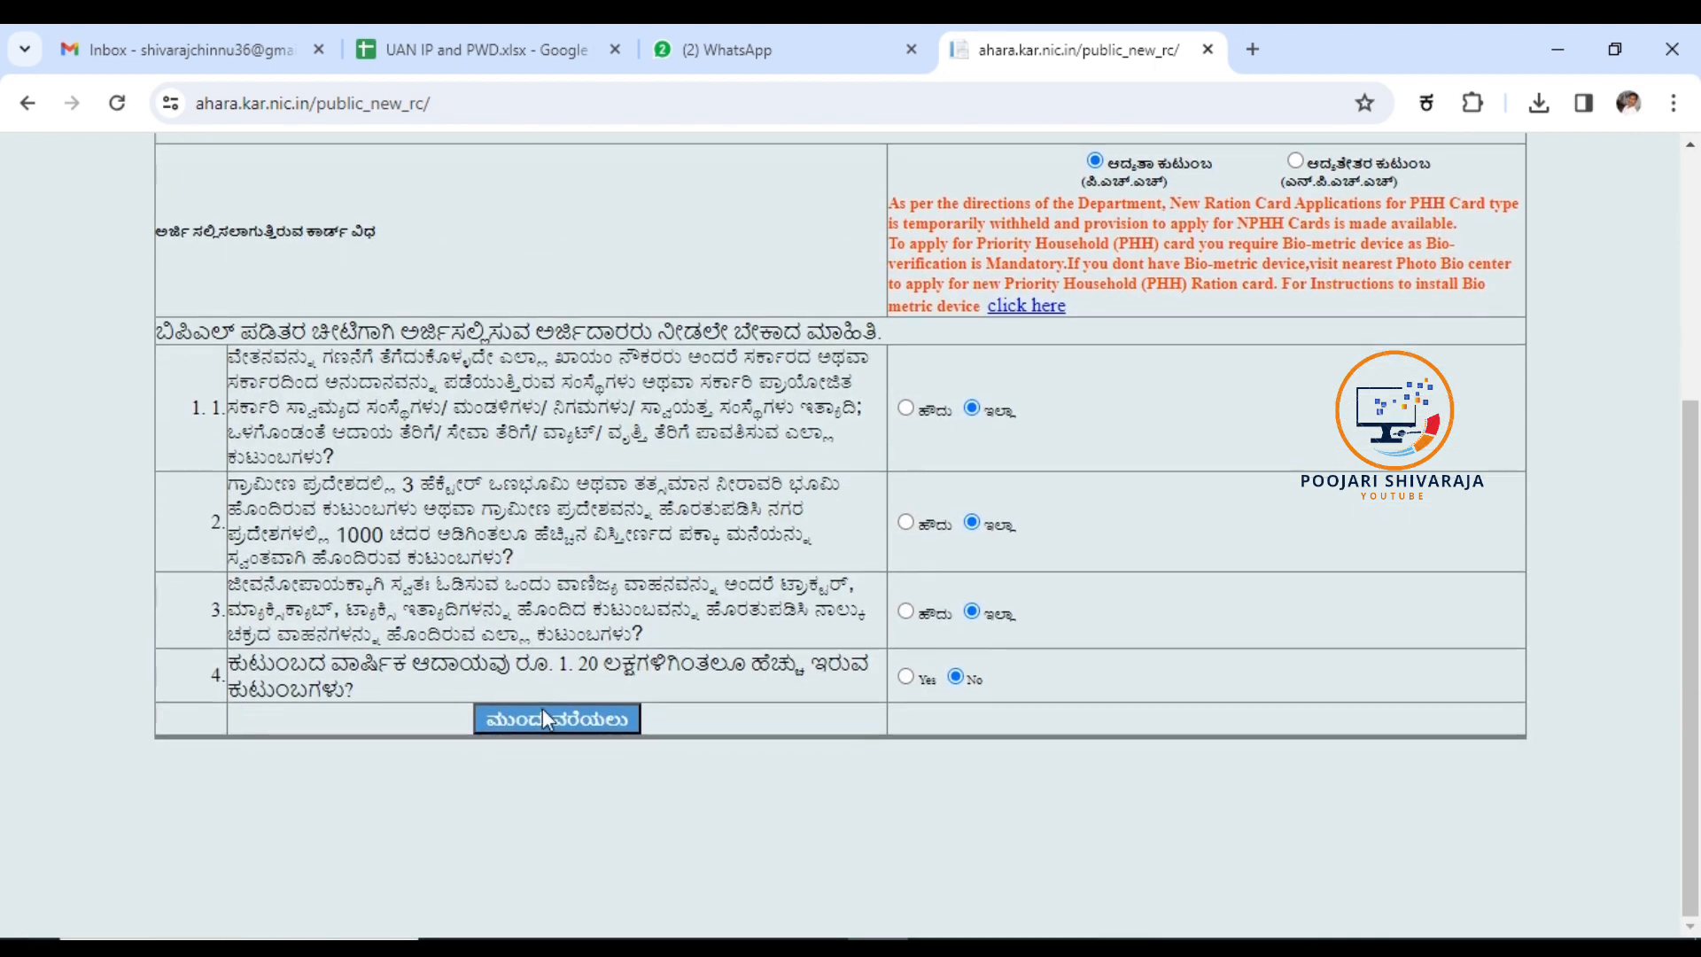
{"action": "left_click", "coordinate": [556, 722]}
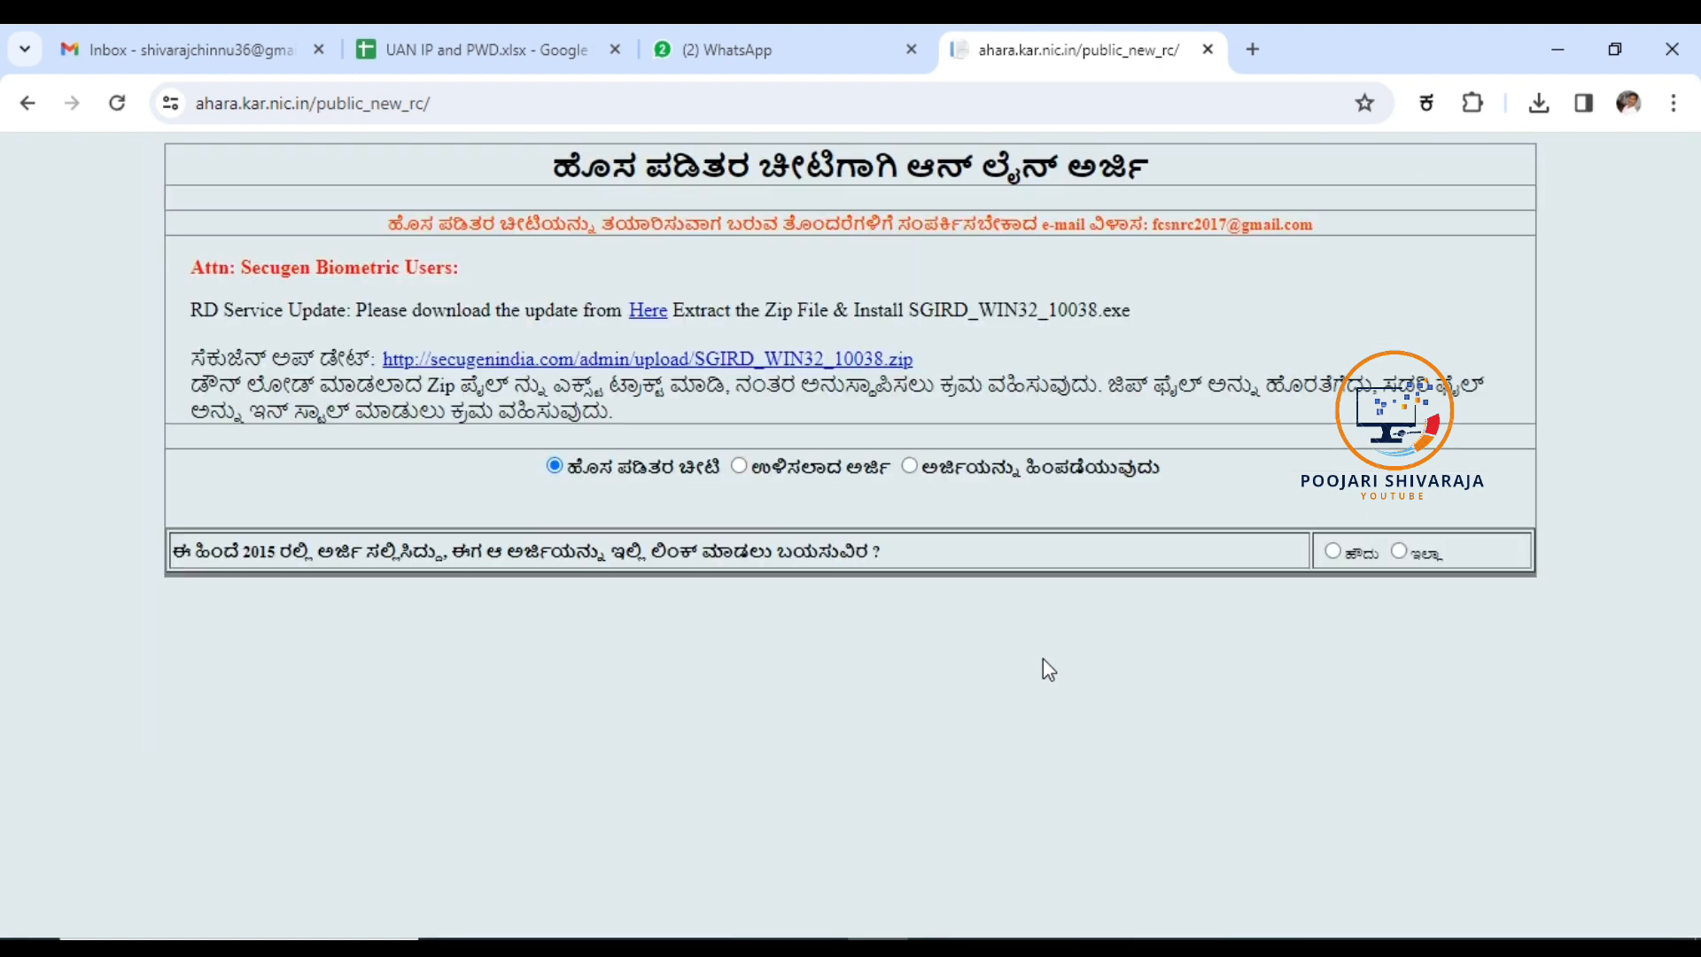
- Answer No to linking a 2015 application, then submit the member's Aadhaar number and seeded mobile number
{"action": "left_click", "coordinate": [1398, 551]}
{"action": "left_click", "coordinate": [584, 587]}
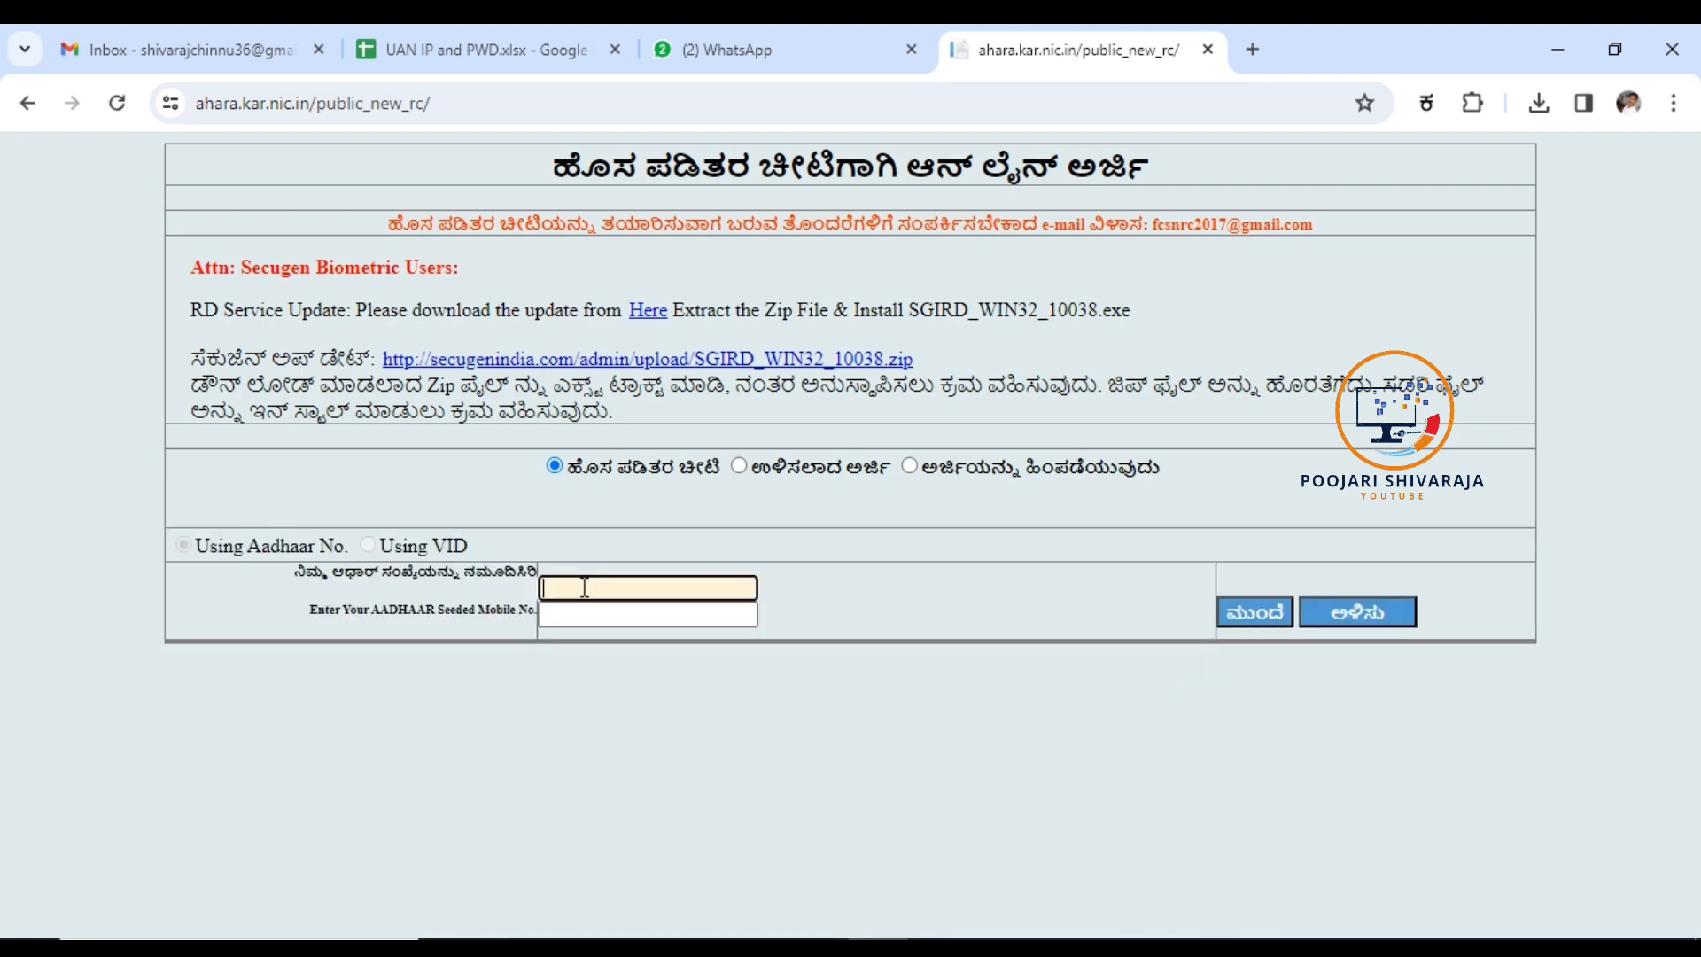
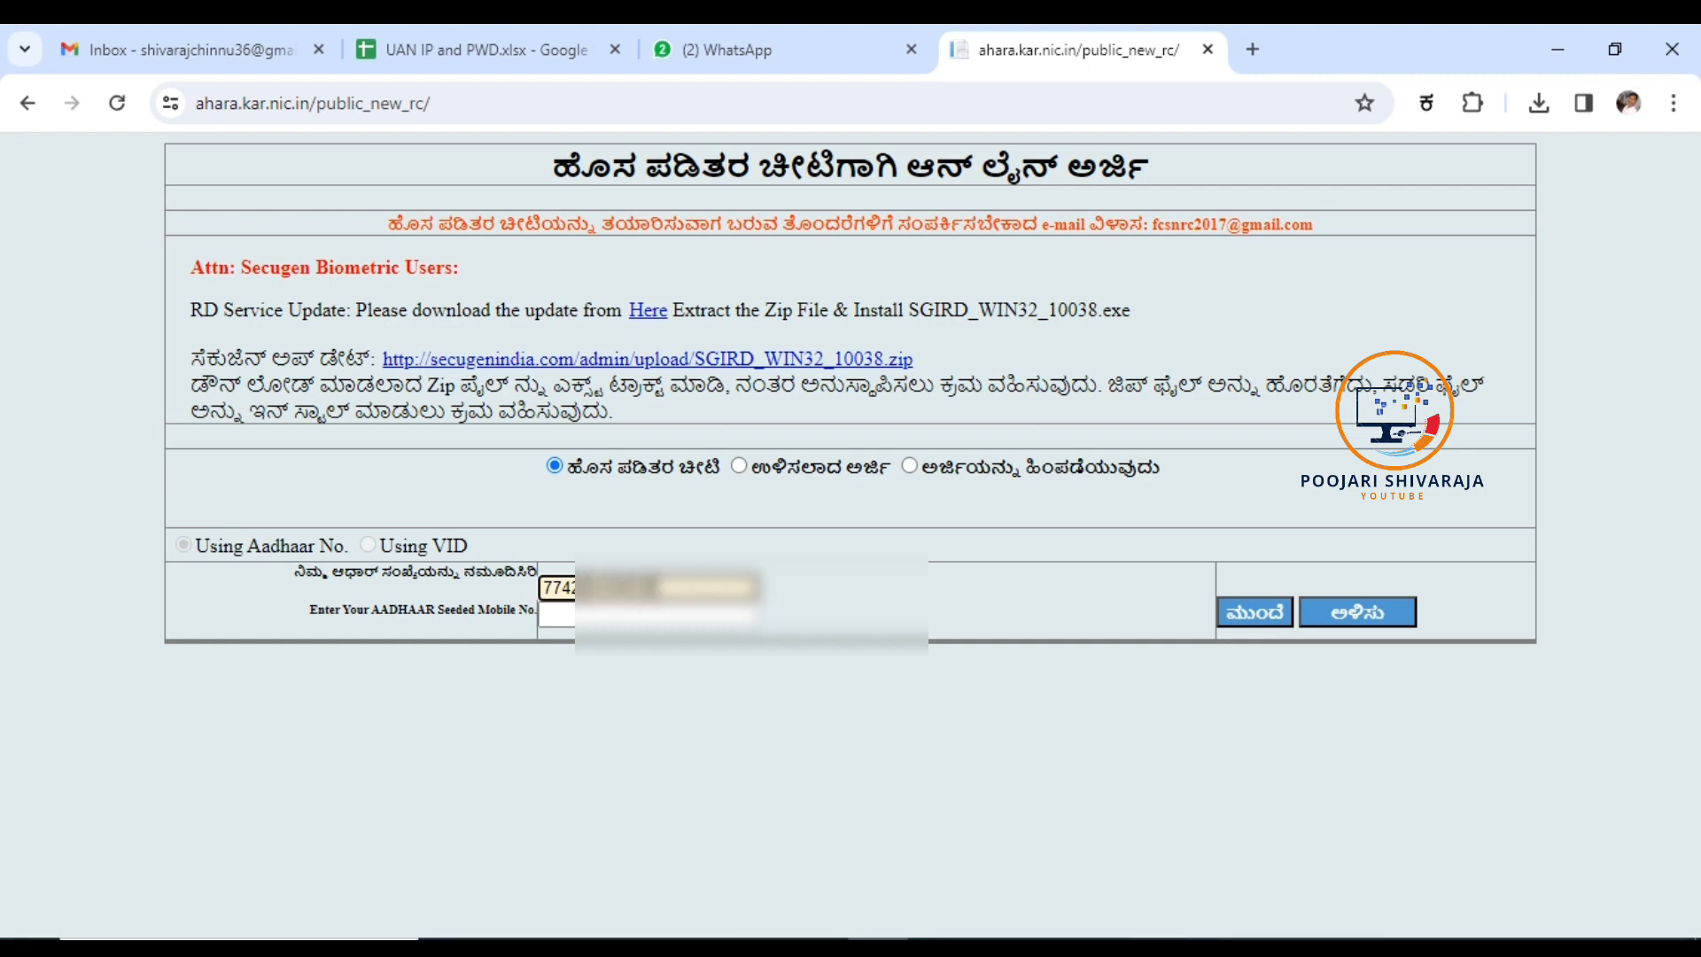
{"action": "left_click", "coordinate": [562, 617]}
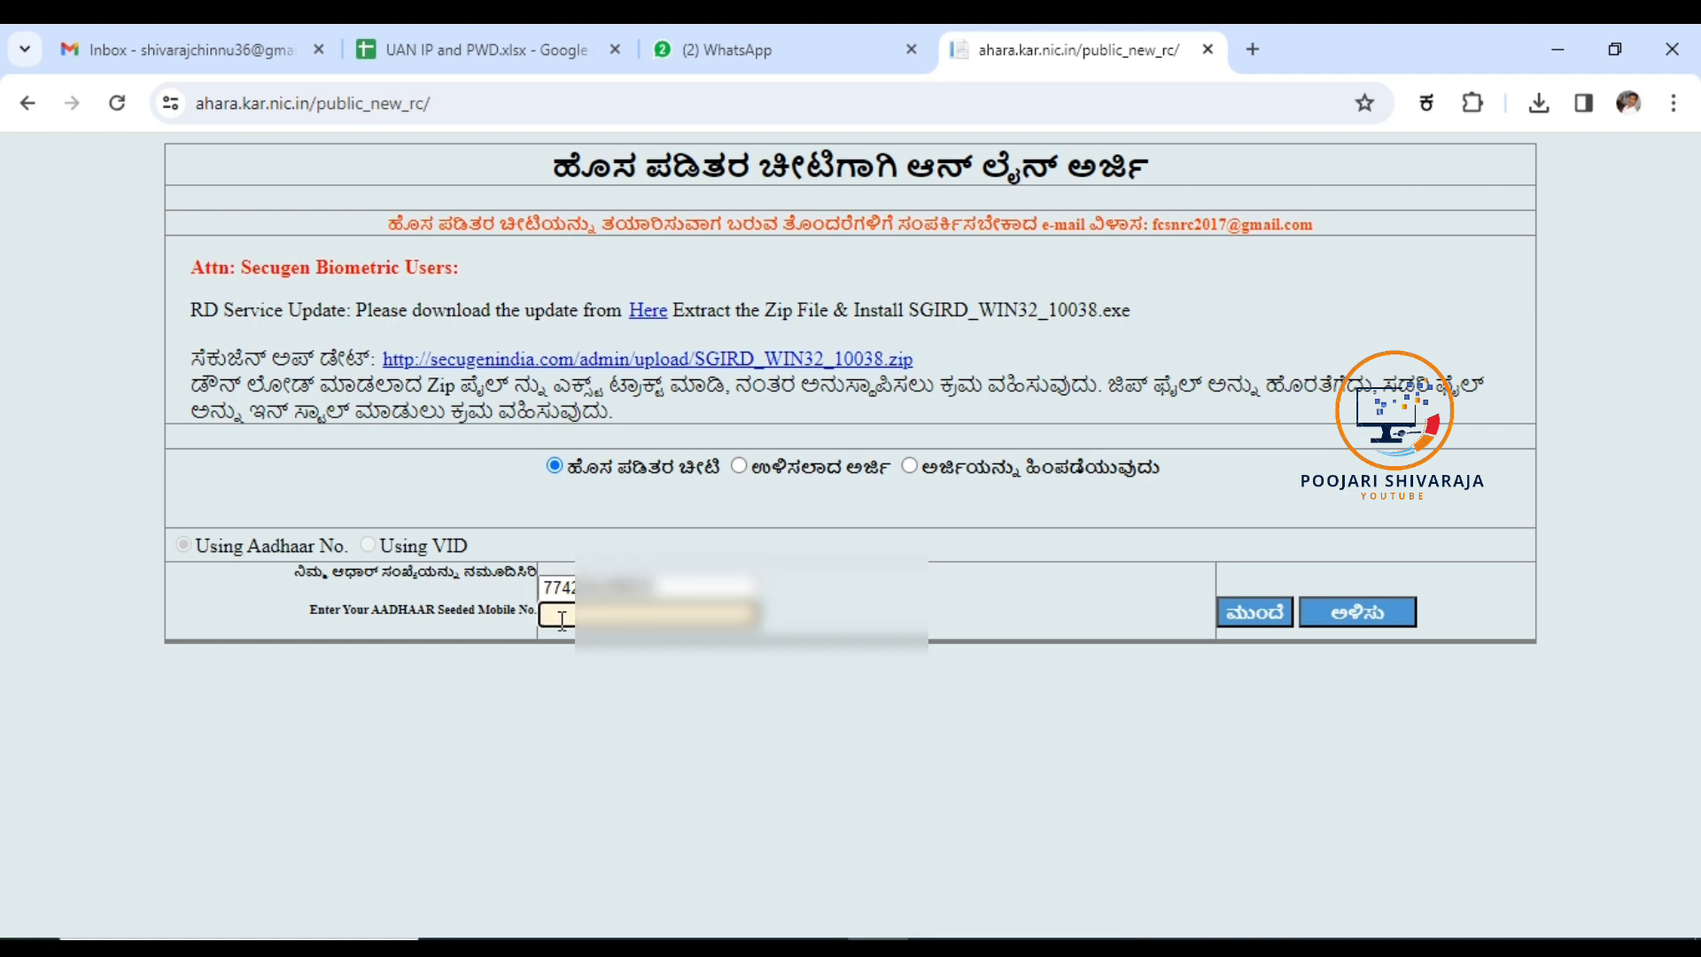
{"action": "left_click", "coordinate": [1234, 611]}
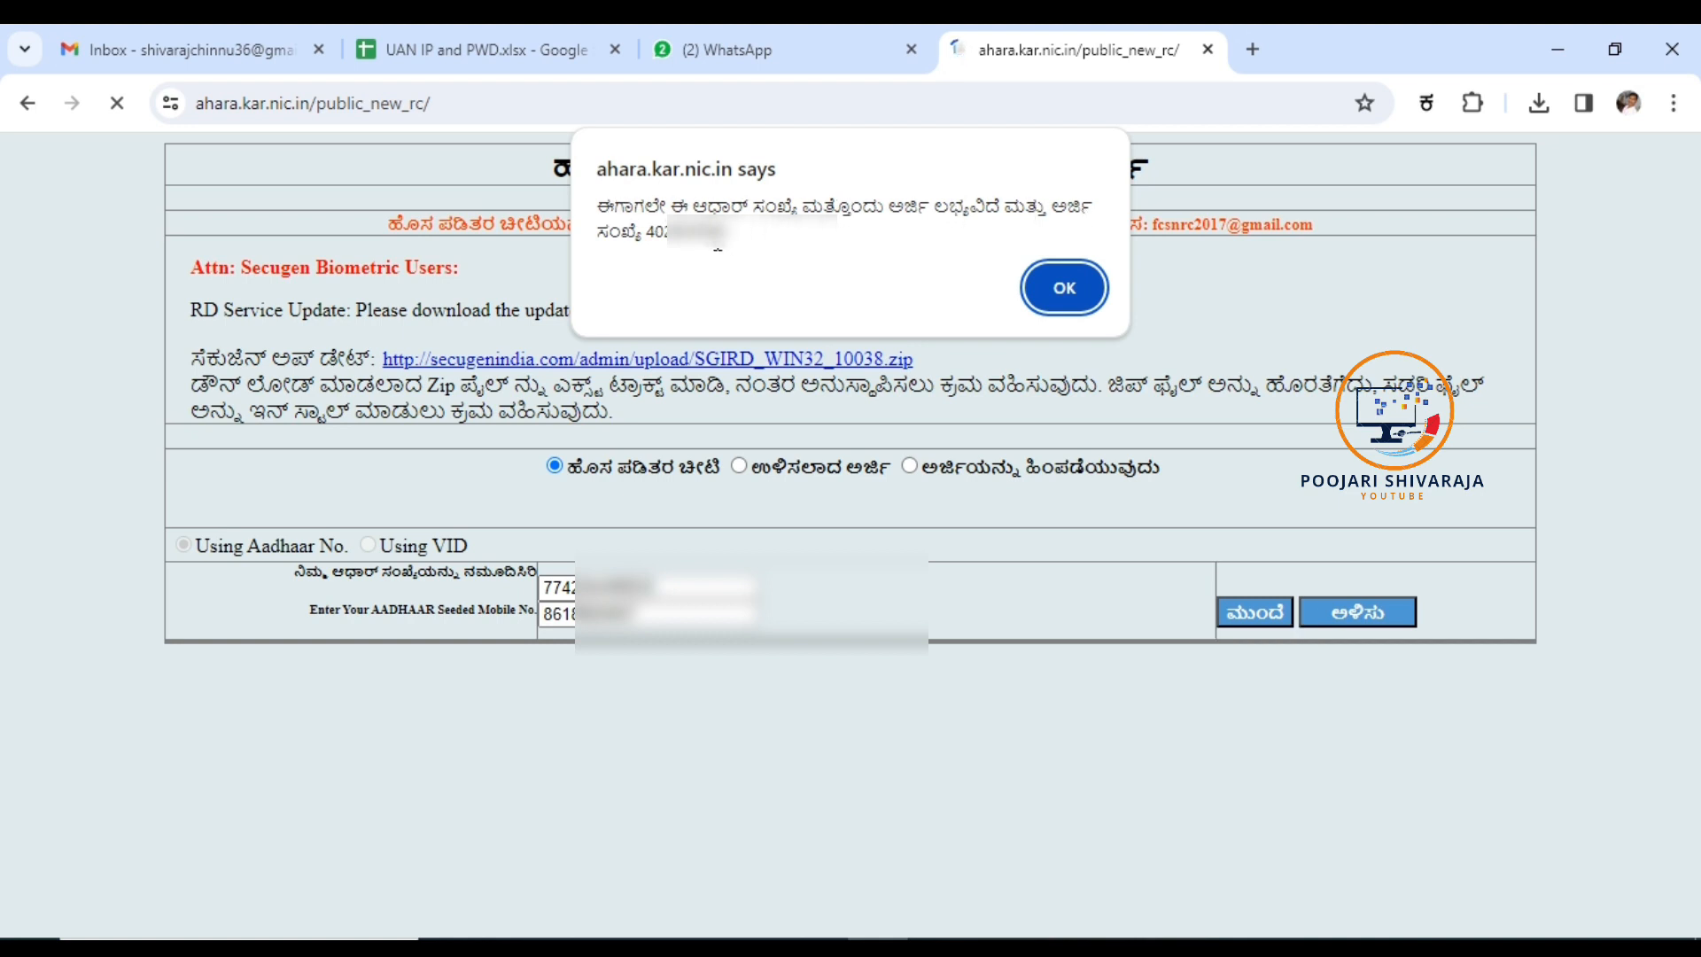
- Copy the existing application number from the alert and dismiss it
{"action": "double_click", "coordinate": [718, 234]}
{"action": "right_click", "coordinate": [702, 234]}
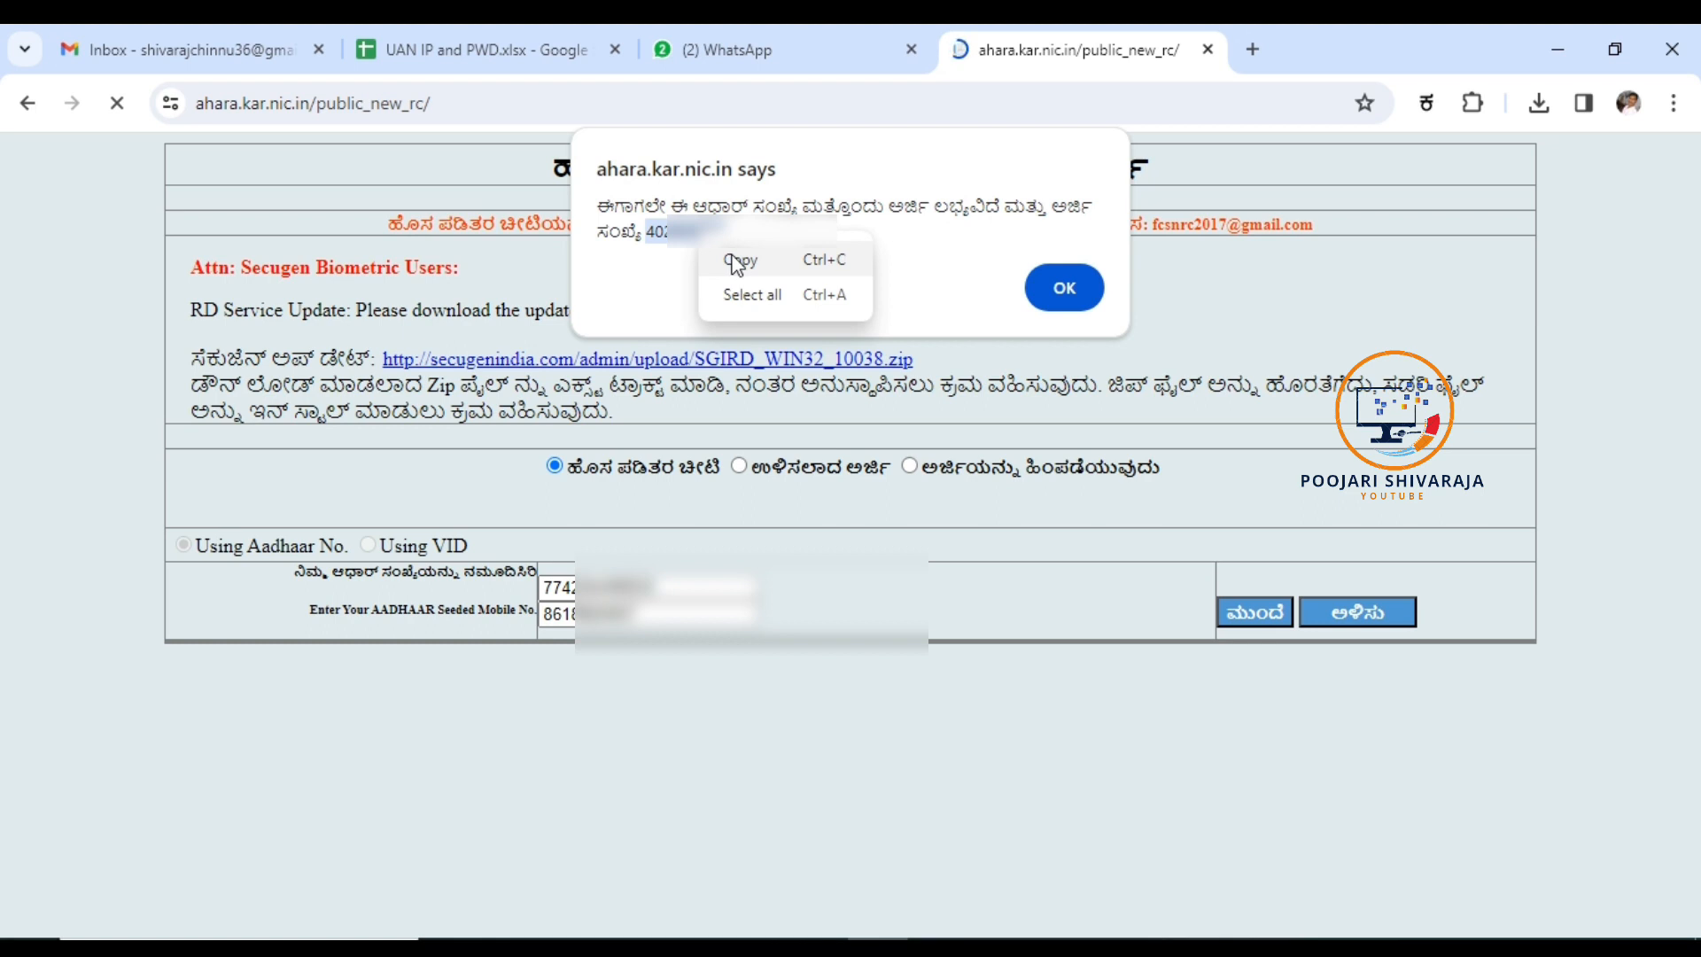
{"action": "left_click", "coordinate": [738, 262]}
{"action": "left_click", "coordinate": [1063, 293]}
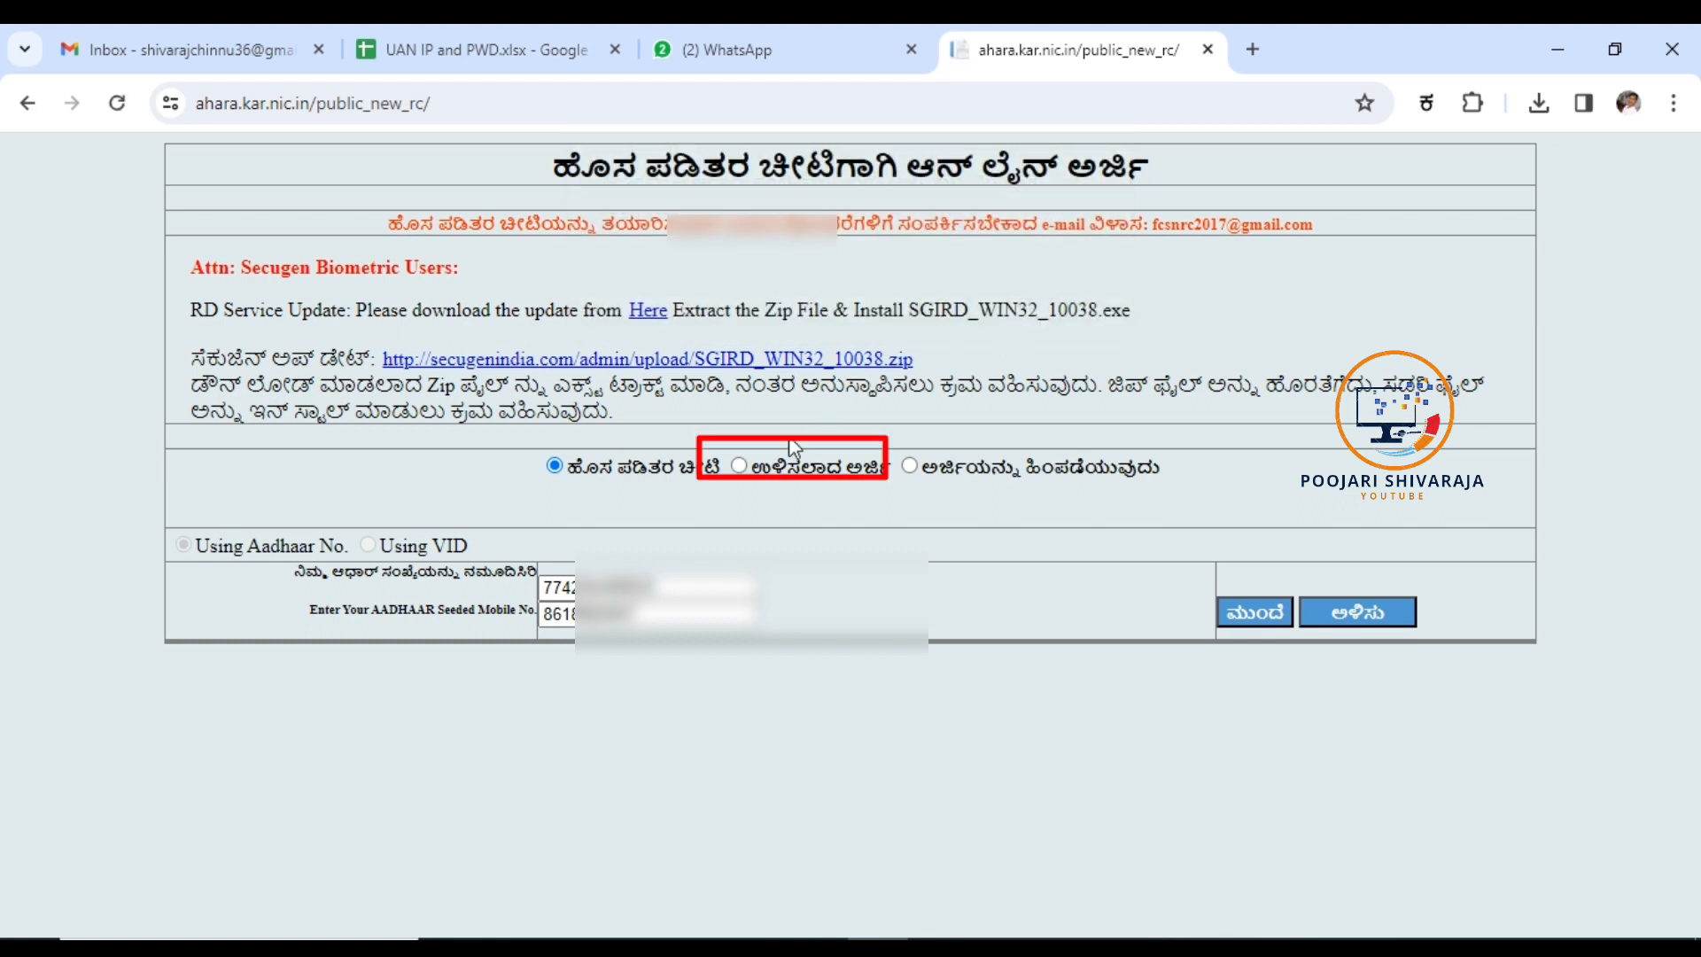
- Load the saved application (ಉಳಿಸಲಾದ ಅರ್ಜಿ) using the pasted application number
{"action": "left_click", "coordinate": [742, 476]}
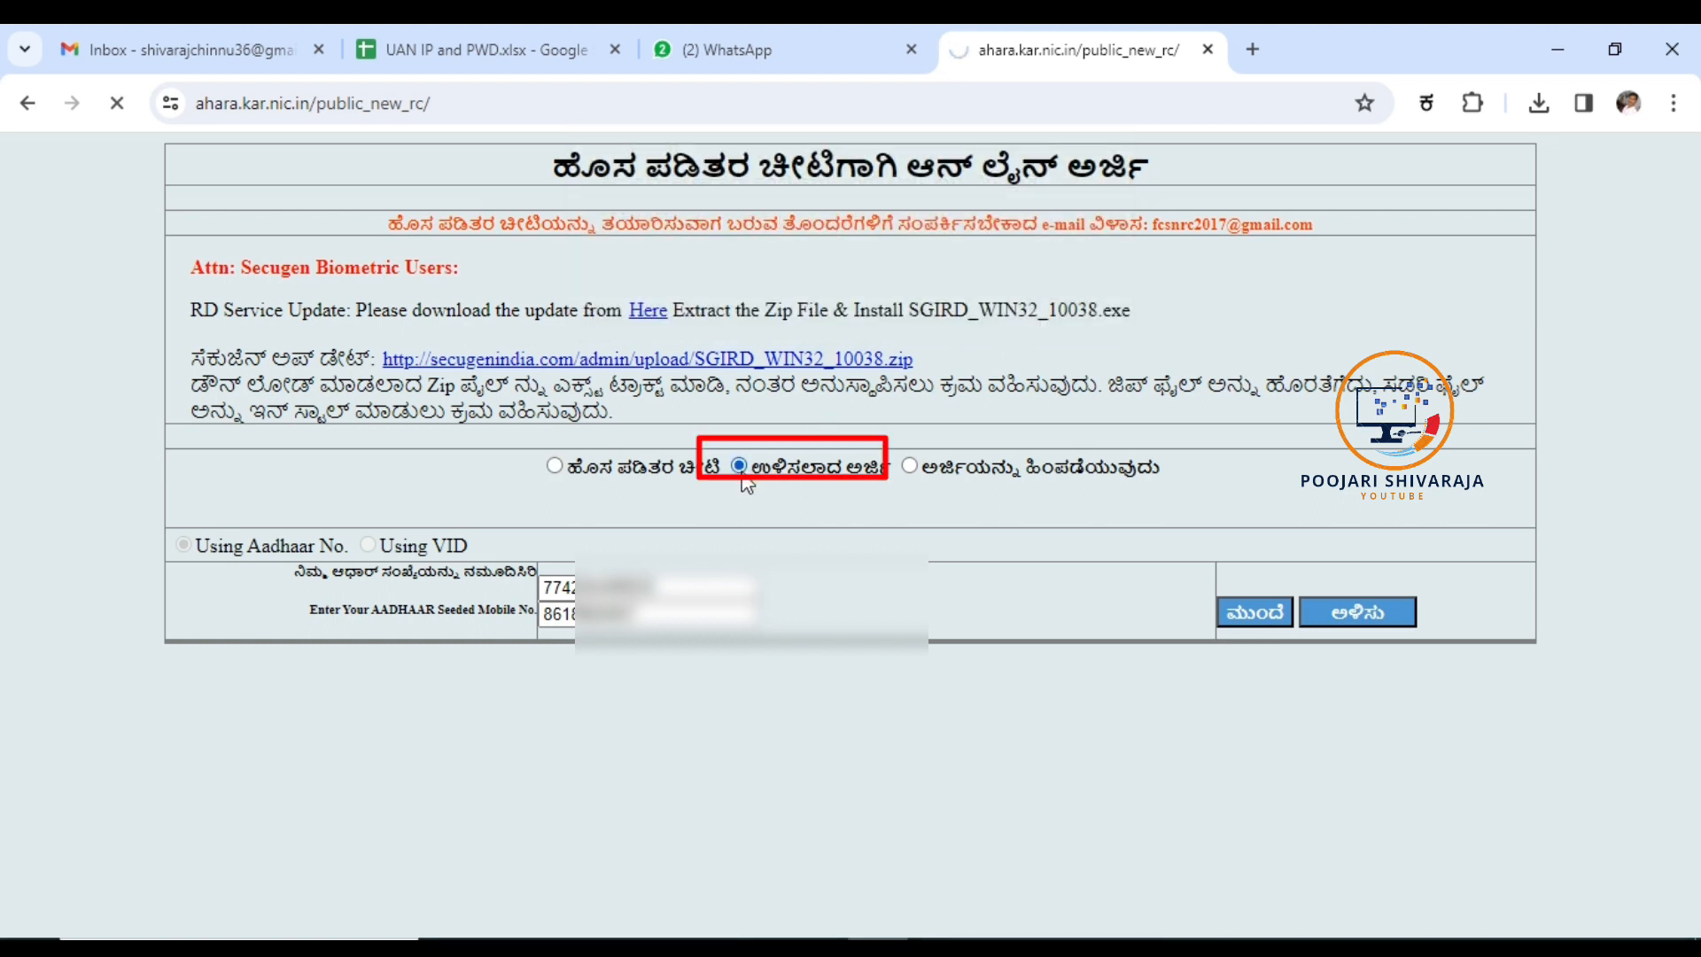
{"action": "left_click", "coordinate": [886, 521]}
{"action": "key", "text": "ctrl+v"}
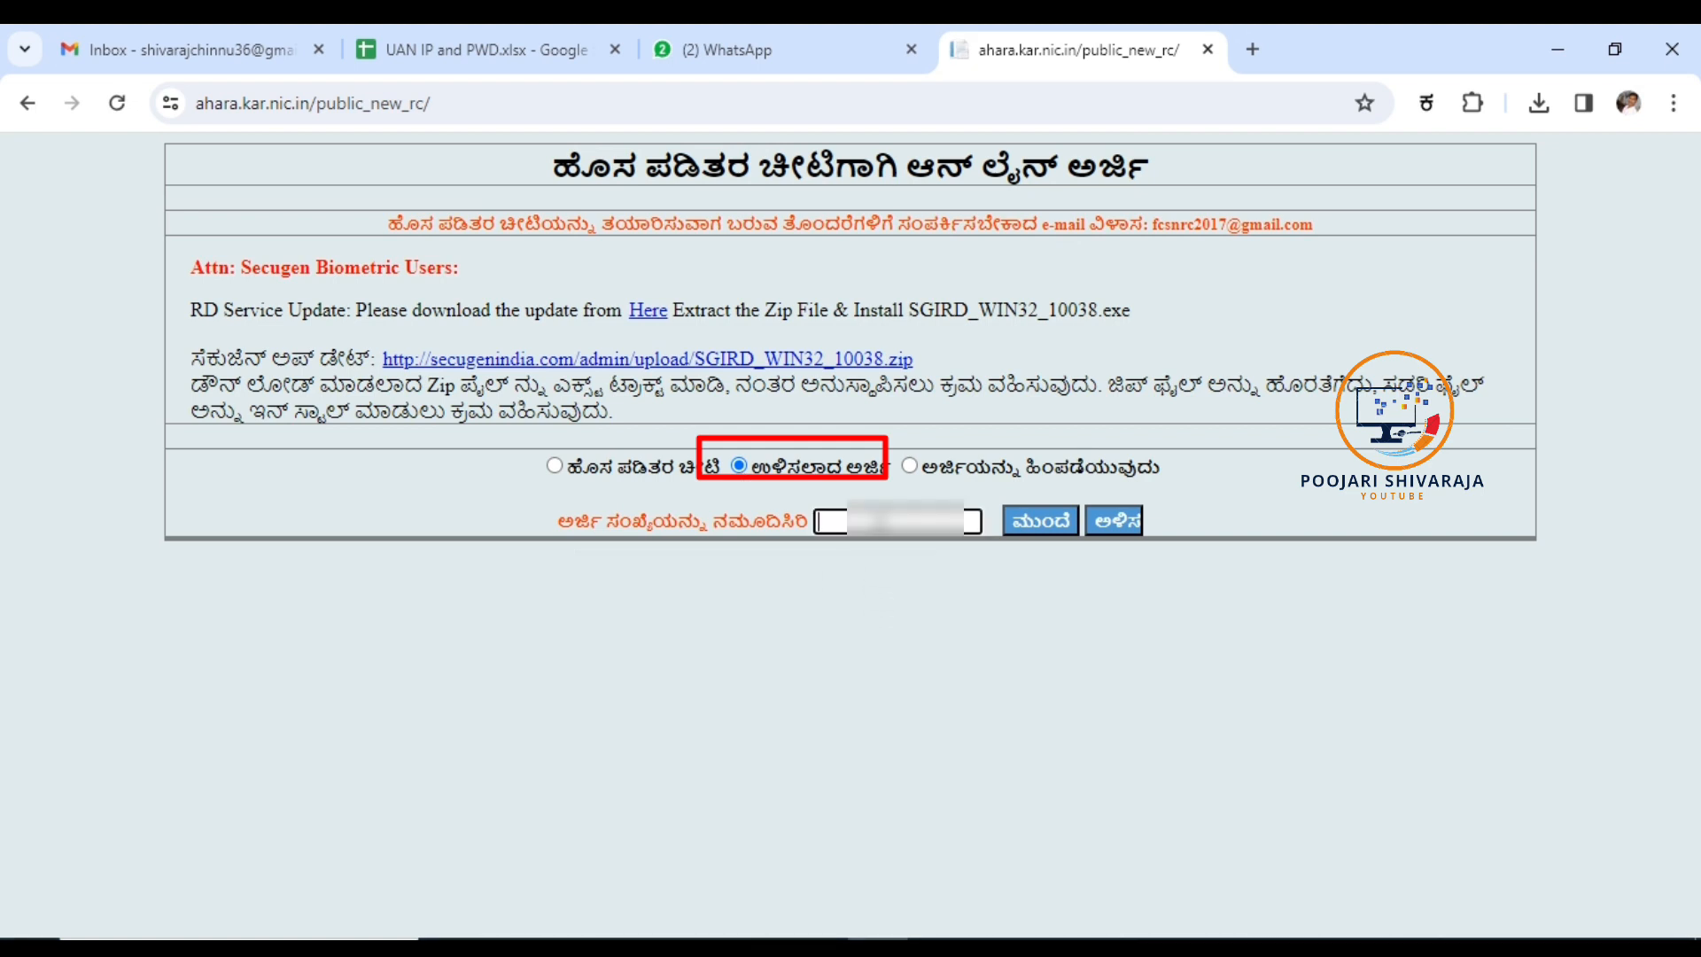
{"action": "key", "text": "ctrl+v"}
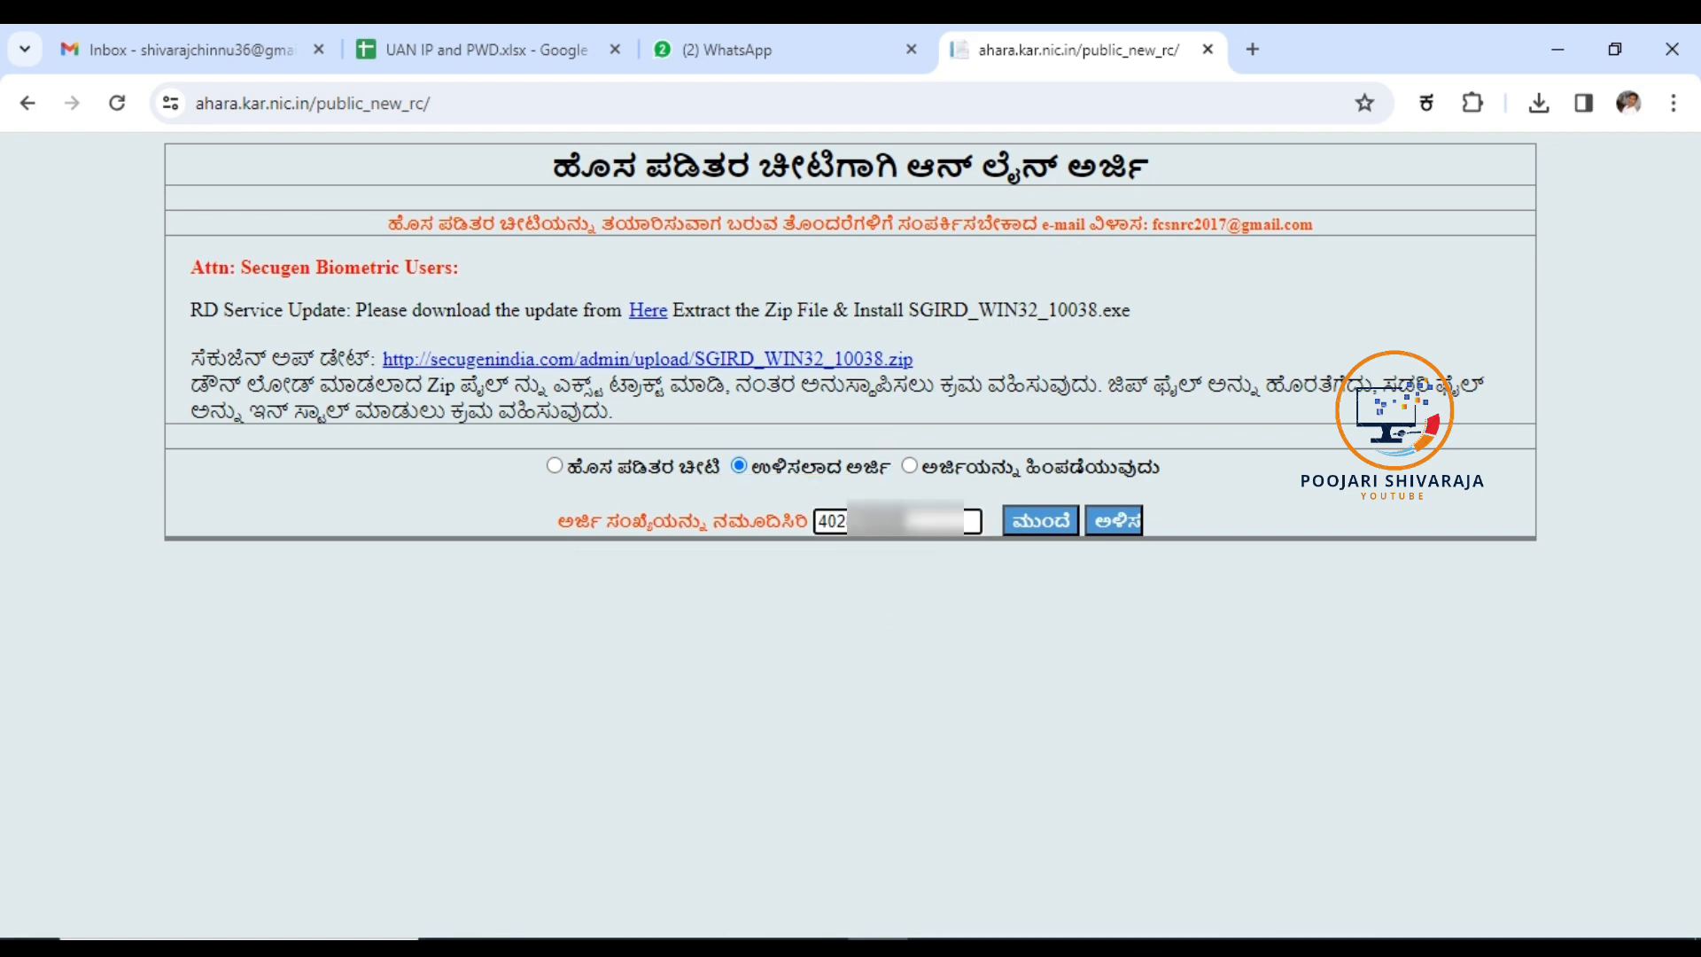
{"action": "left_click", "coordinate": [1050, 525]}
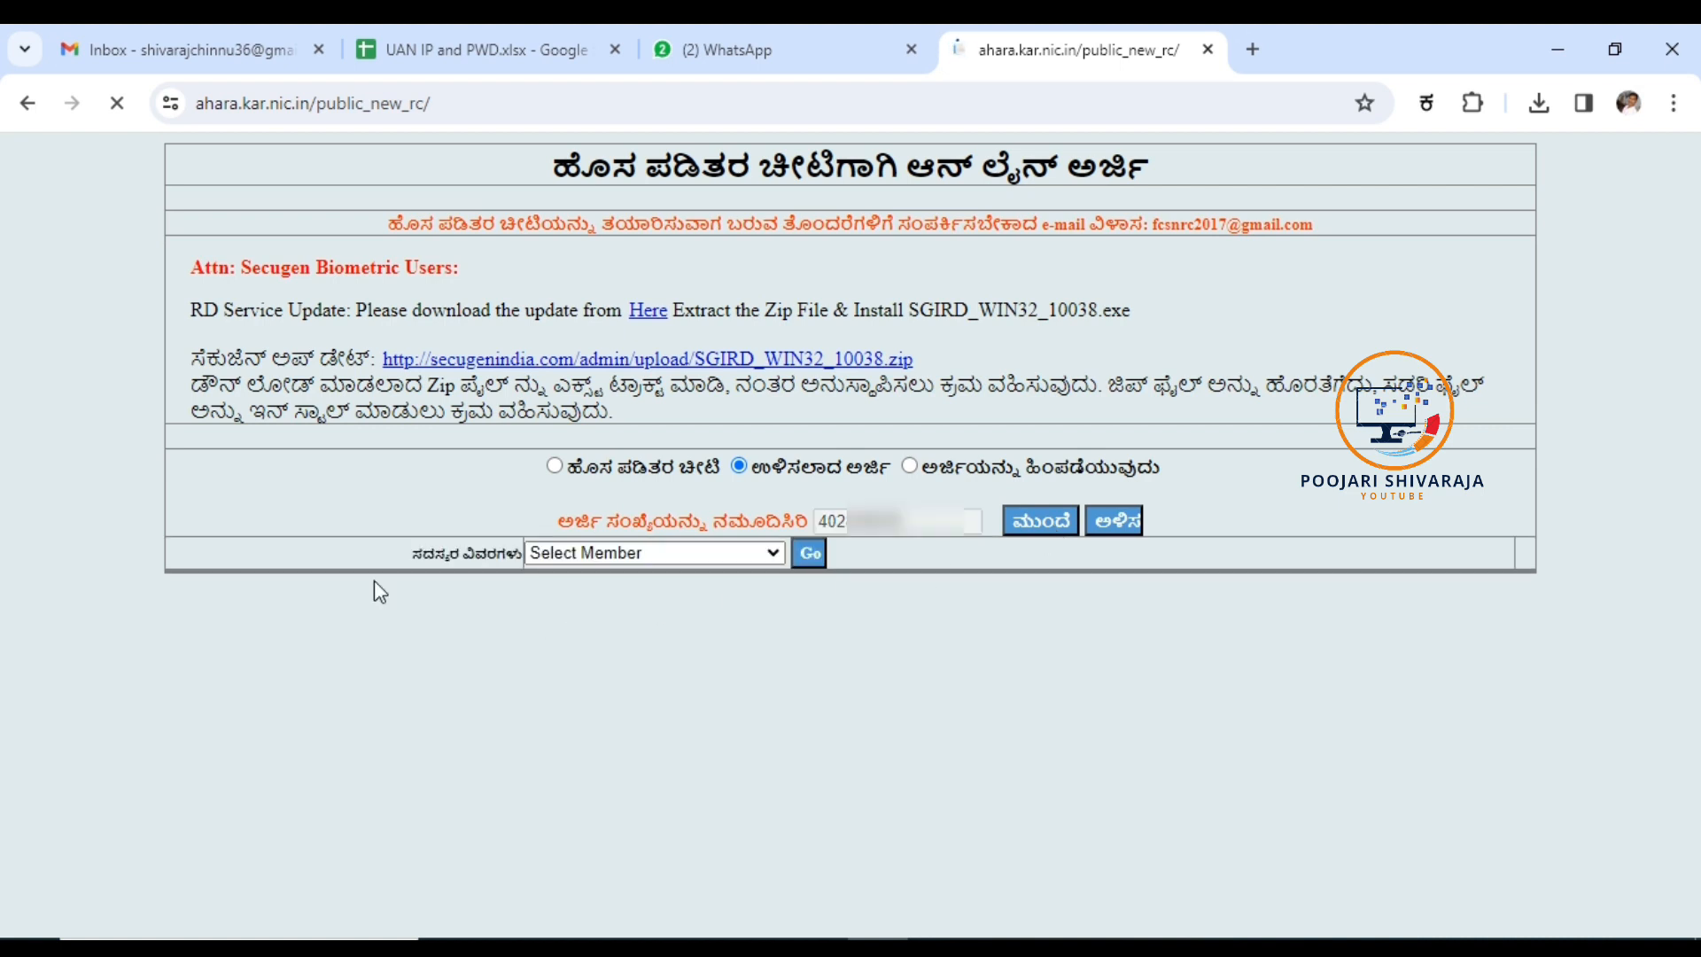
- Load the first family member's details and choose fingerprint (ಕೈಬೆರಳಿನ ಜೀವಮಾಪನ) authentication
{"action": "left_click", "coordinate": [561, 555]}
{"action": "left_click", "coordinate": [561, 600]}
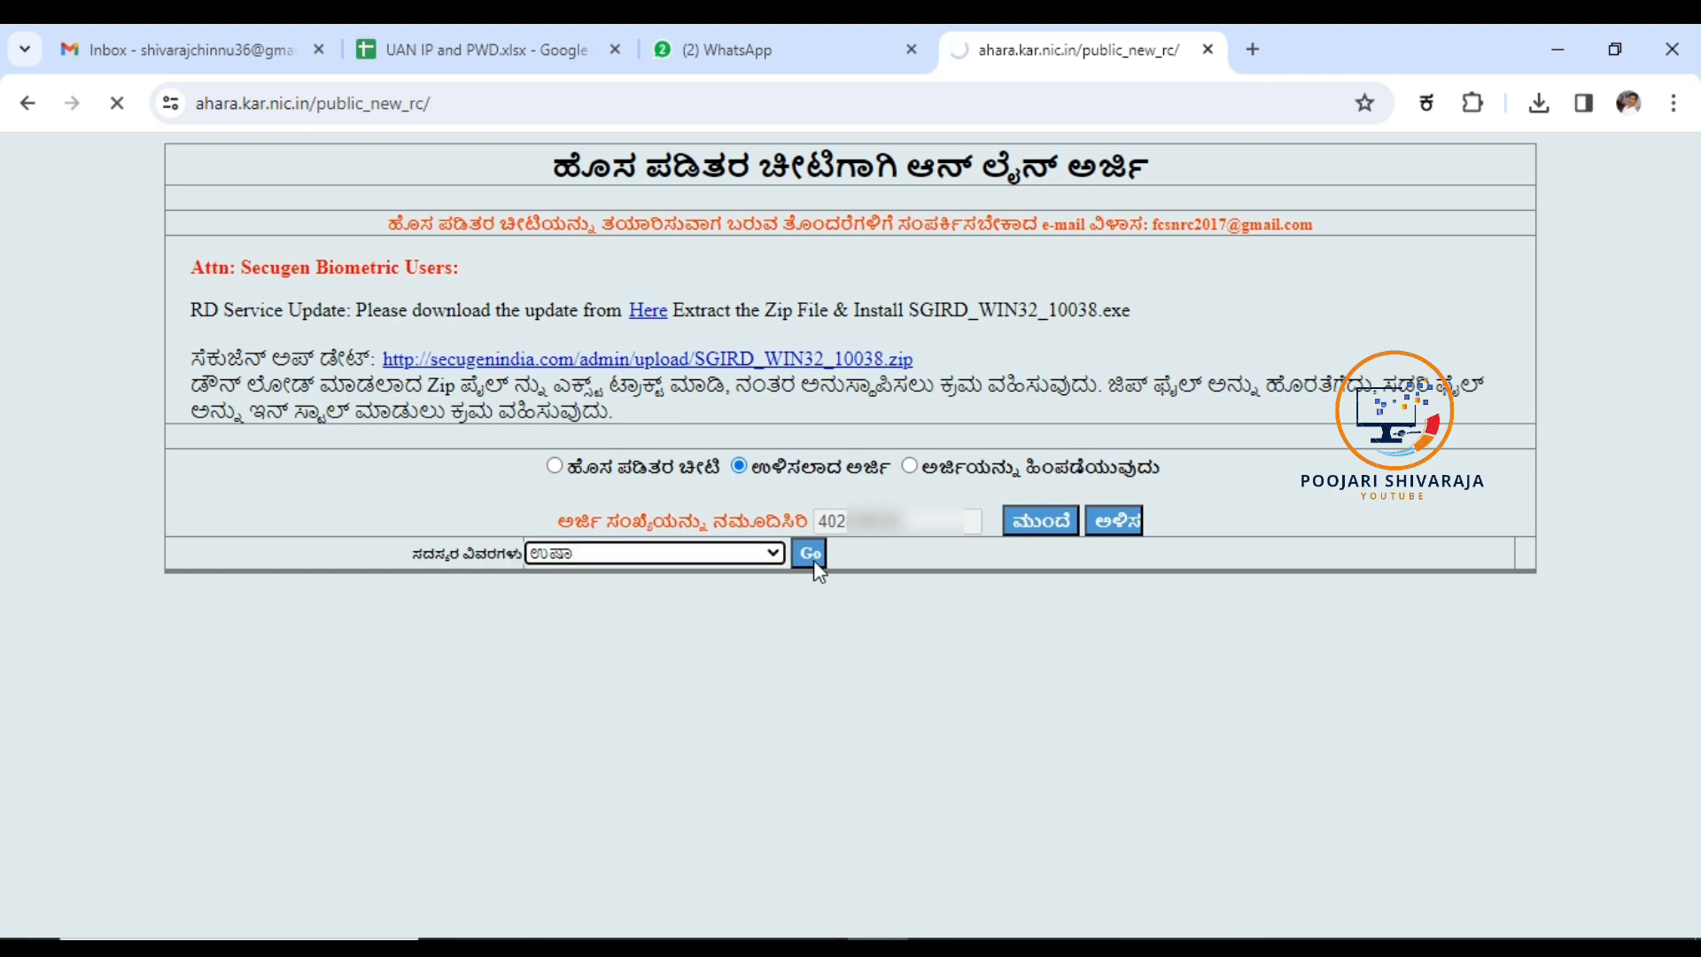
{"action": "left_click", "coordinate": [810, 555]}
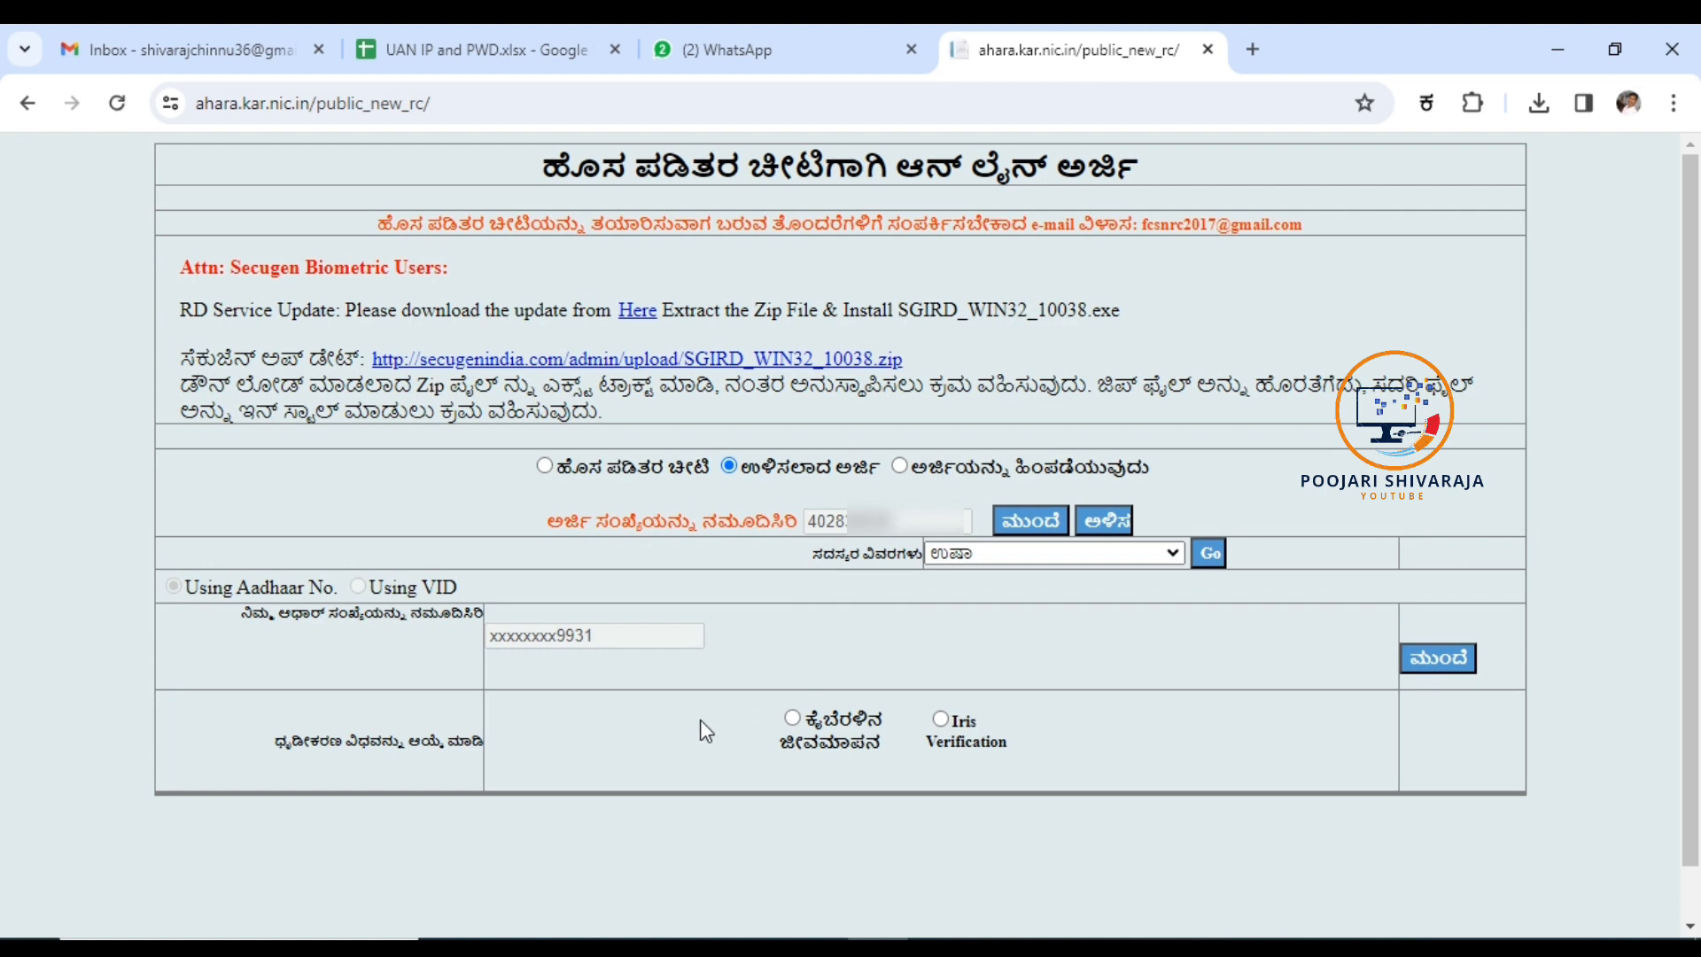
{"action": "left_click", "coordinate": [793, 718]}
{"action": "scroll", "coordinate": [783, 729], "scroll_direction": "down", "scroll_amount": 1}
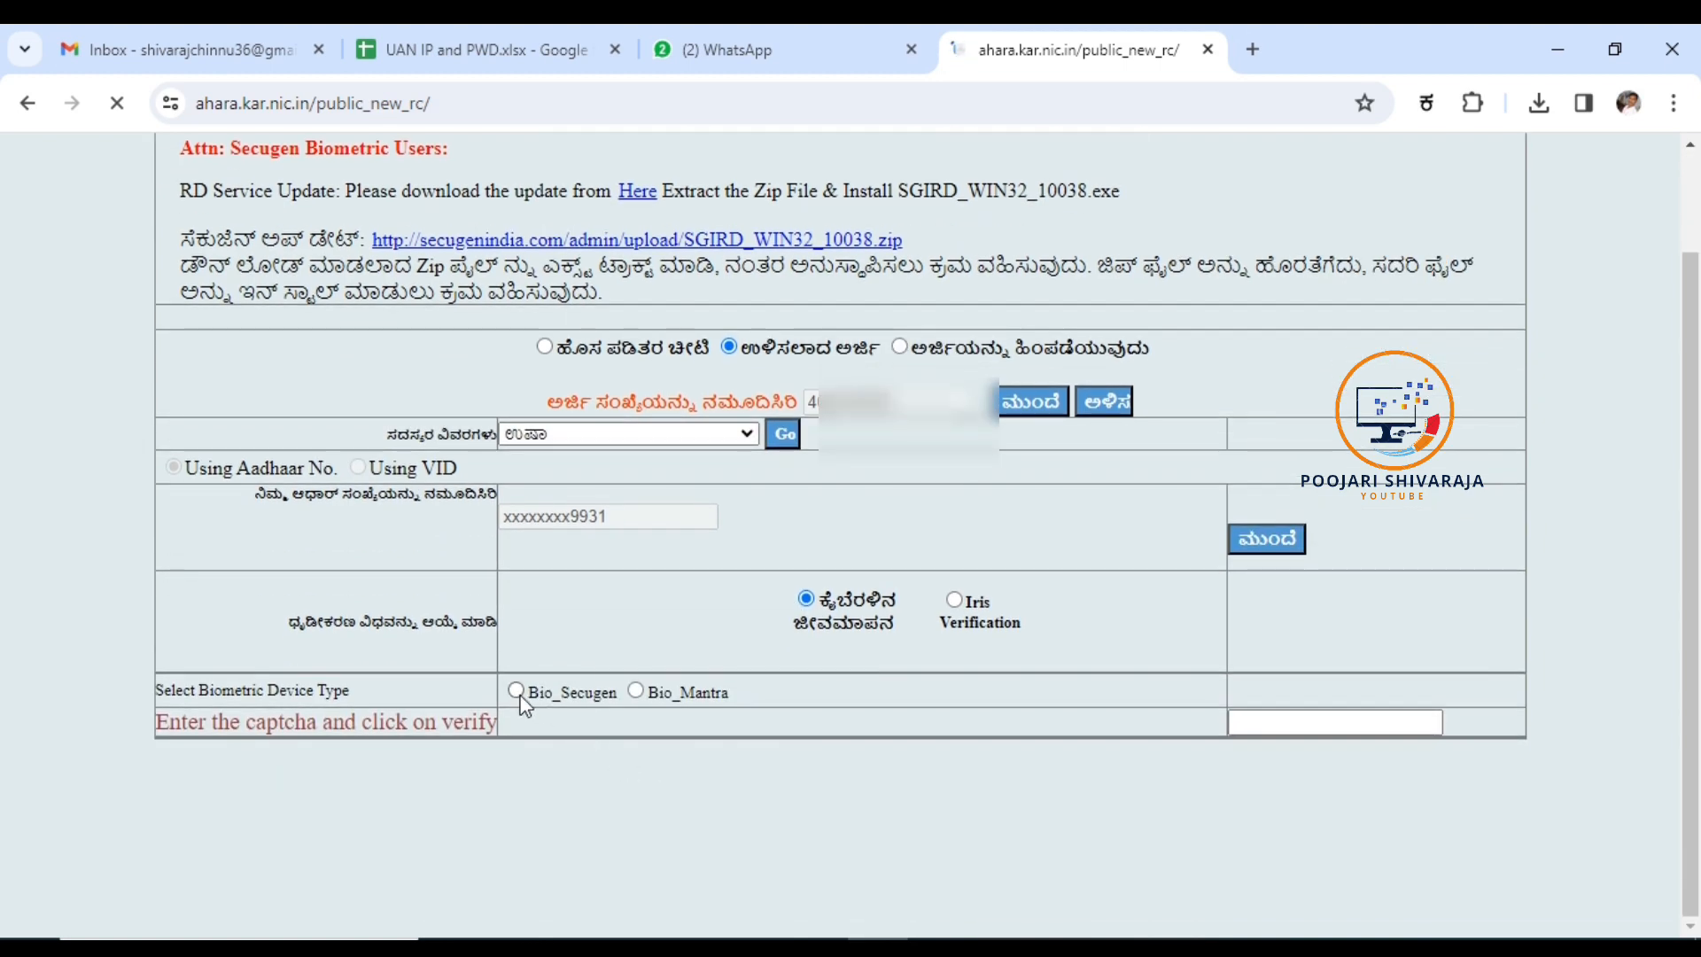
- Scan the fingerprint with Bio_Secugen and submit it for verification with captcha 'PrZanE'
{"action": "left_click", "coordinate": [516, 692]}
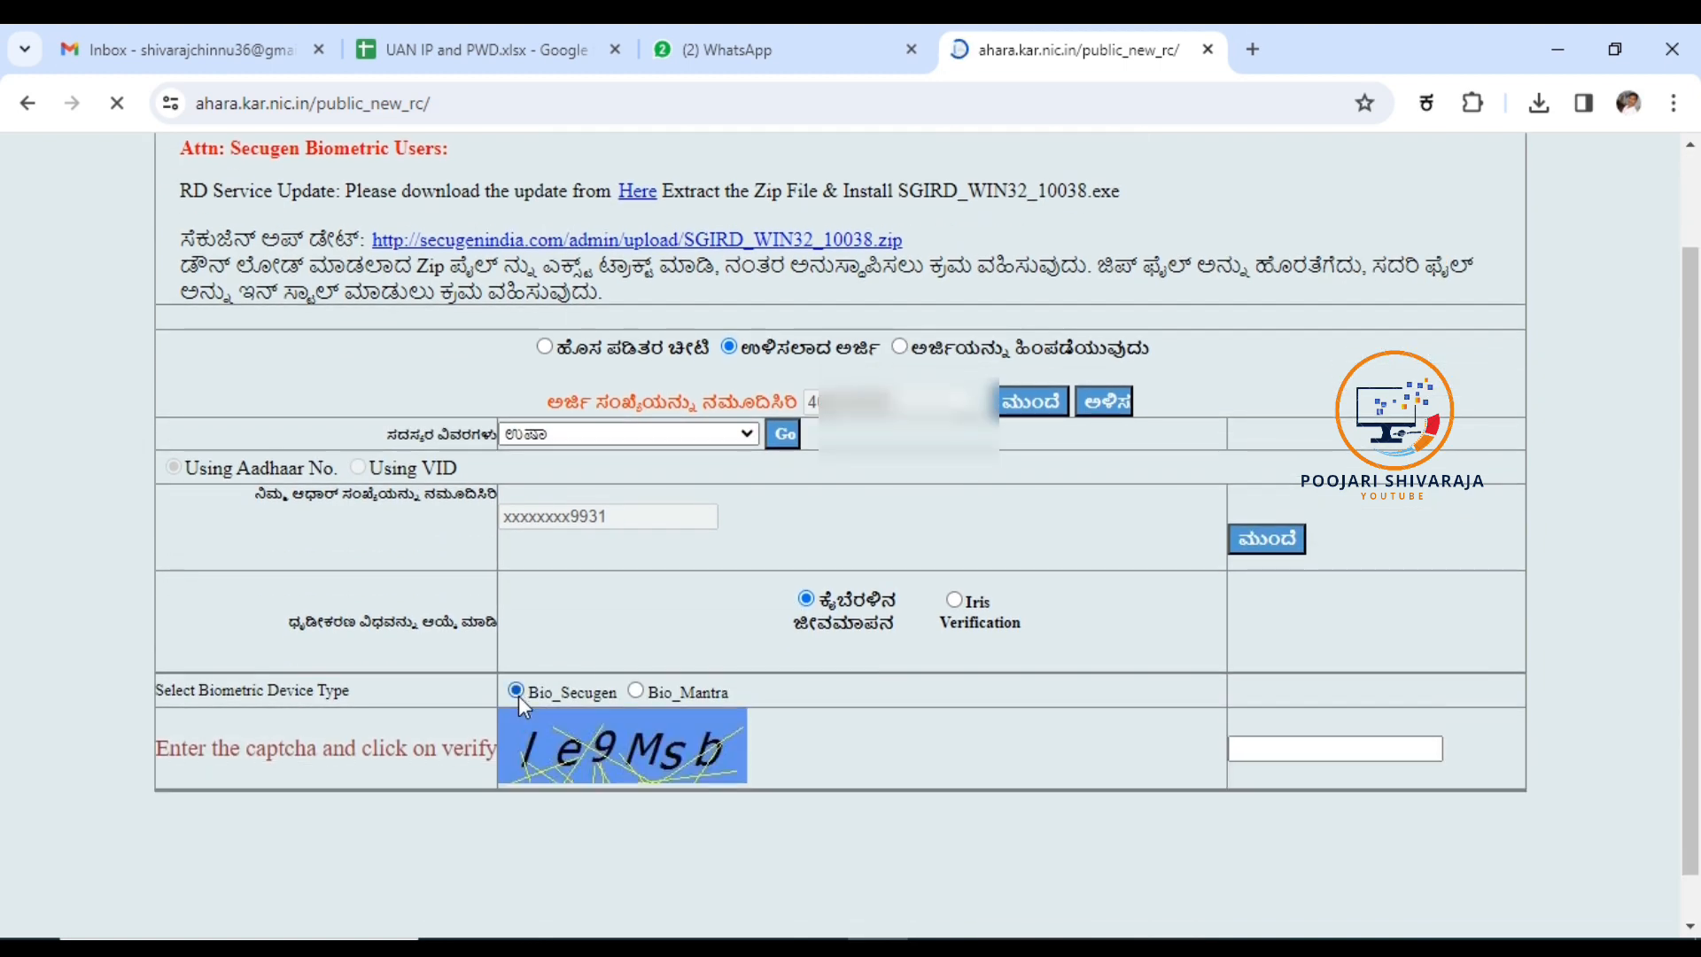
{"action": "left_click", "coordinate": [1282, 749]}
{"action": "type", "text": "le9Msb"}
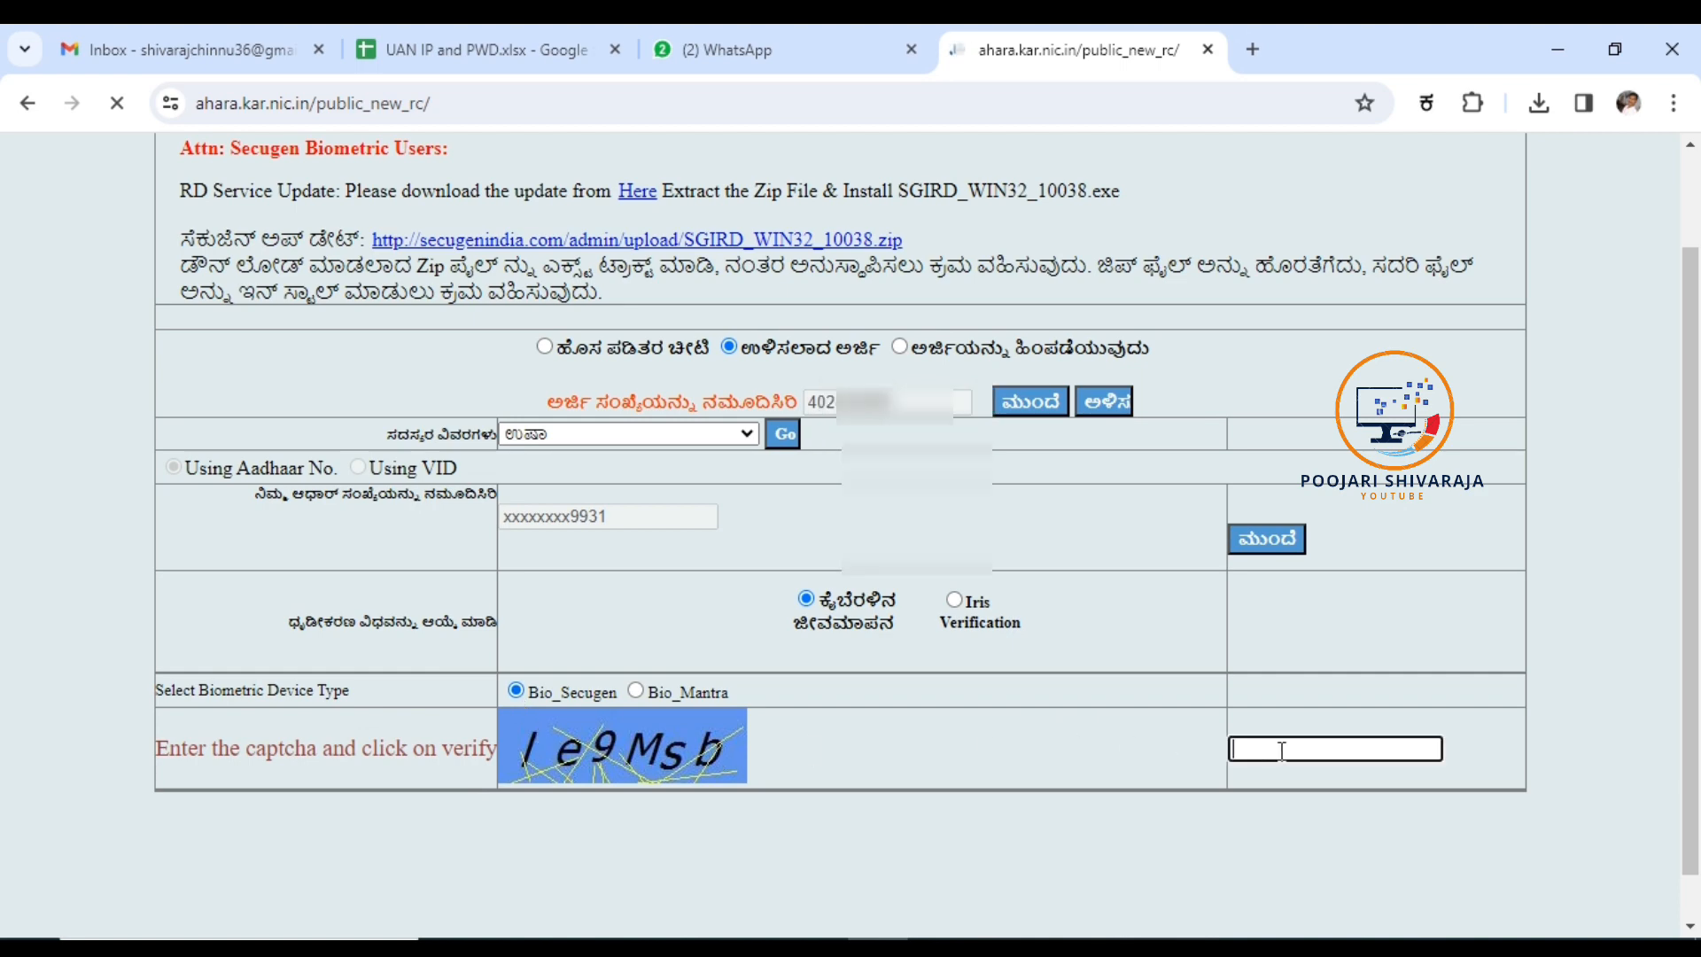
{"action": "key", "text": "Return"}
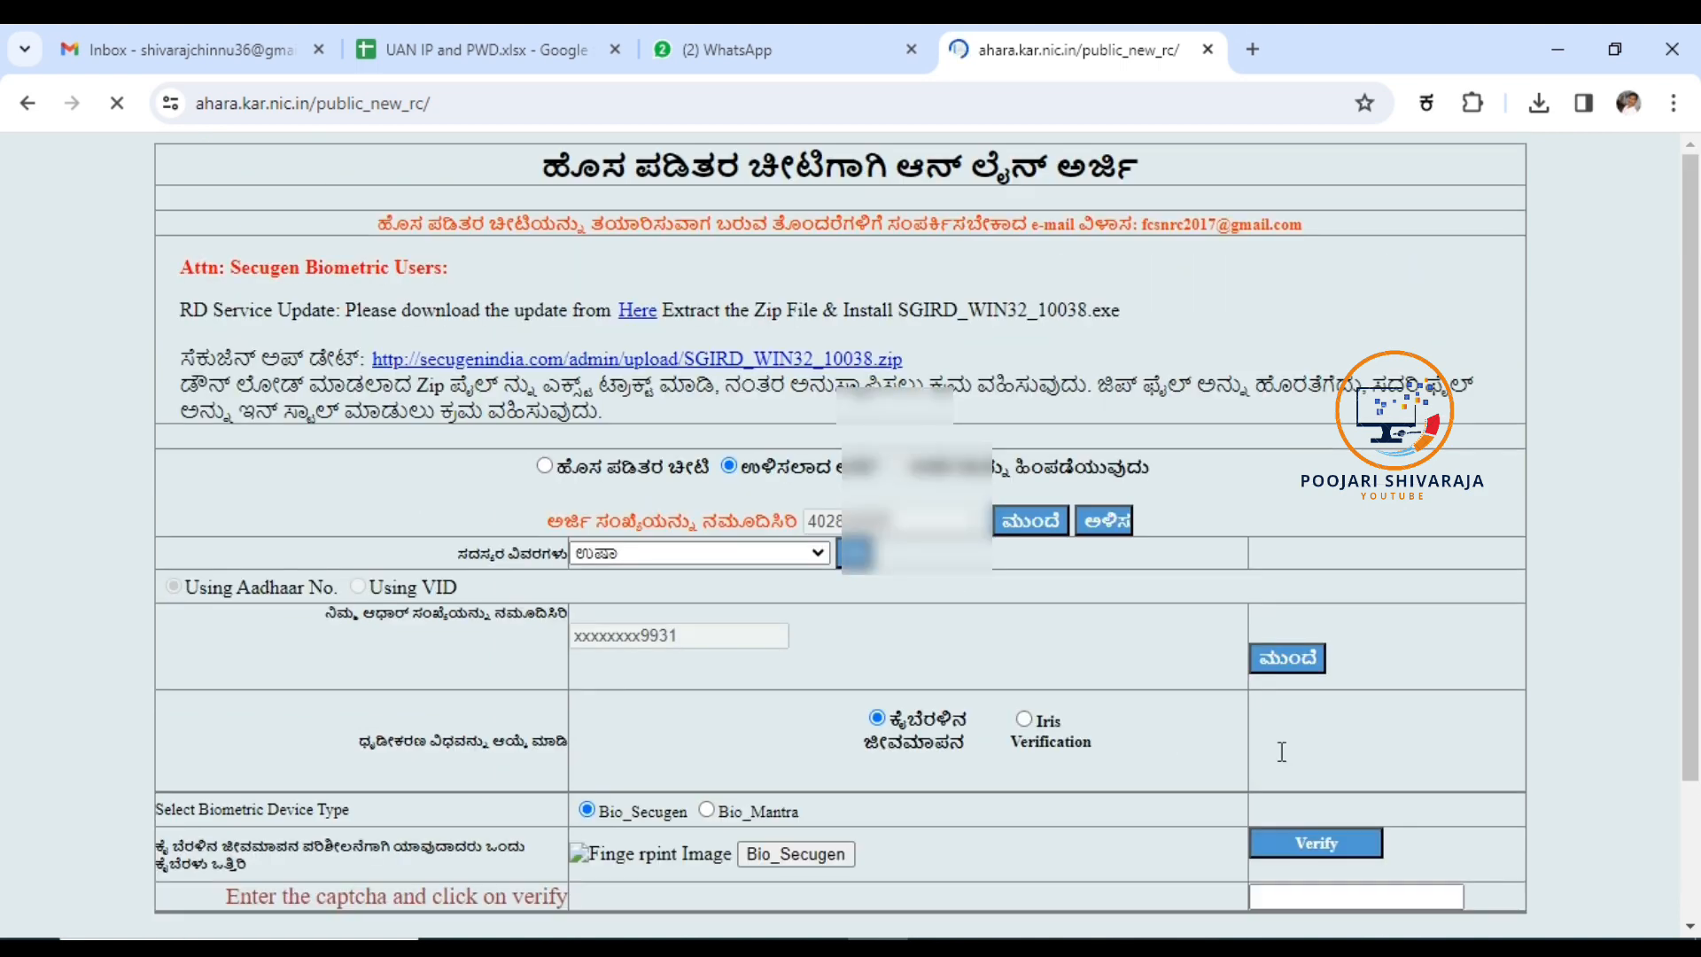
{"action": "left_click", "coordinate": [1279, 786]}
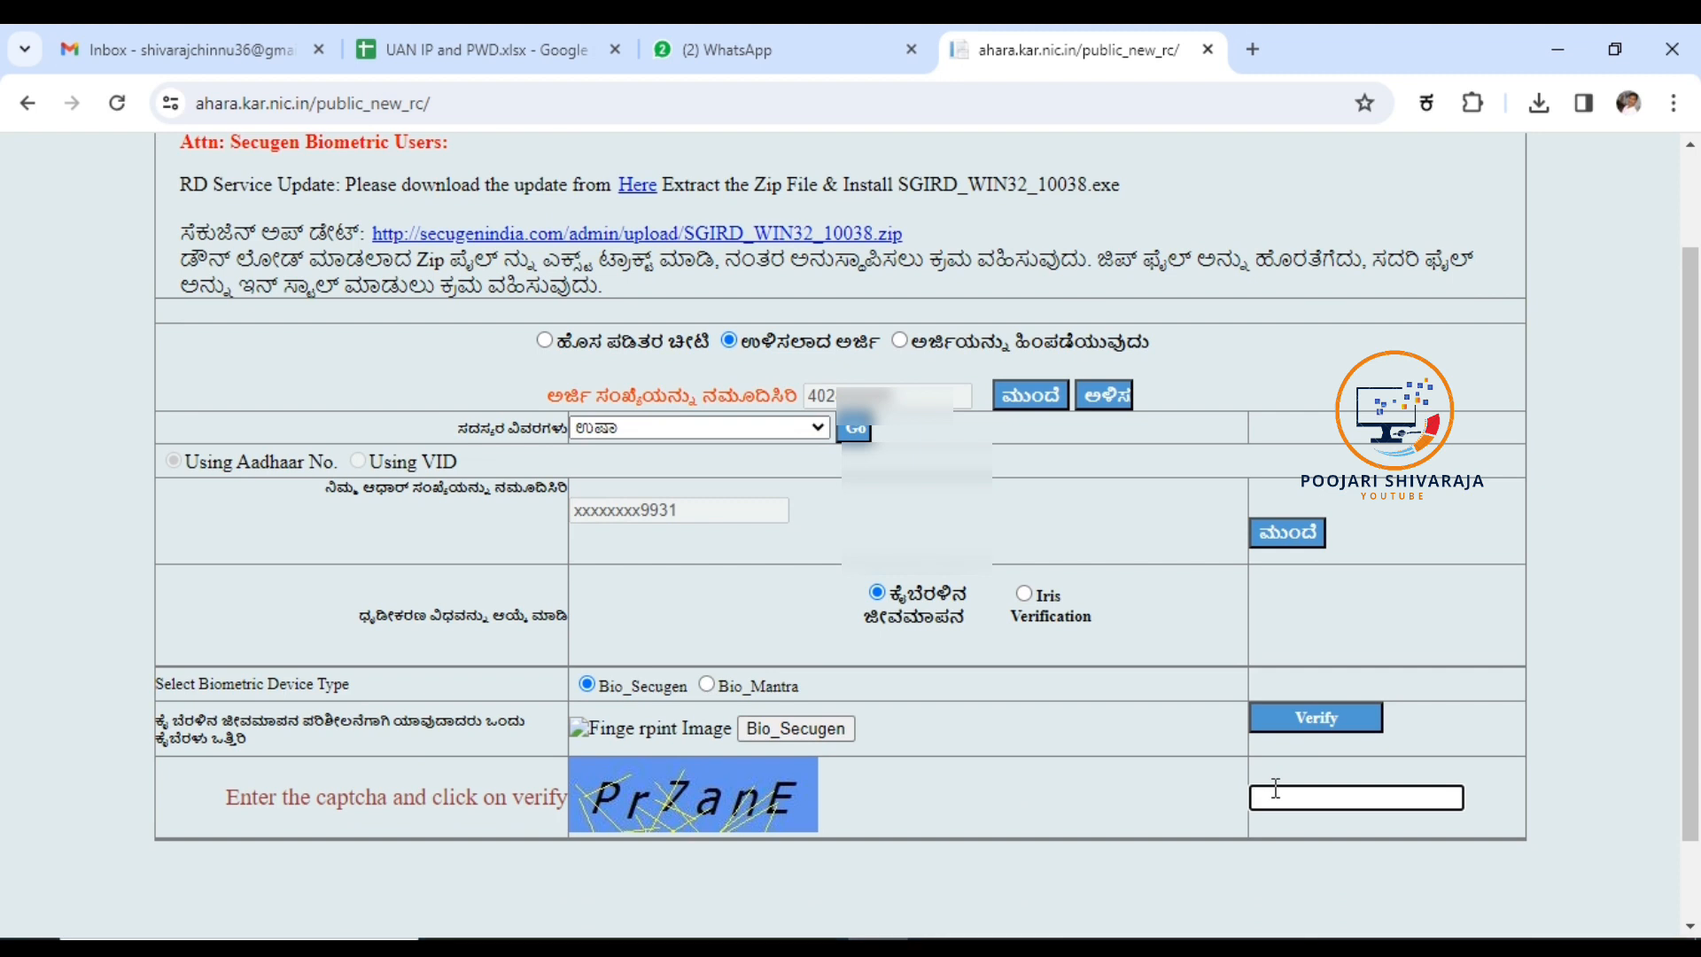
{"action": "type", "text": "Pr"}
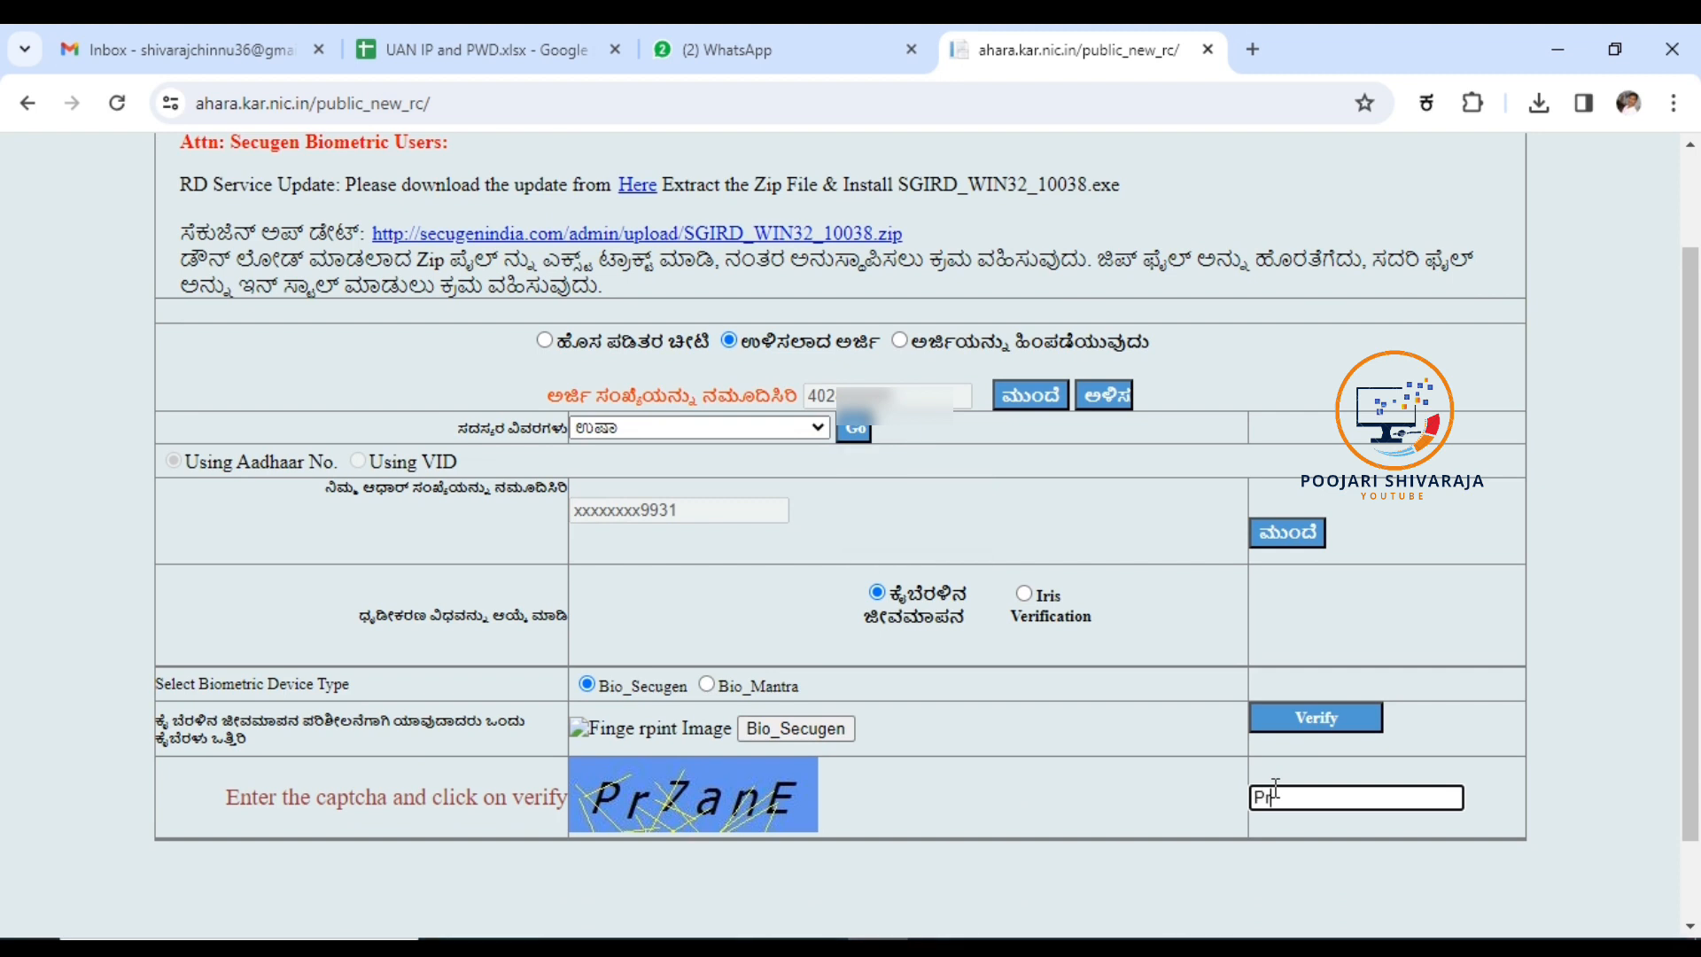
{"action": "type", "text": "Za"}
{"action": "type", "text": "nE"}
{"action": "left_click", "coordinate": [817, 730]}
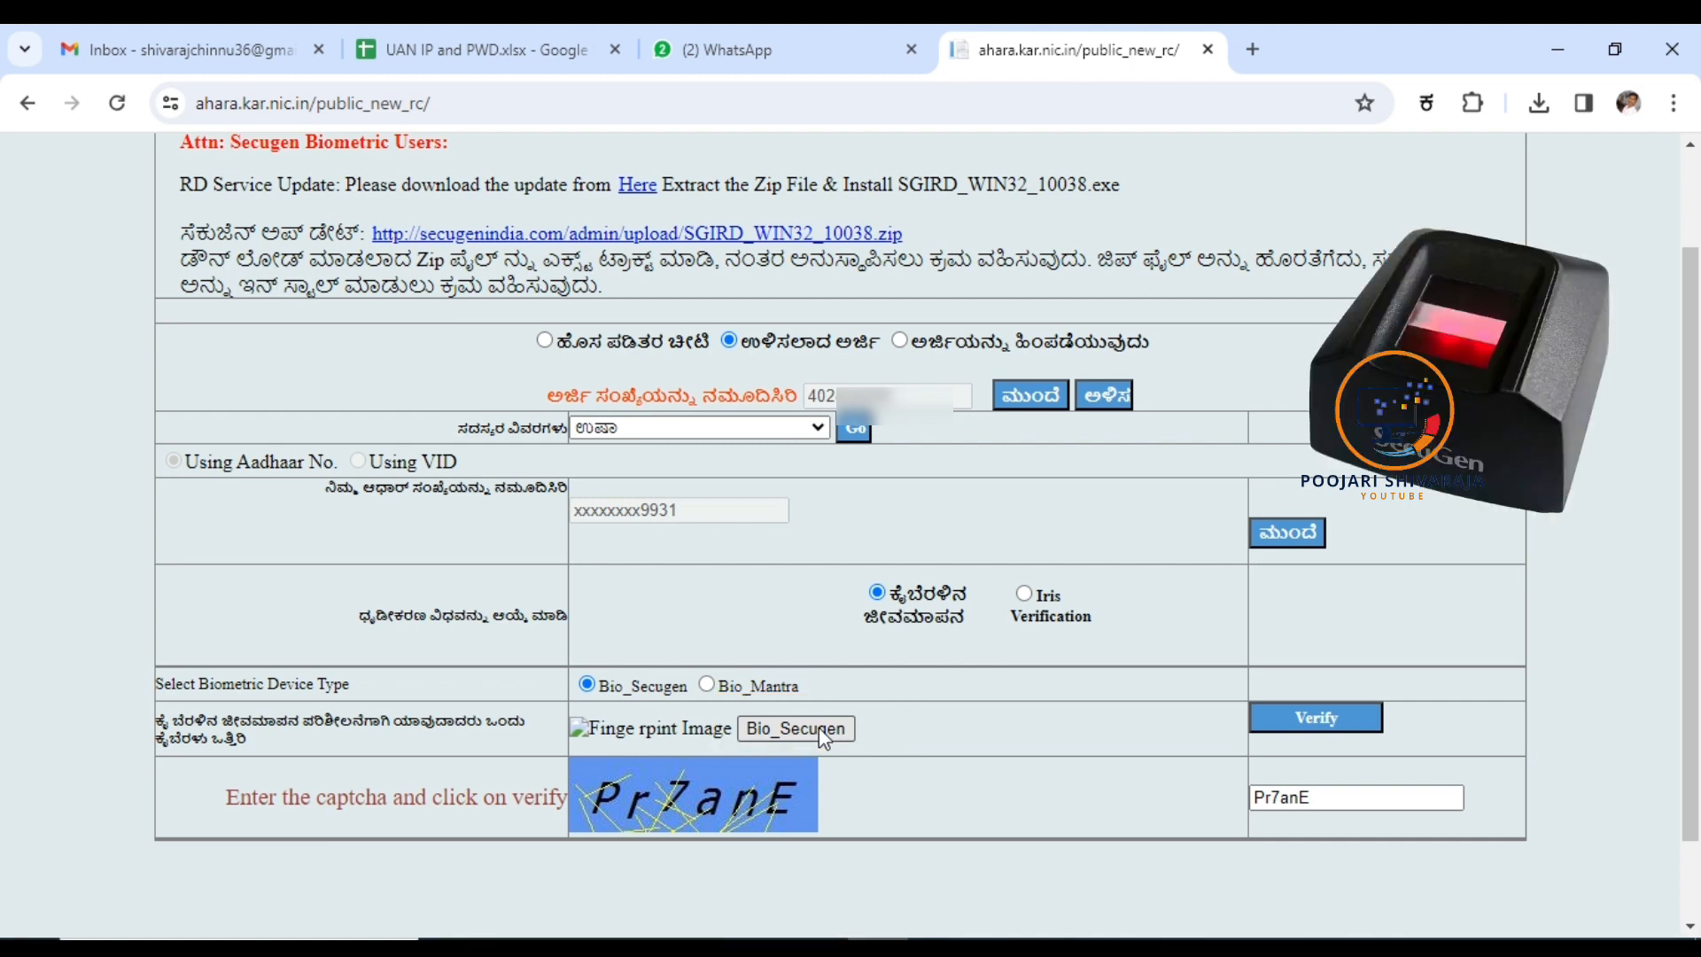
{"action": "left_click", "coordinate": [1336, 798]}
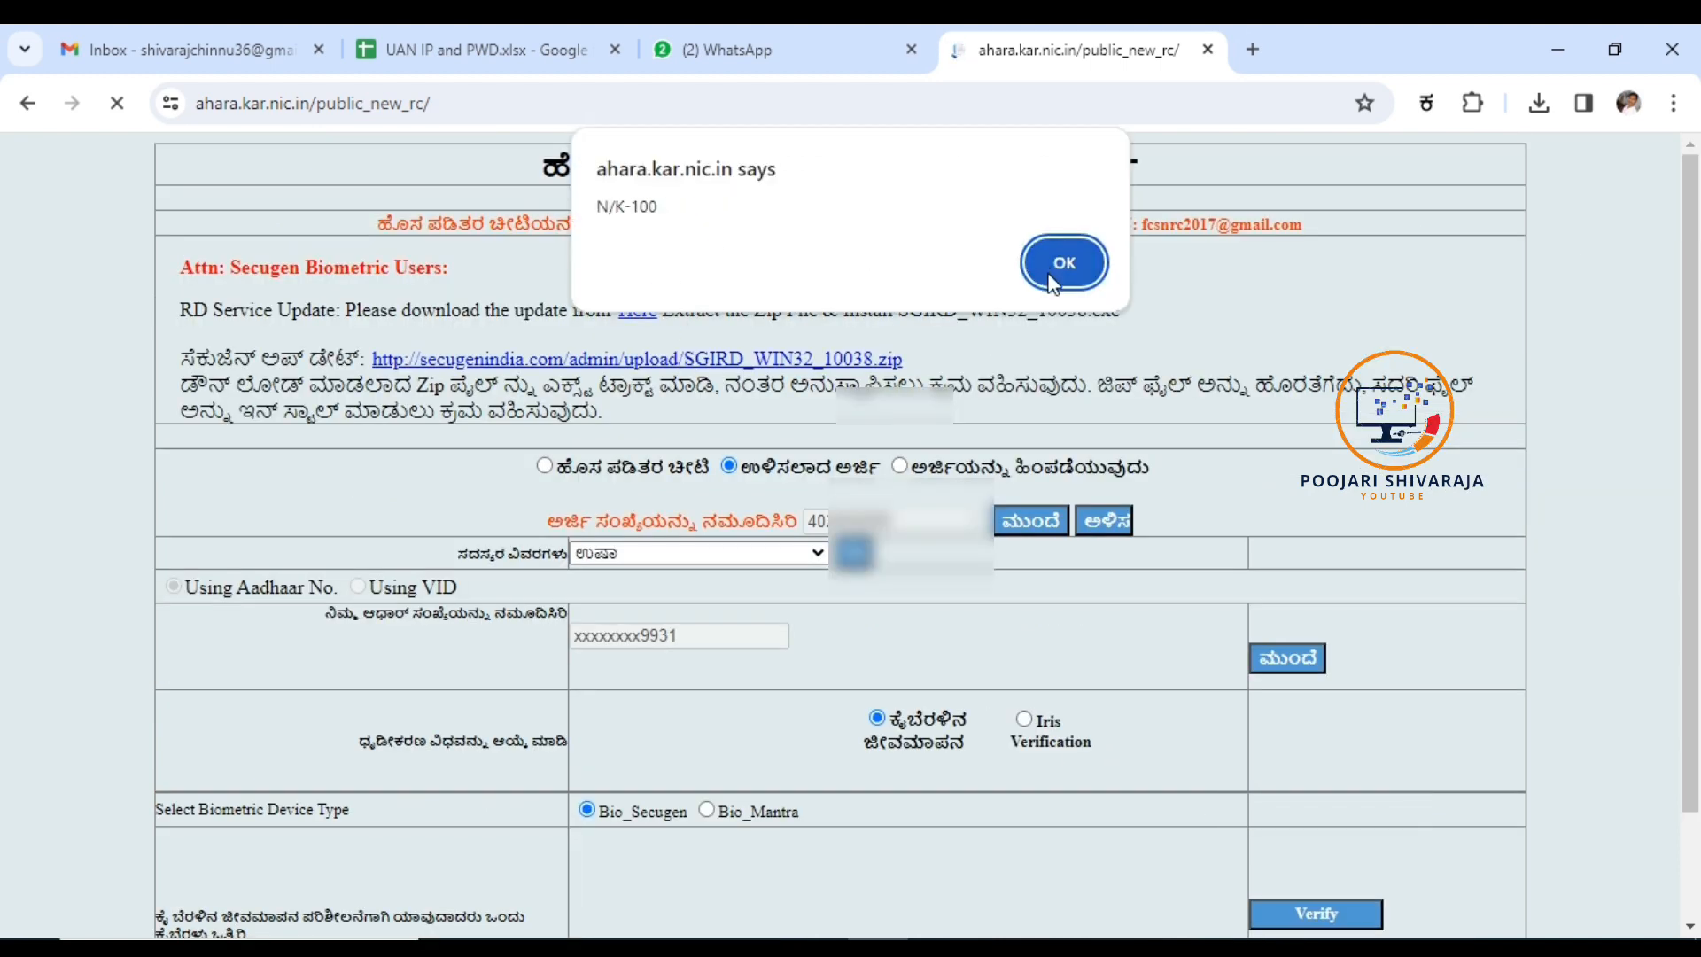
- After the N/K-100 error, rescan the fingerprint and resubmit verification with captcha 'Khtox3'
{"action": "left_click", "coordinate": [1062, 263]}
{"action": "scroll", "coordinate": [797, 631], "scroll_direction": "down", "scroll_amount": 3}
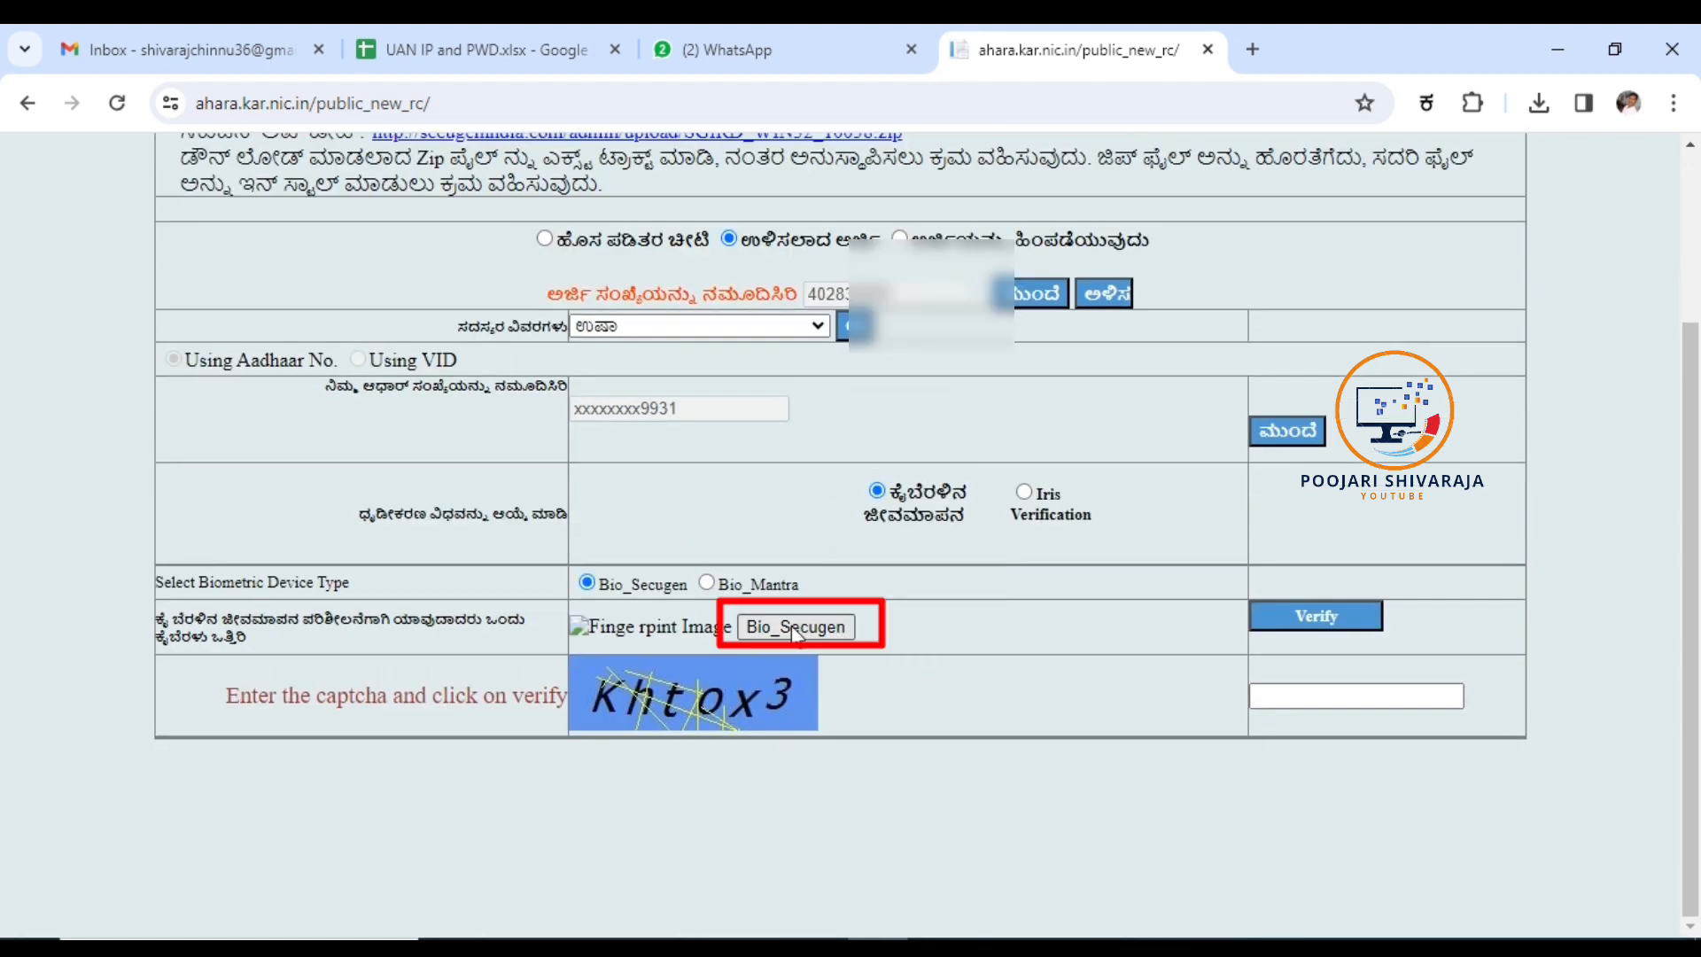
{"action": "left_click", "coordinate": [799, 633]}
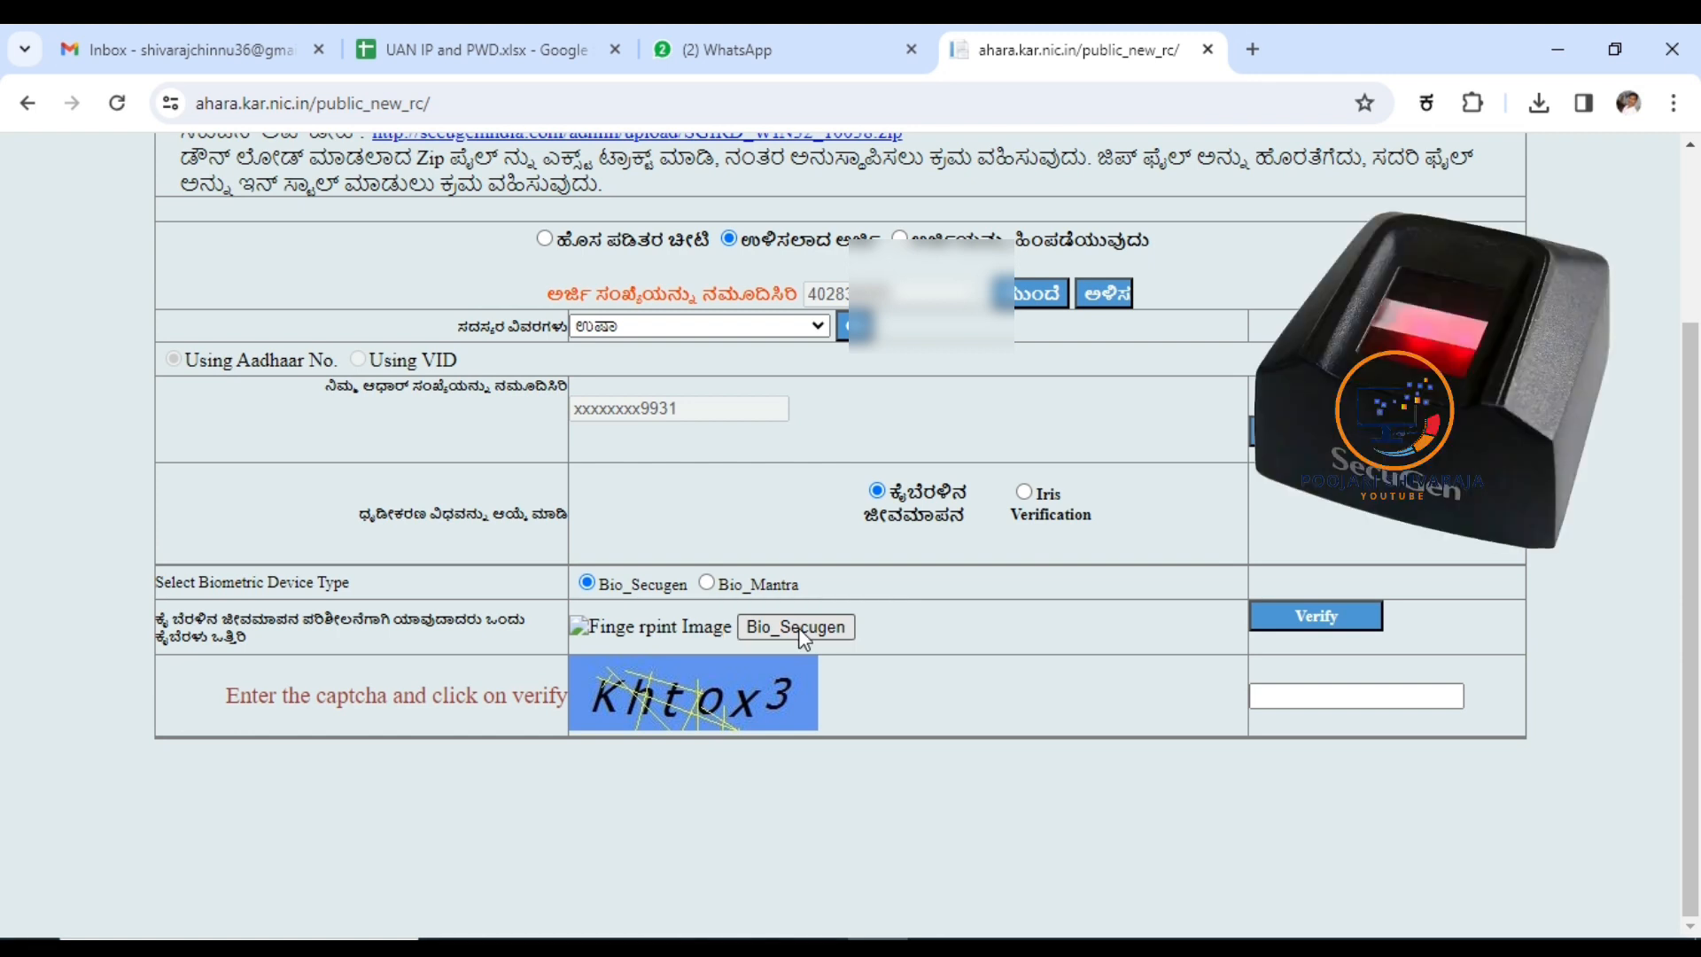
{"action": "left_click", "coordinate": [803, 629]}
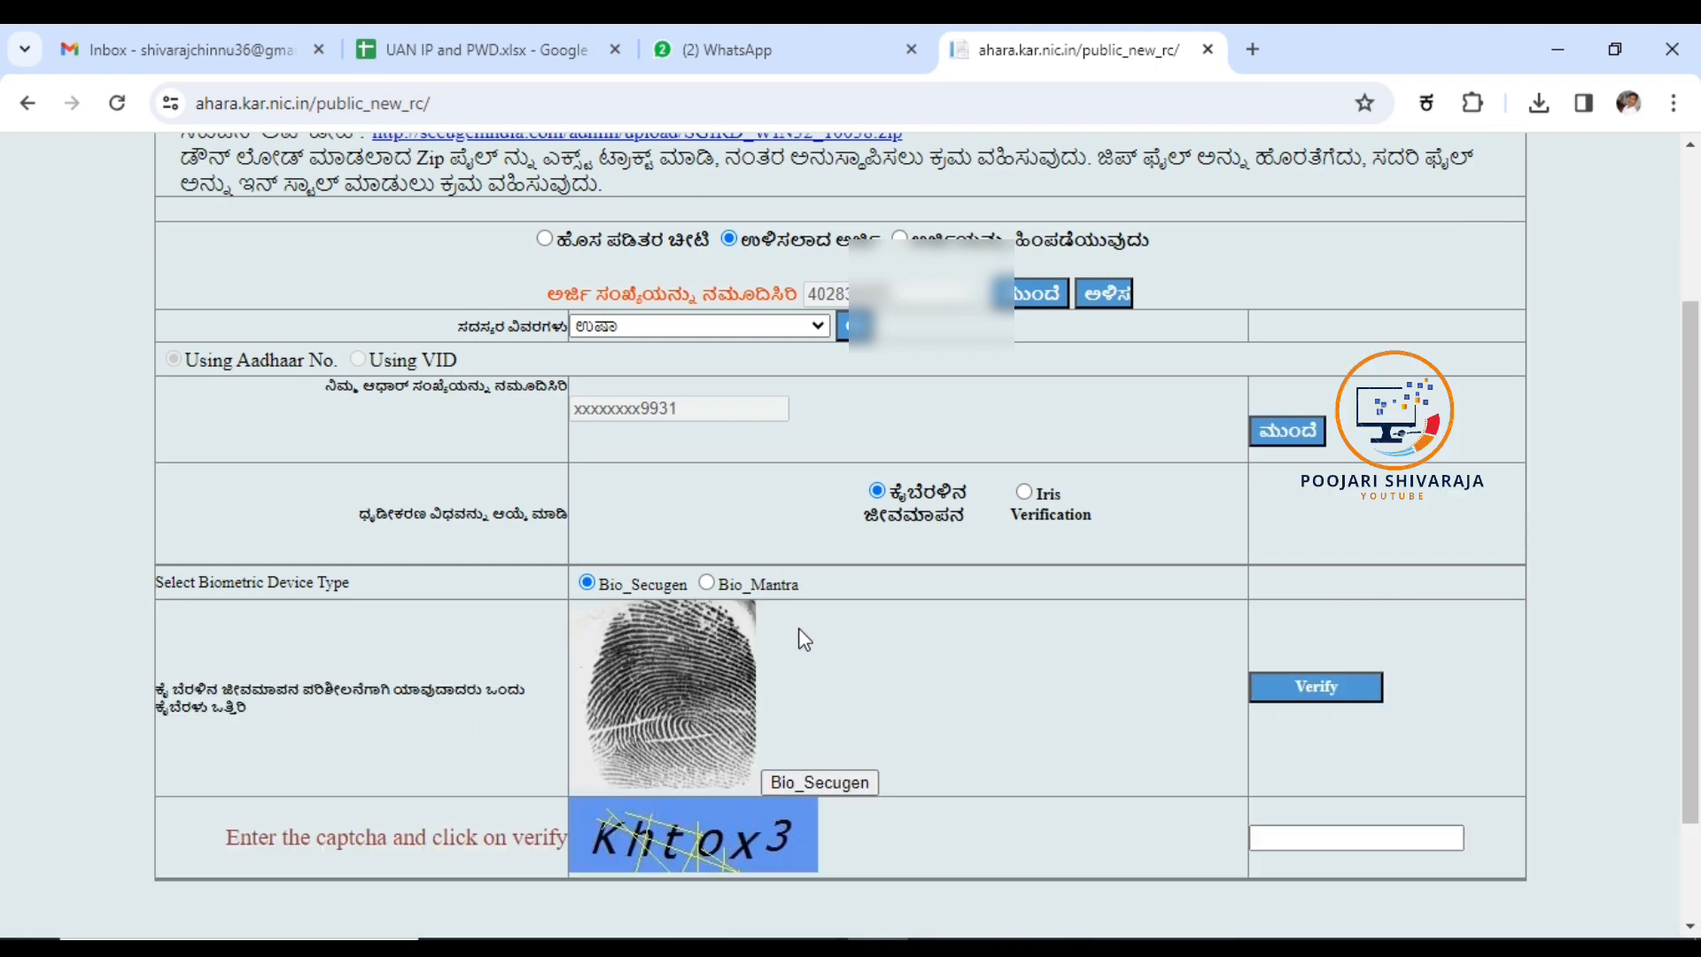
{"action": "left_click", "coordinate": [1285, 838]}
{"action": "type", "text": "Kht"}
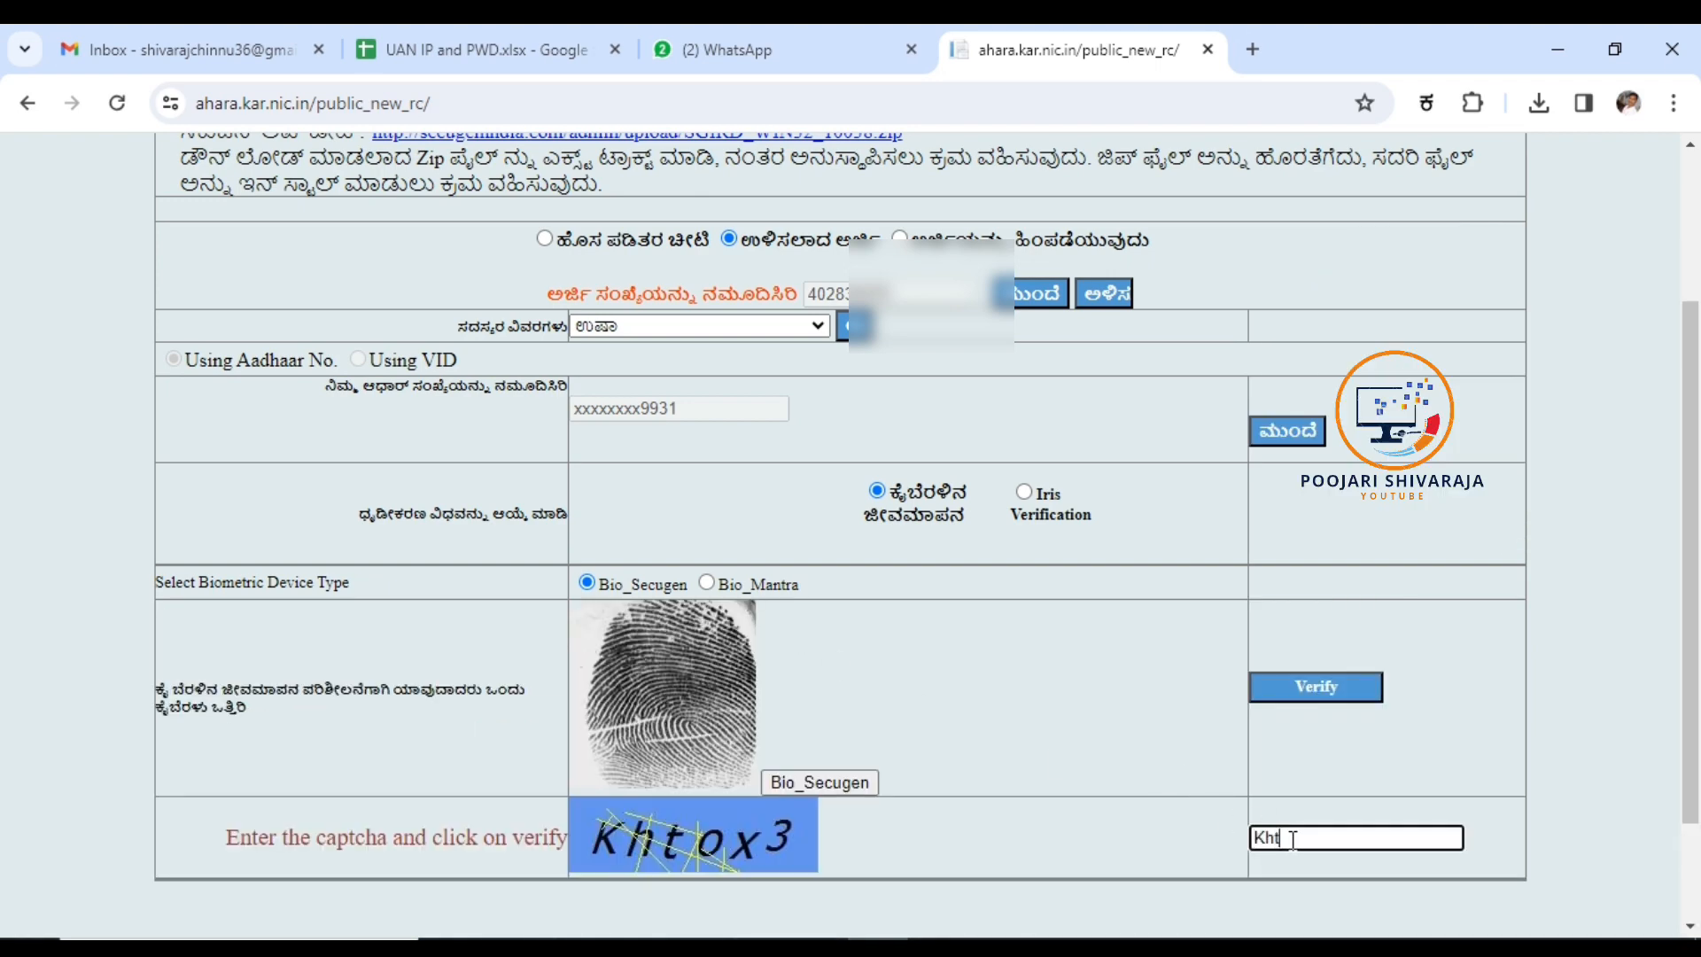
{"action": "type", "text": "ox3"}
{"action": "left_click", "coordinate": [1306, 692]}
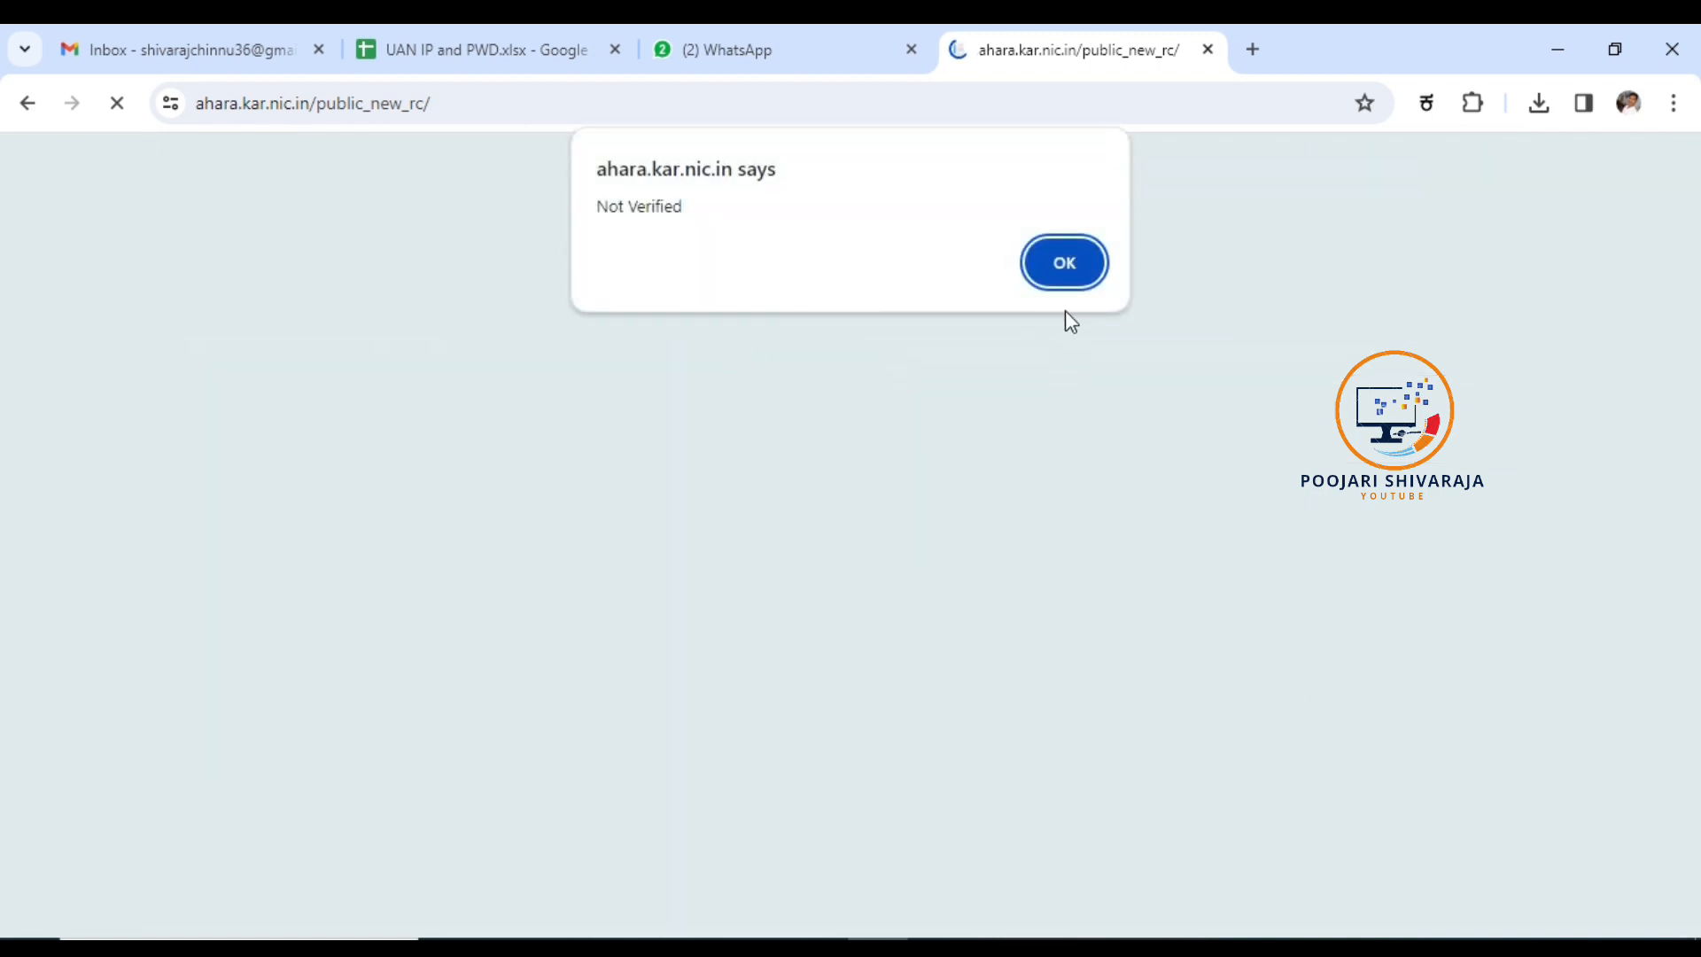
- After the Not Verified alert, retry biometric verification with captcha 'sHgg0m'
{"action": "left_click", "coordinate": [1072, 266]}
{"action": "scroll", "coordinate": [757, 659], "scroll_direction": "down", "scroll_amount": 3}
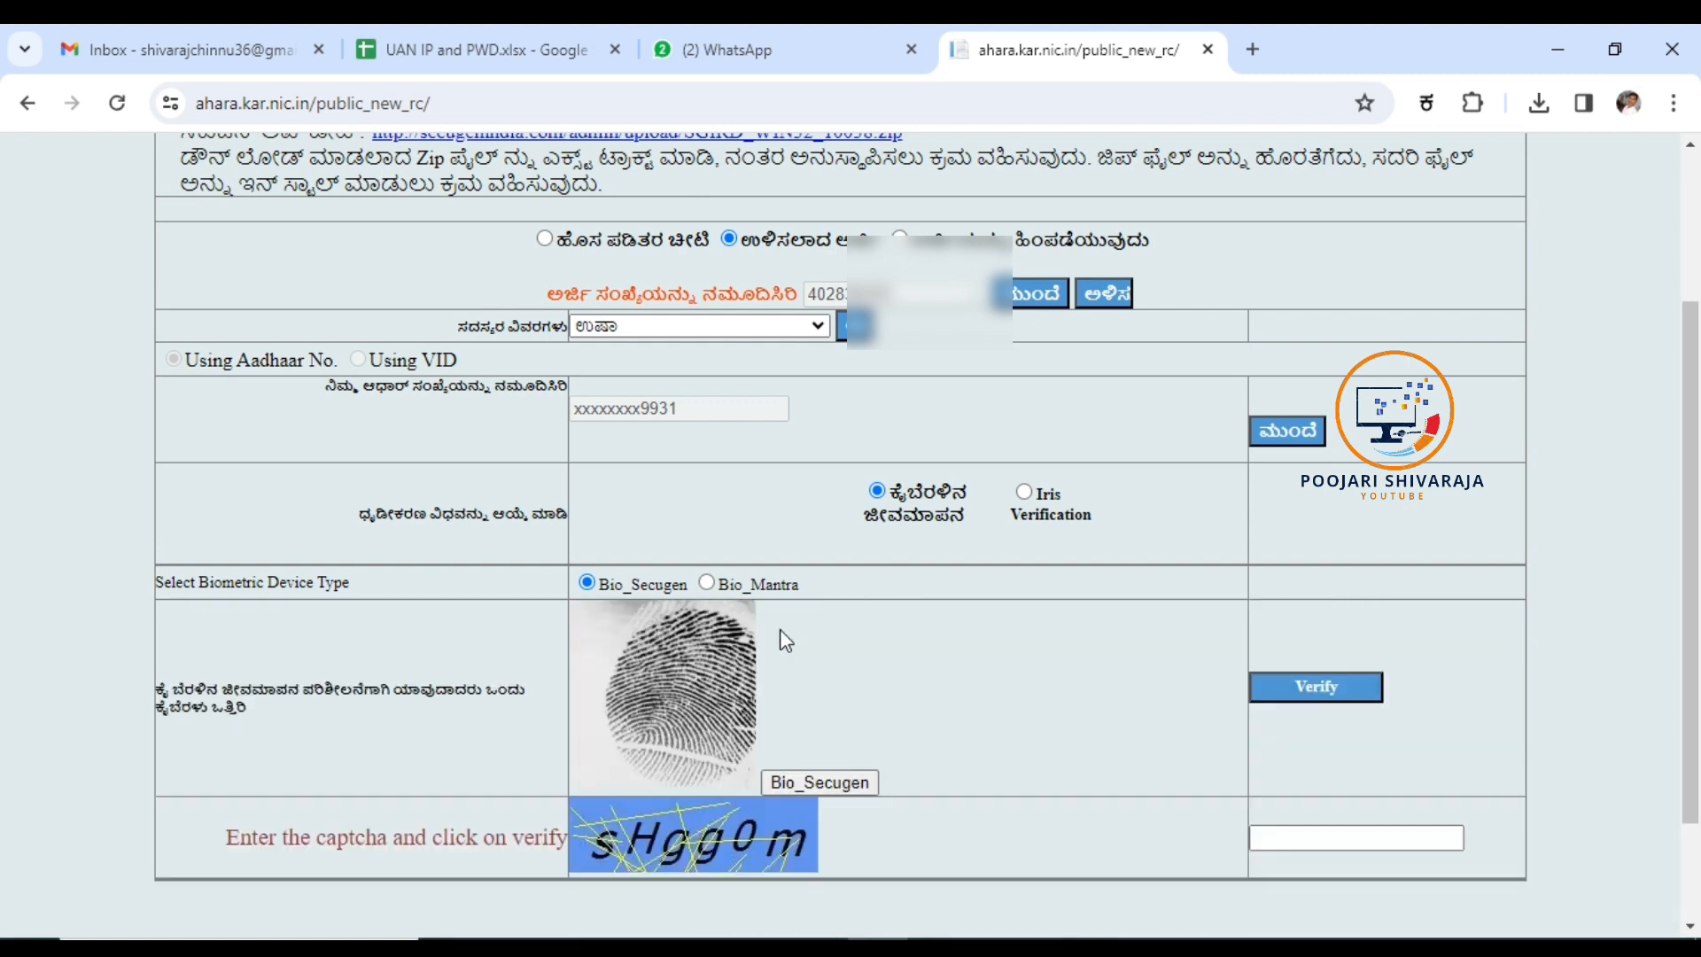
{"action": "left_click", "coordinate": [1296, 837]}
{"action": "type", "text": "sHgg"}
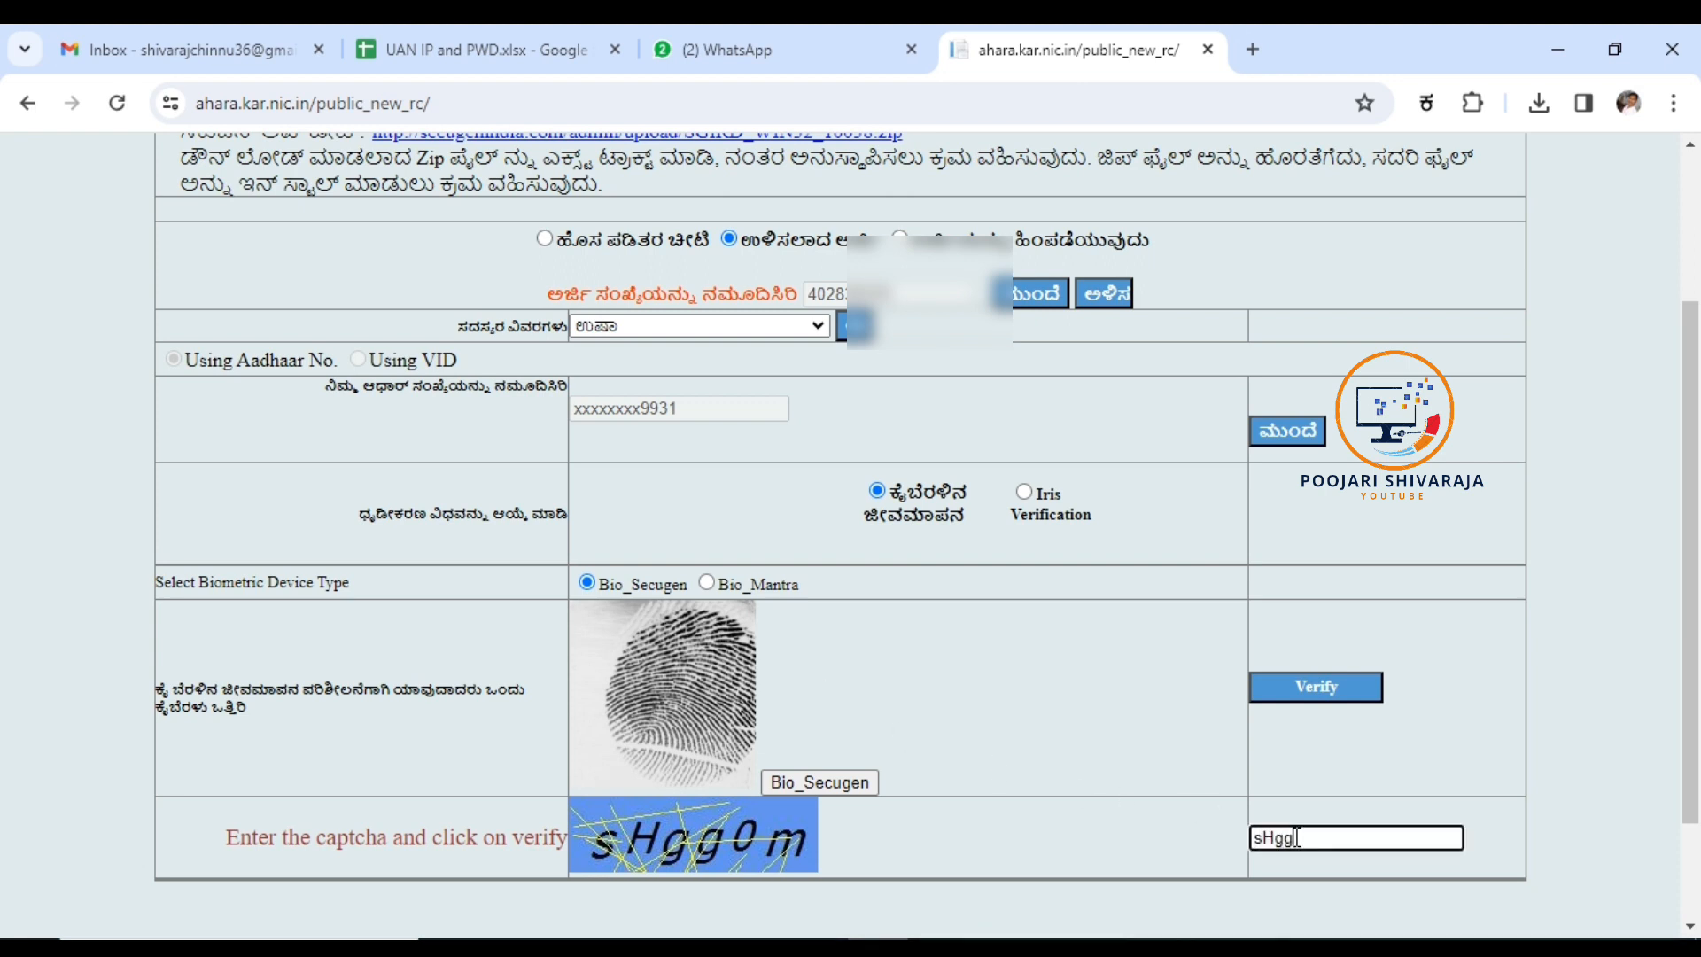
{"action": "type", "text": "0m"}
{"action": "left_click", "coordinate": [1345, 687]}
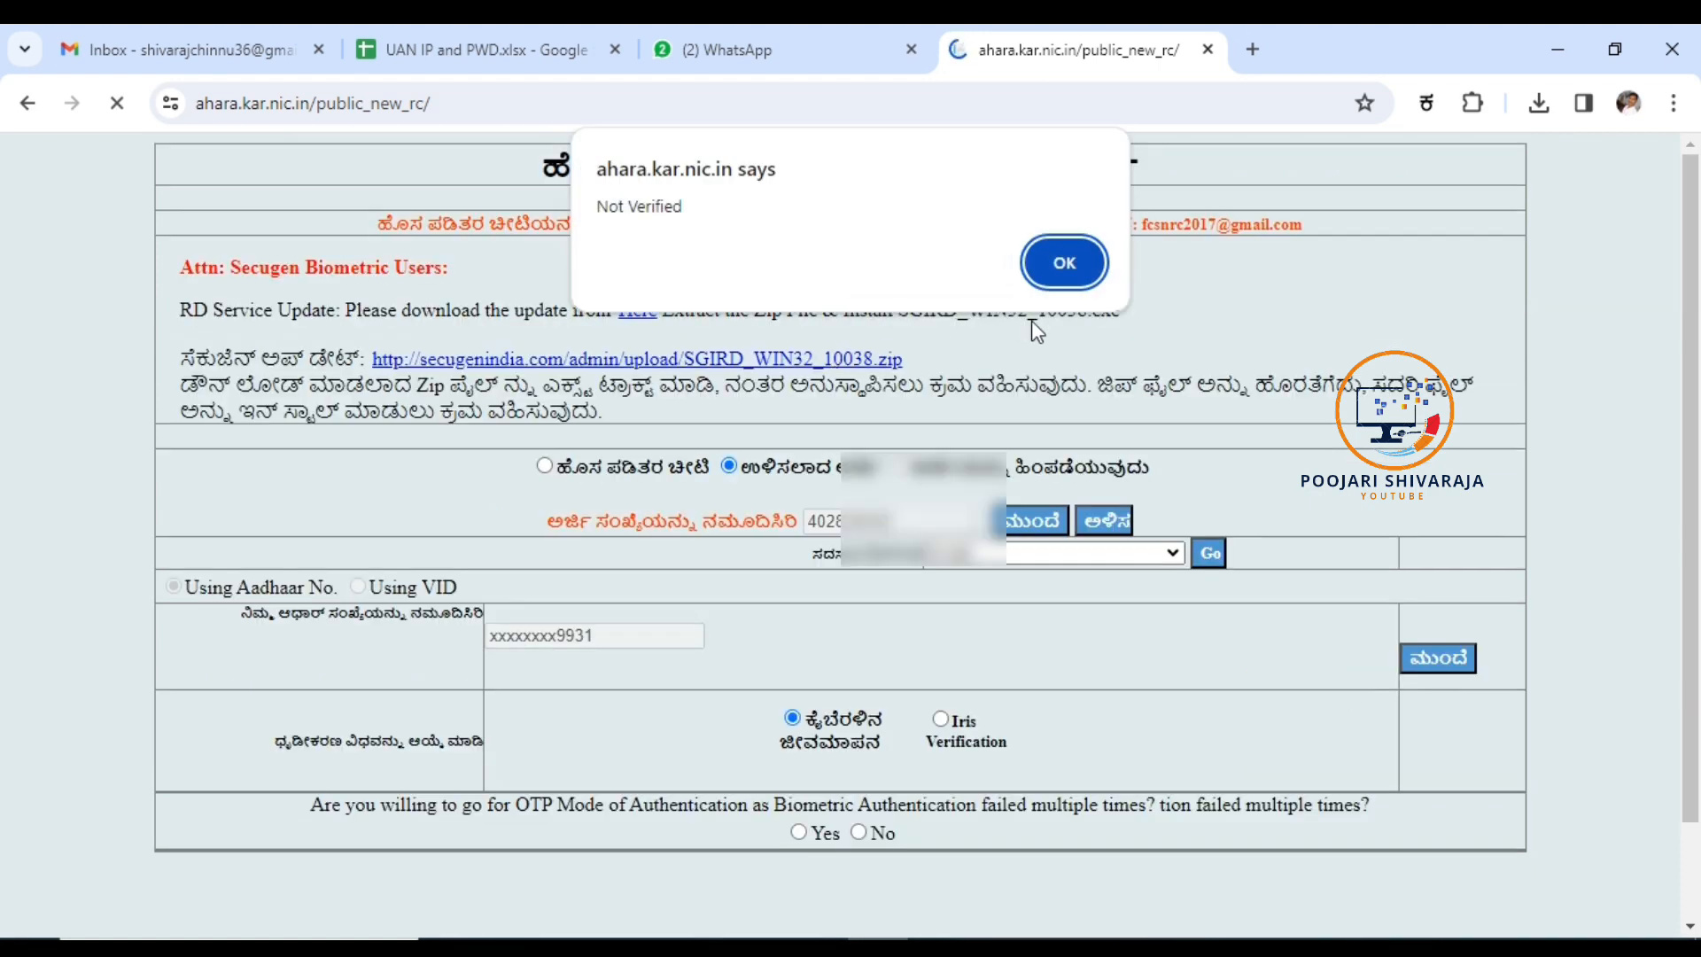
- Dismiss the verification-failure alerts and switch to OTP authentication, acknowledging the OTP-sent notice
{"action": "left_click", "coordinate": [1086, 279]}
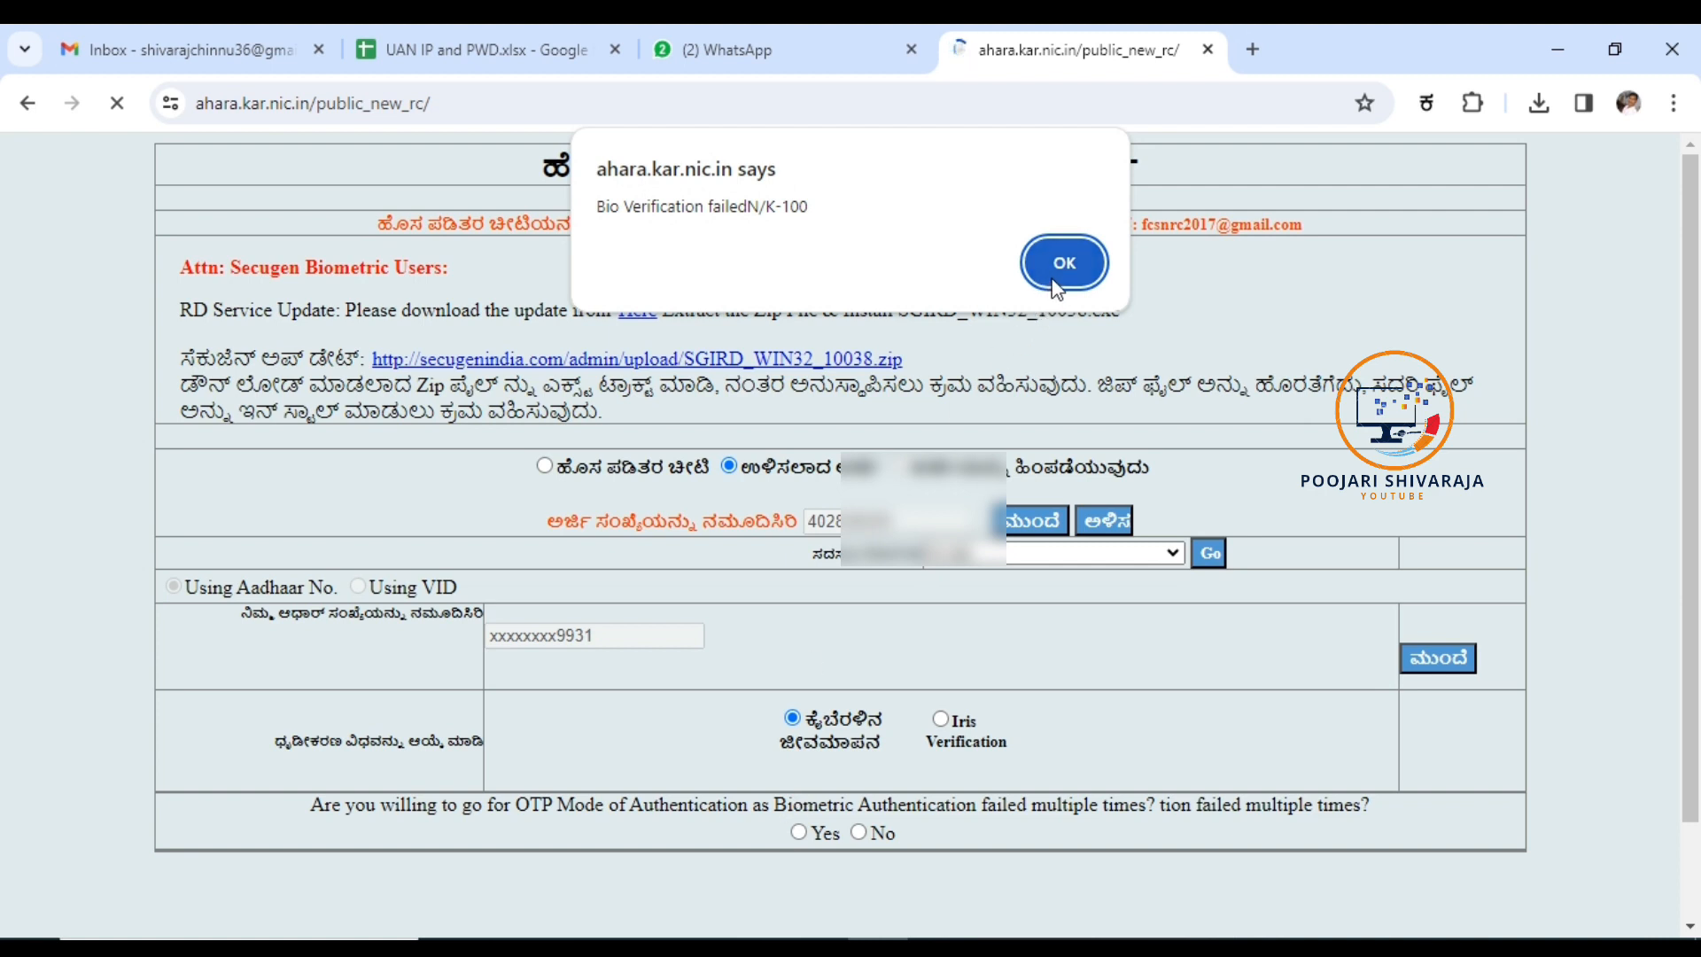
{"action": "left_click", "coordinate": [1066, 264]}
{"action": "left_click", "coordinate": [798, 832]}
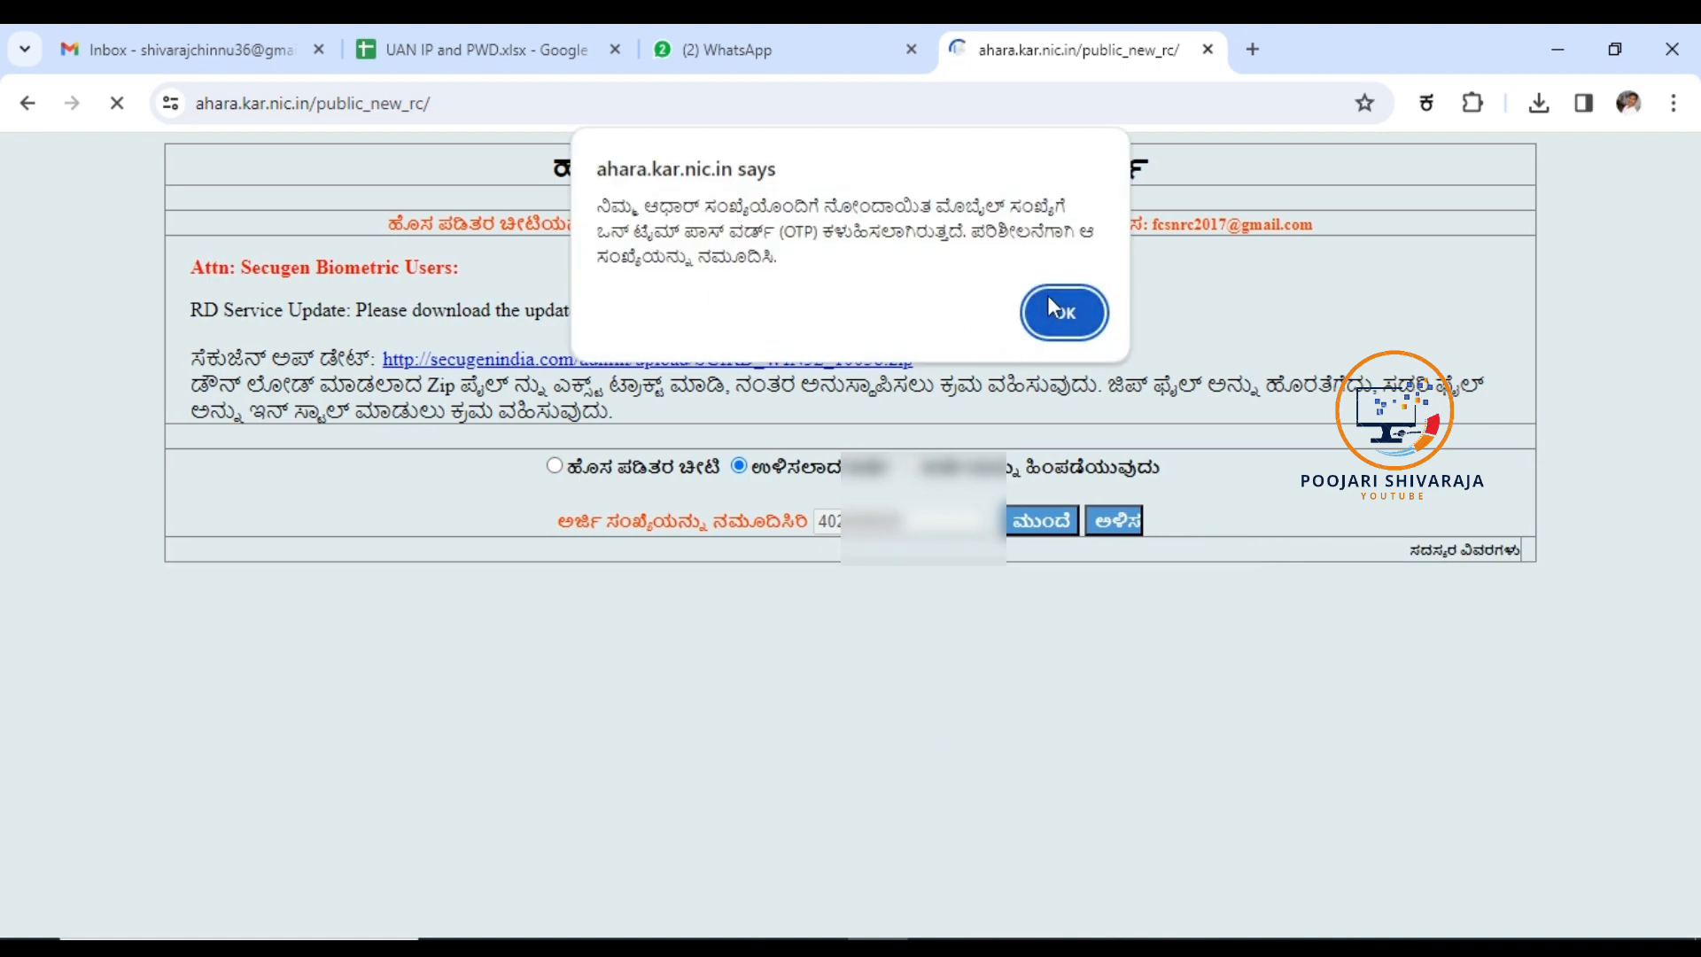
{"action": "left_click", "coordinate": [1051, 308]}
{"action": "scroll", "coordinate": [893, 630], "scroll_direction": "down", "scroll_amount": 3}
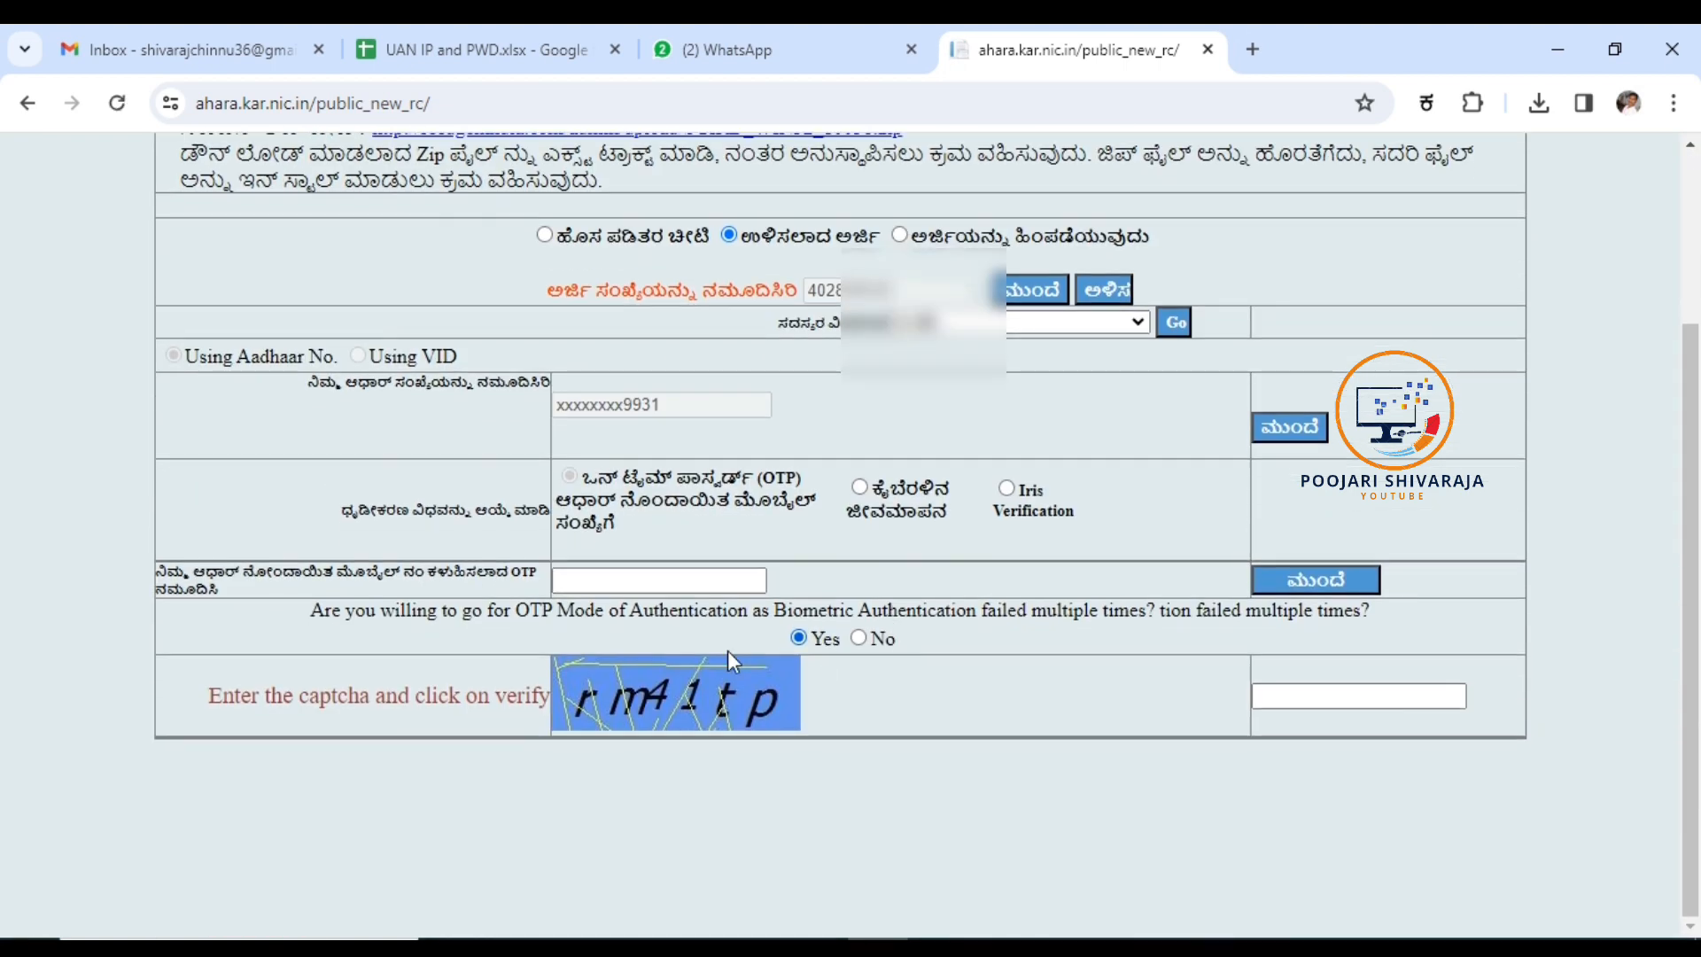
- Enter the captcha and the OTP received on the registered mobile, then submit with ಮುಂದೆ
{"action": "left_click", "coordinate": [1267, 694]}
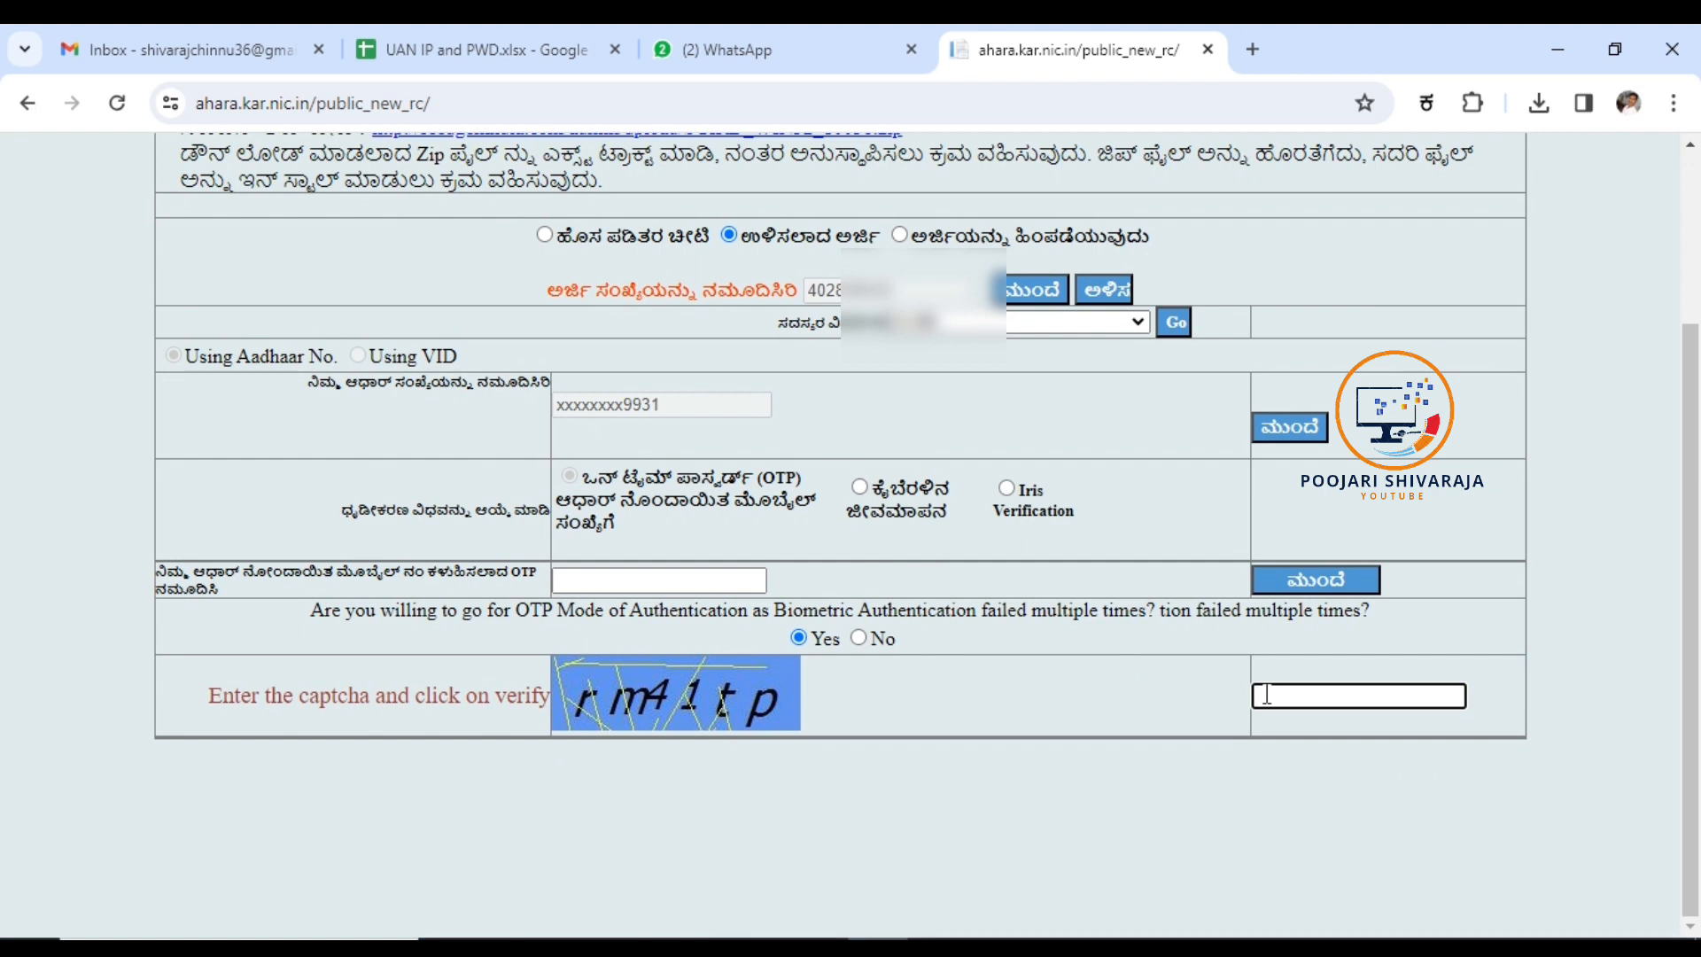
{"action": "left_click", "coordinate": [710, 580]}
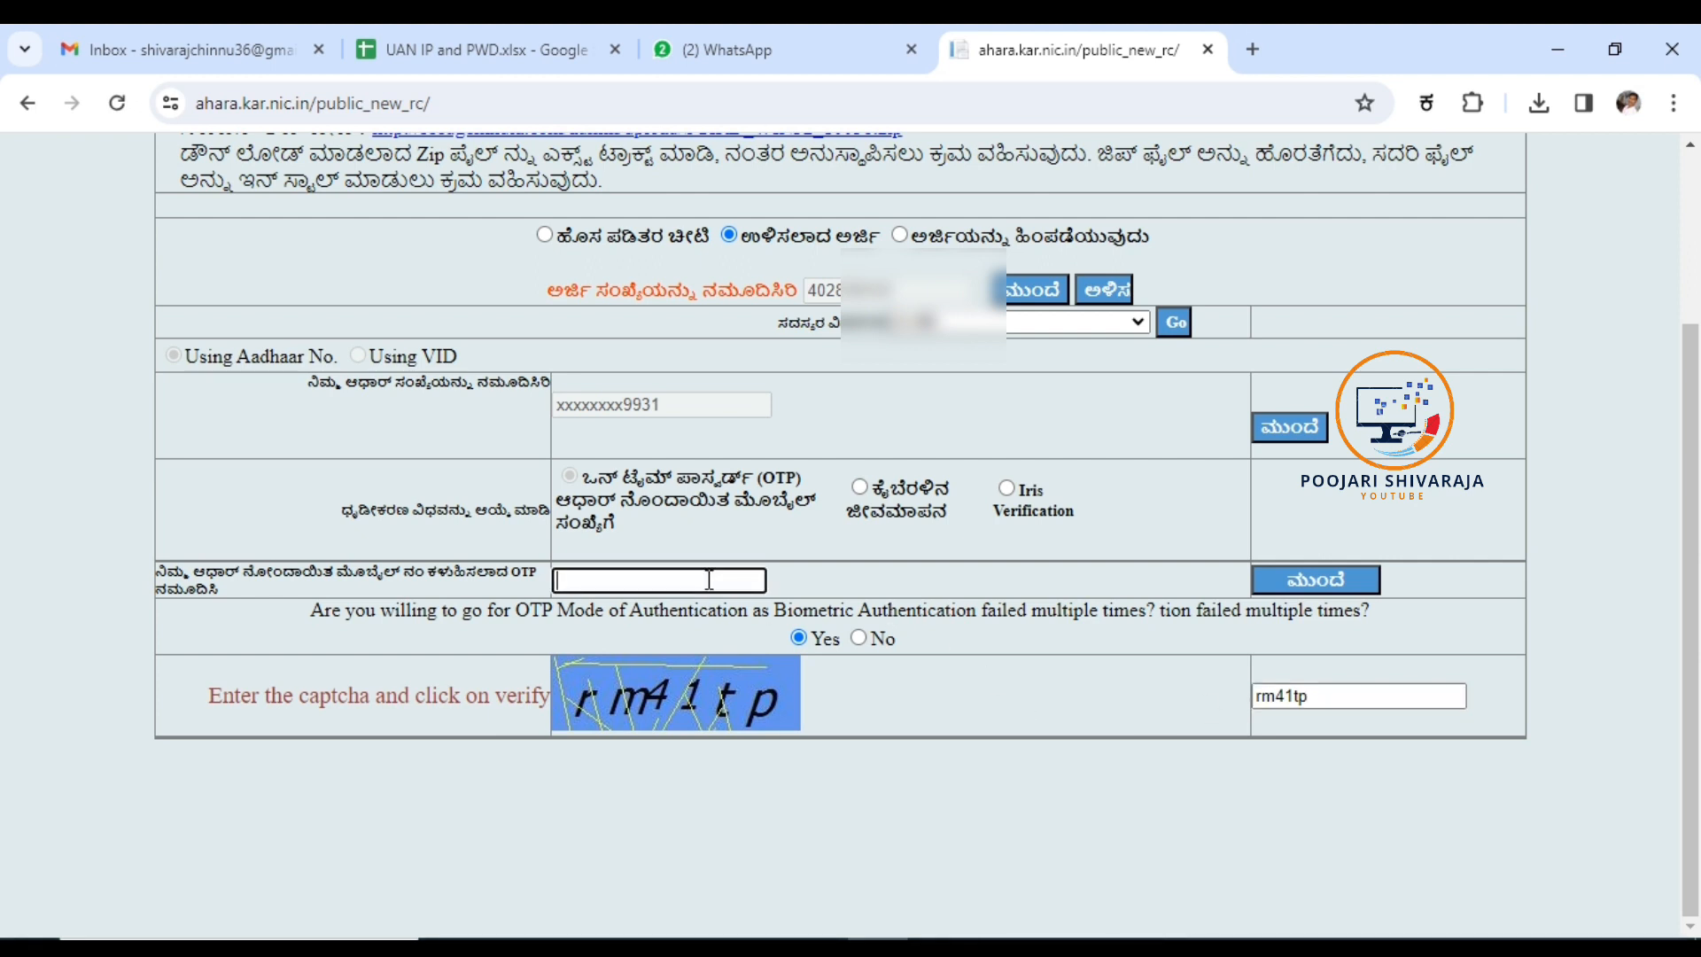
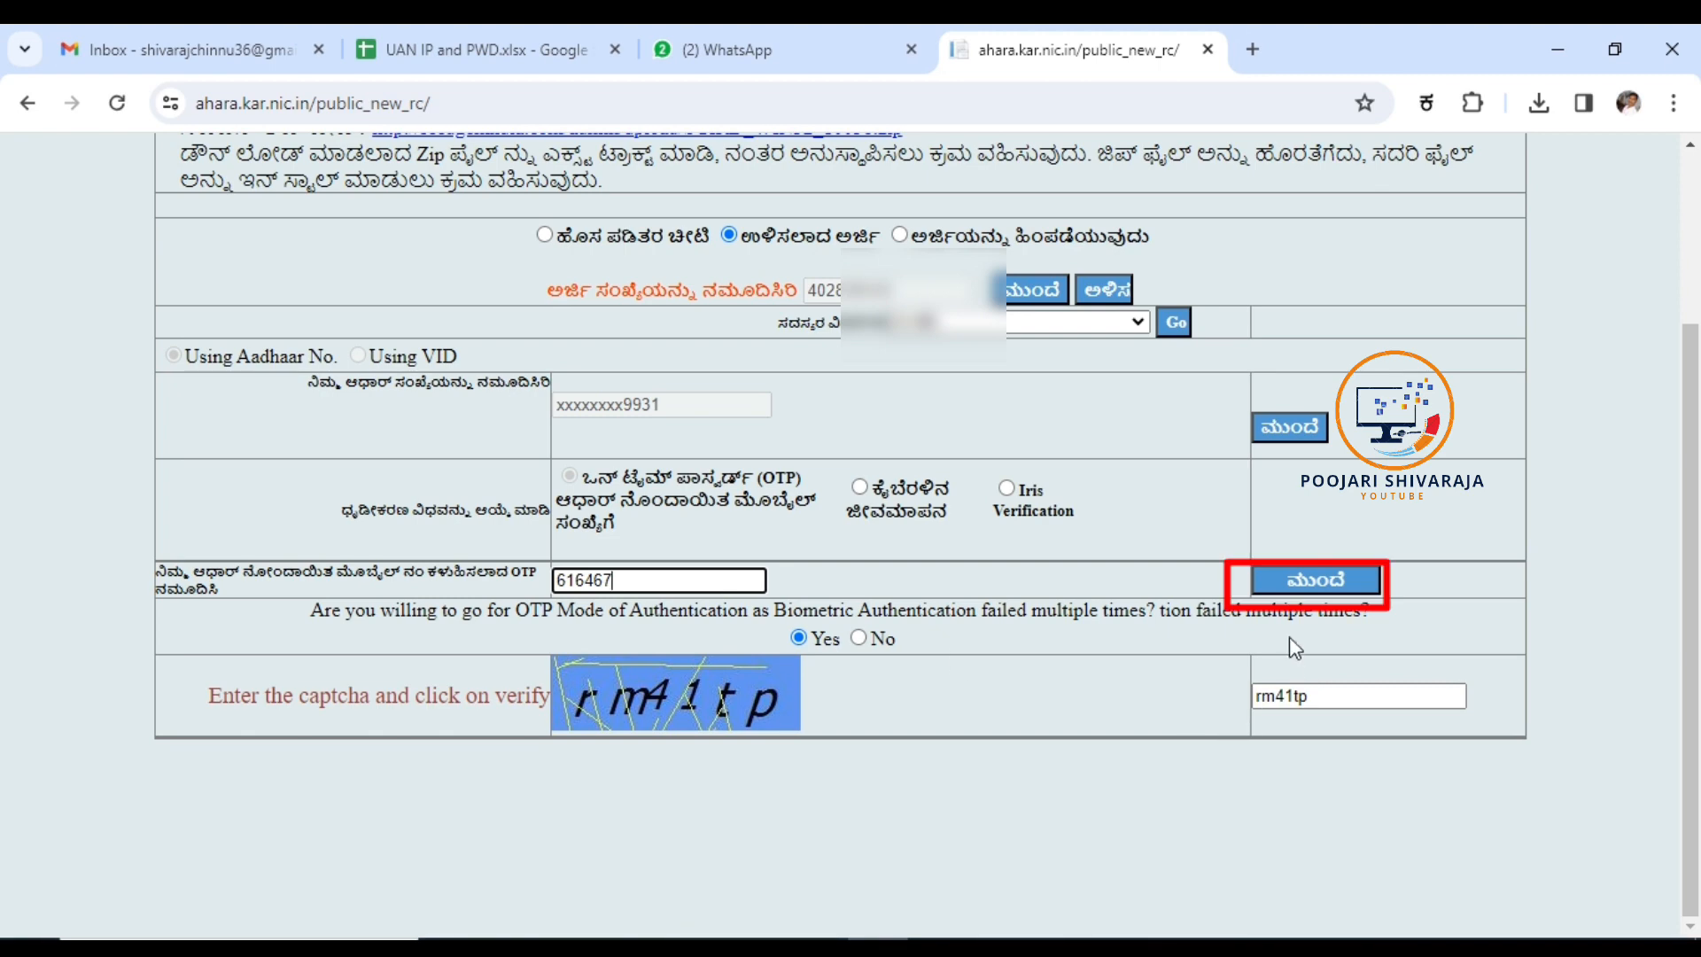
{"action": "left_click", "coordinate": [1302, 587]}
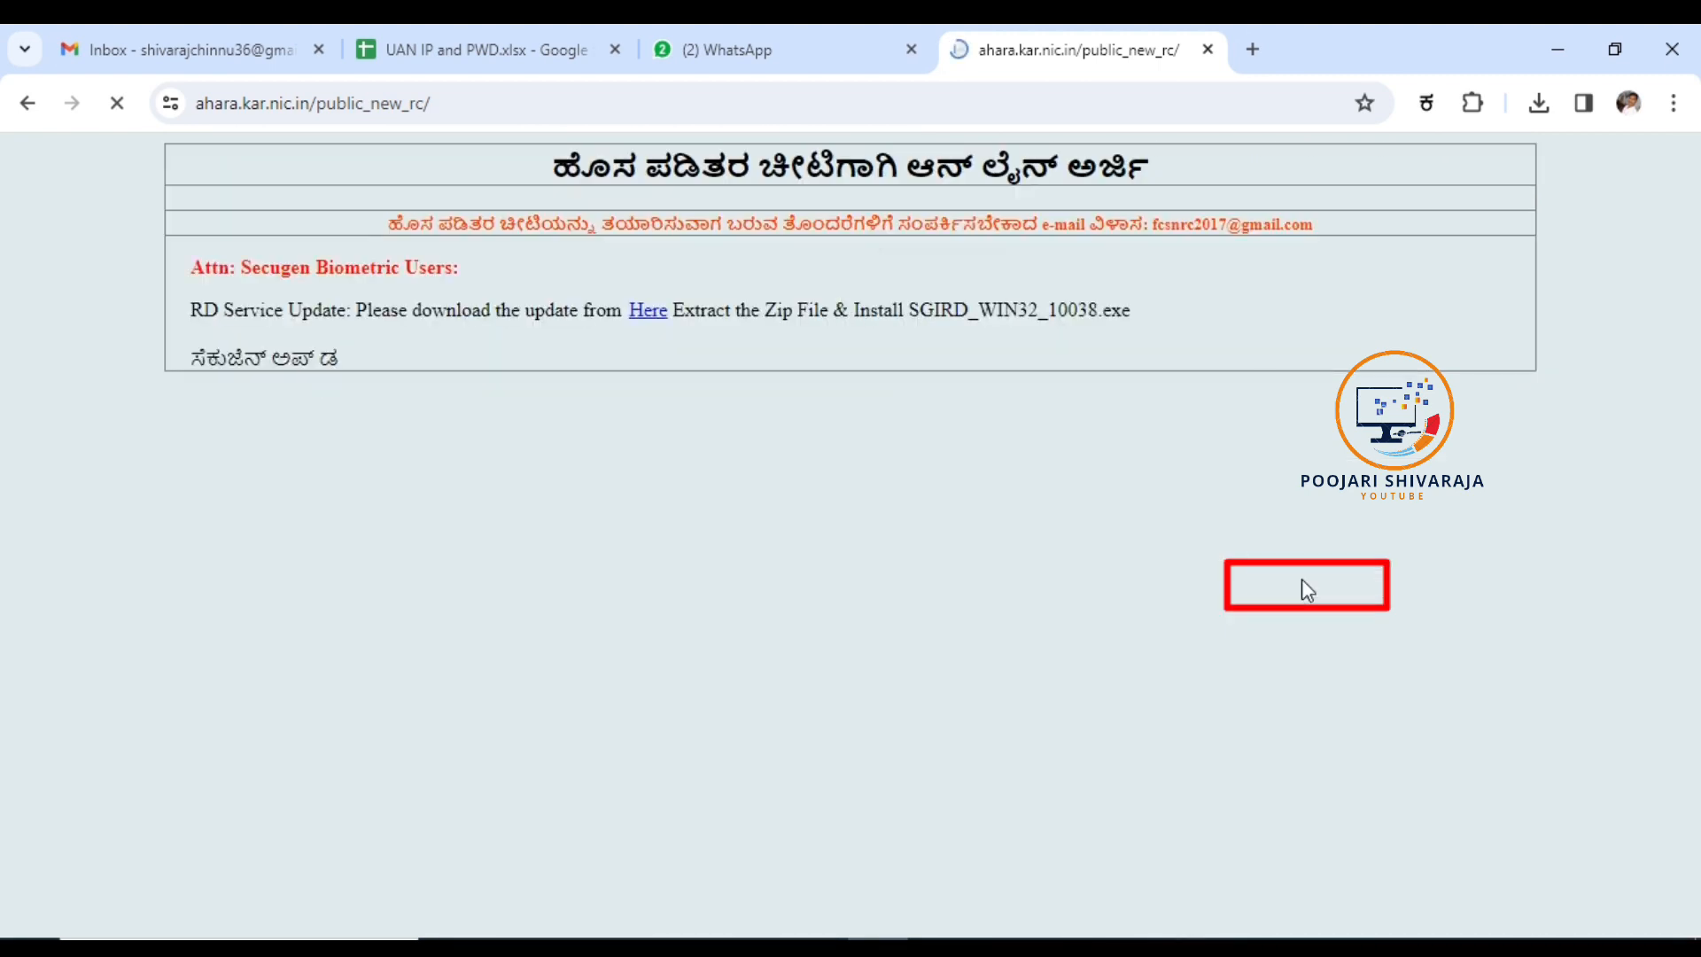
- Enter the third member's birth certificate number in the Birth Cert. No column of the members table
{"action": "scroll", "coordinate": [1171, 648], "scroll_direction": "down", "scroll_amount": 2}
{"action": "scroll", "coordinate": [1194, 636], "scroll_direction": "down", "scroll_amount": 1}
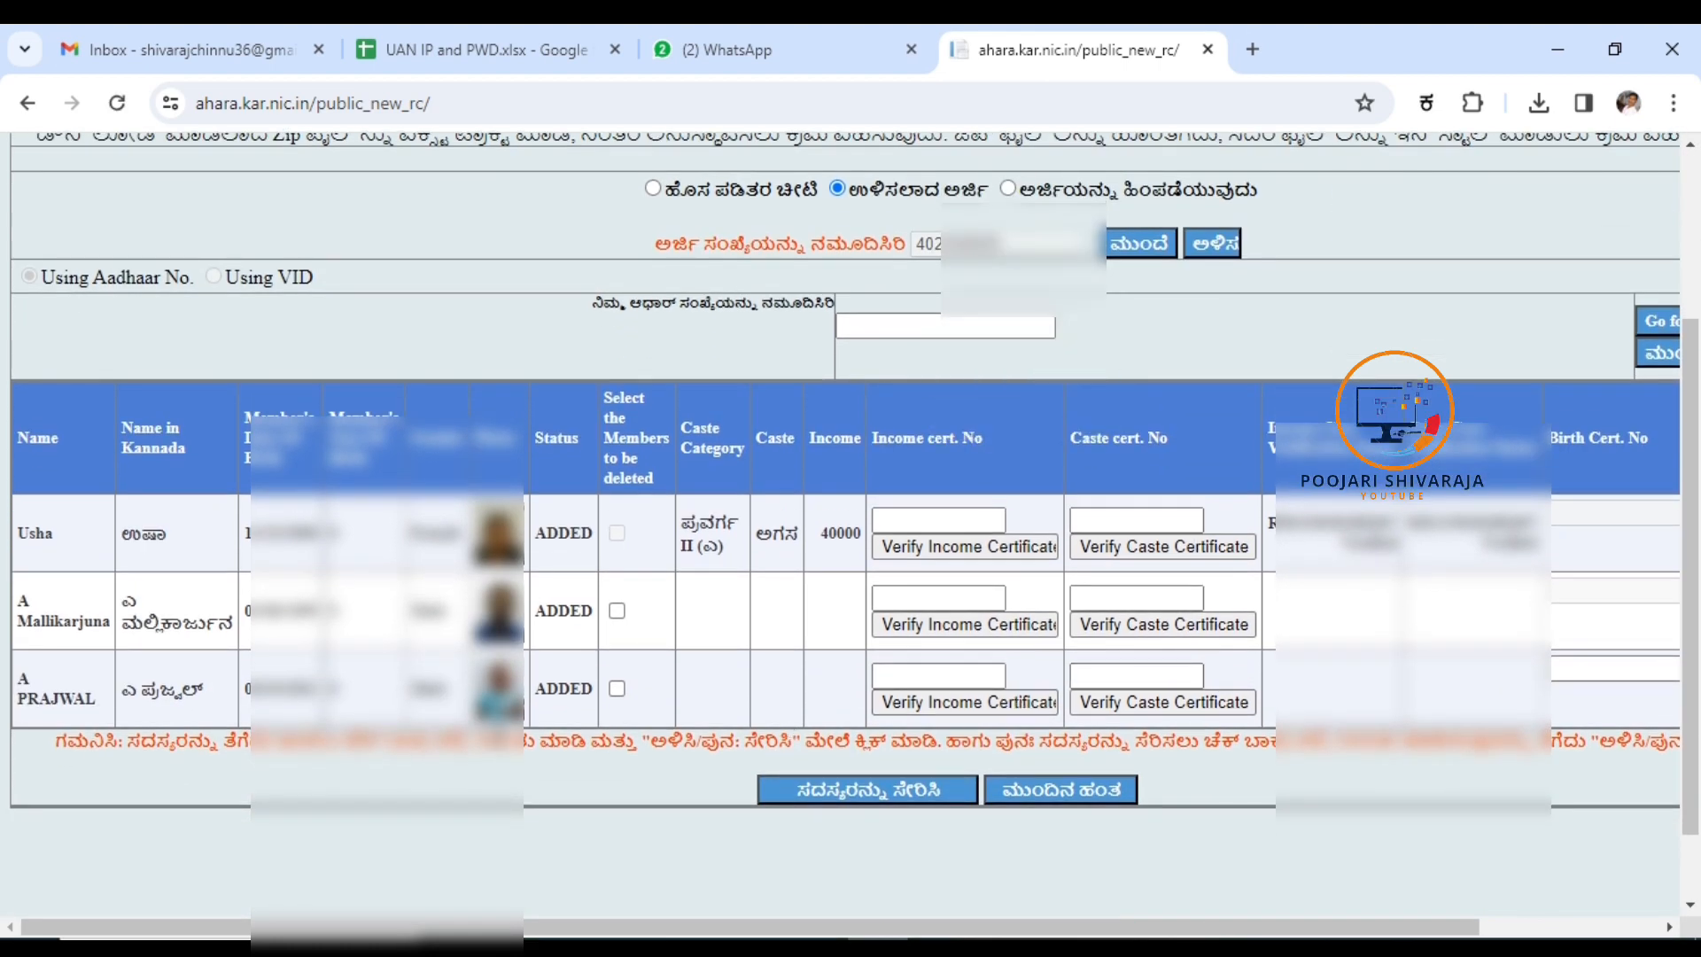
{"action": "left_click_drag", "start_coordinate": [482, 927], "coordinate": [662, 926]}
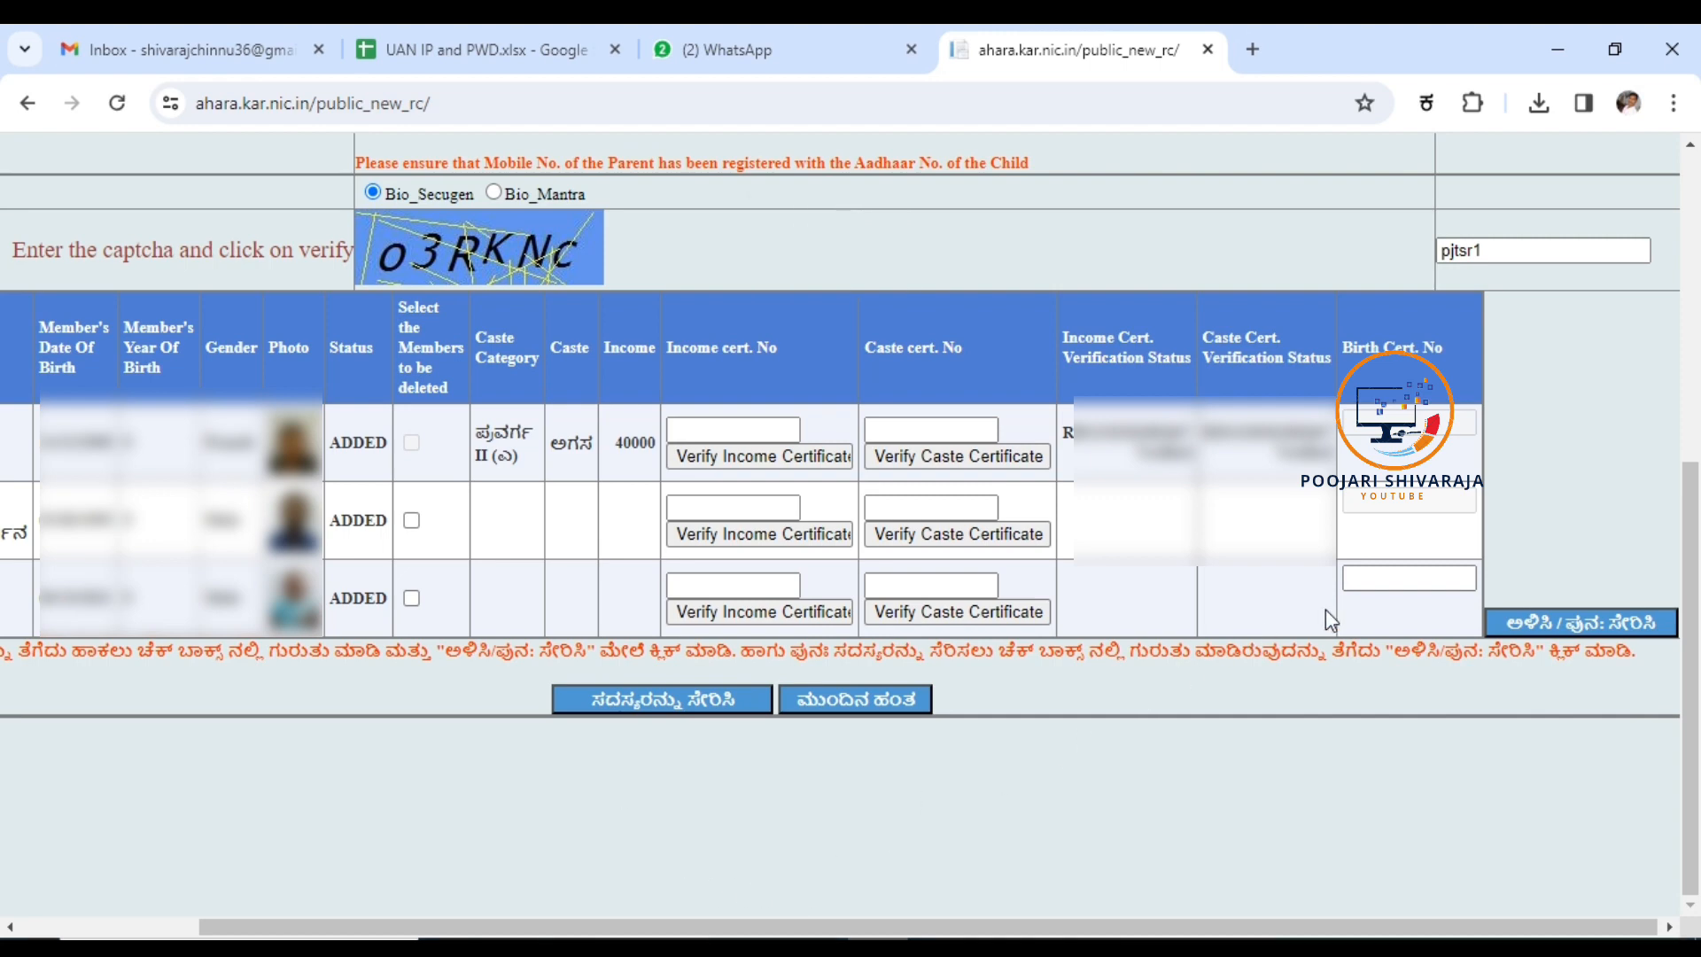
{"action": "left_click", "coordinate": [1364, 582]}
{"action": "left_click_drag", "start_coordinate": [771, 932], "coordinate": [824, 935]}
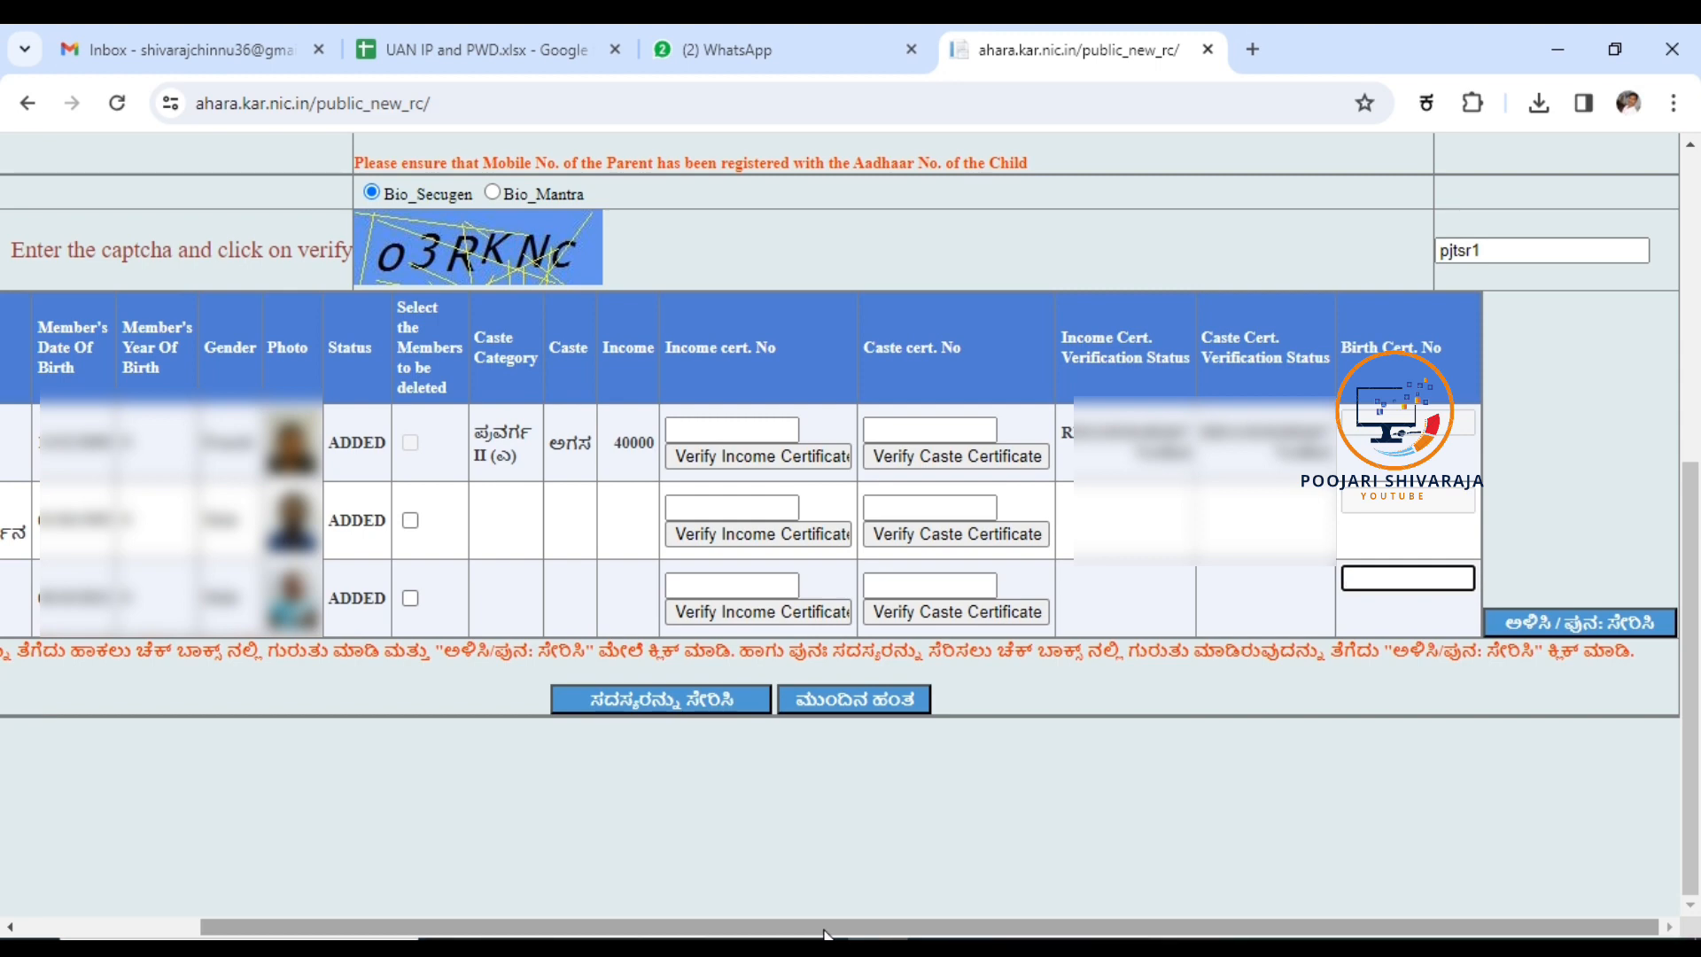
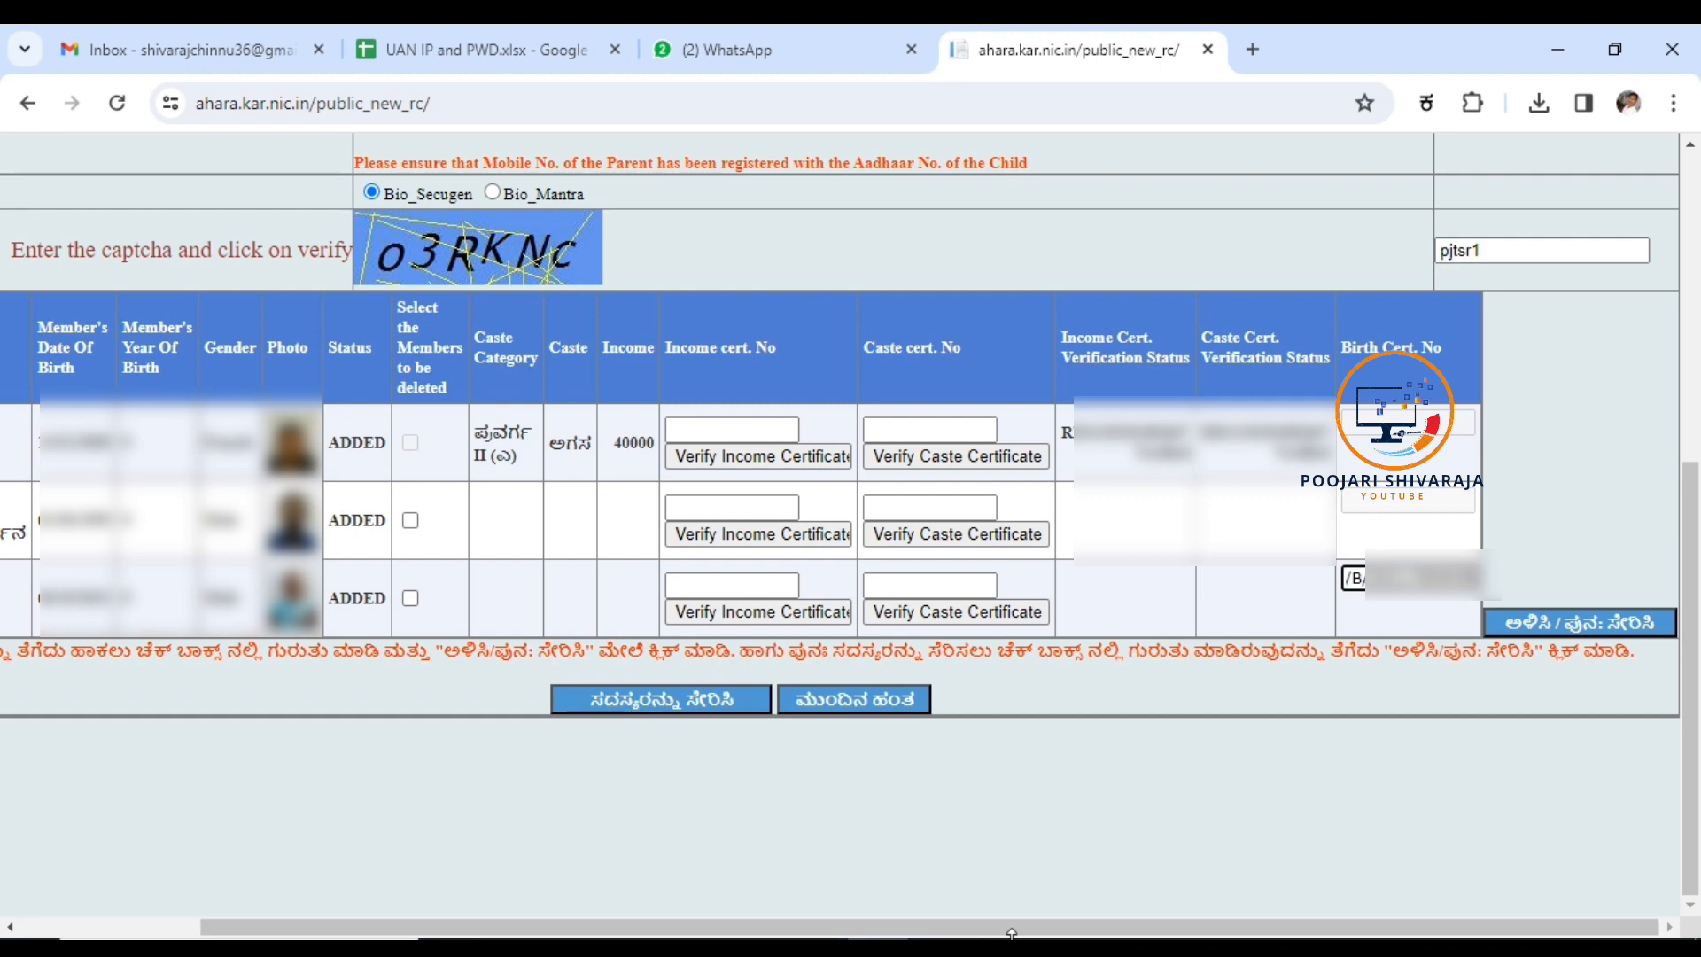
- Dismiss the mobile registration reminder and continue with the SMS mobile number left empty
{"action": "left_click", "coordinate": [887, 699]}
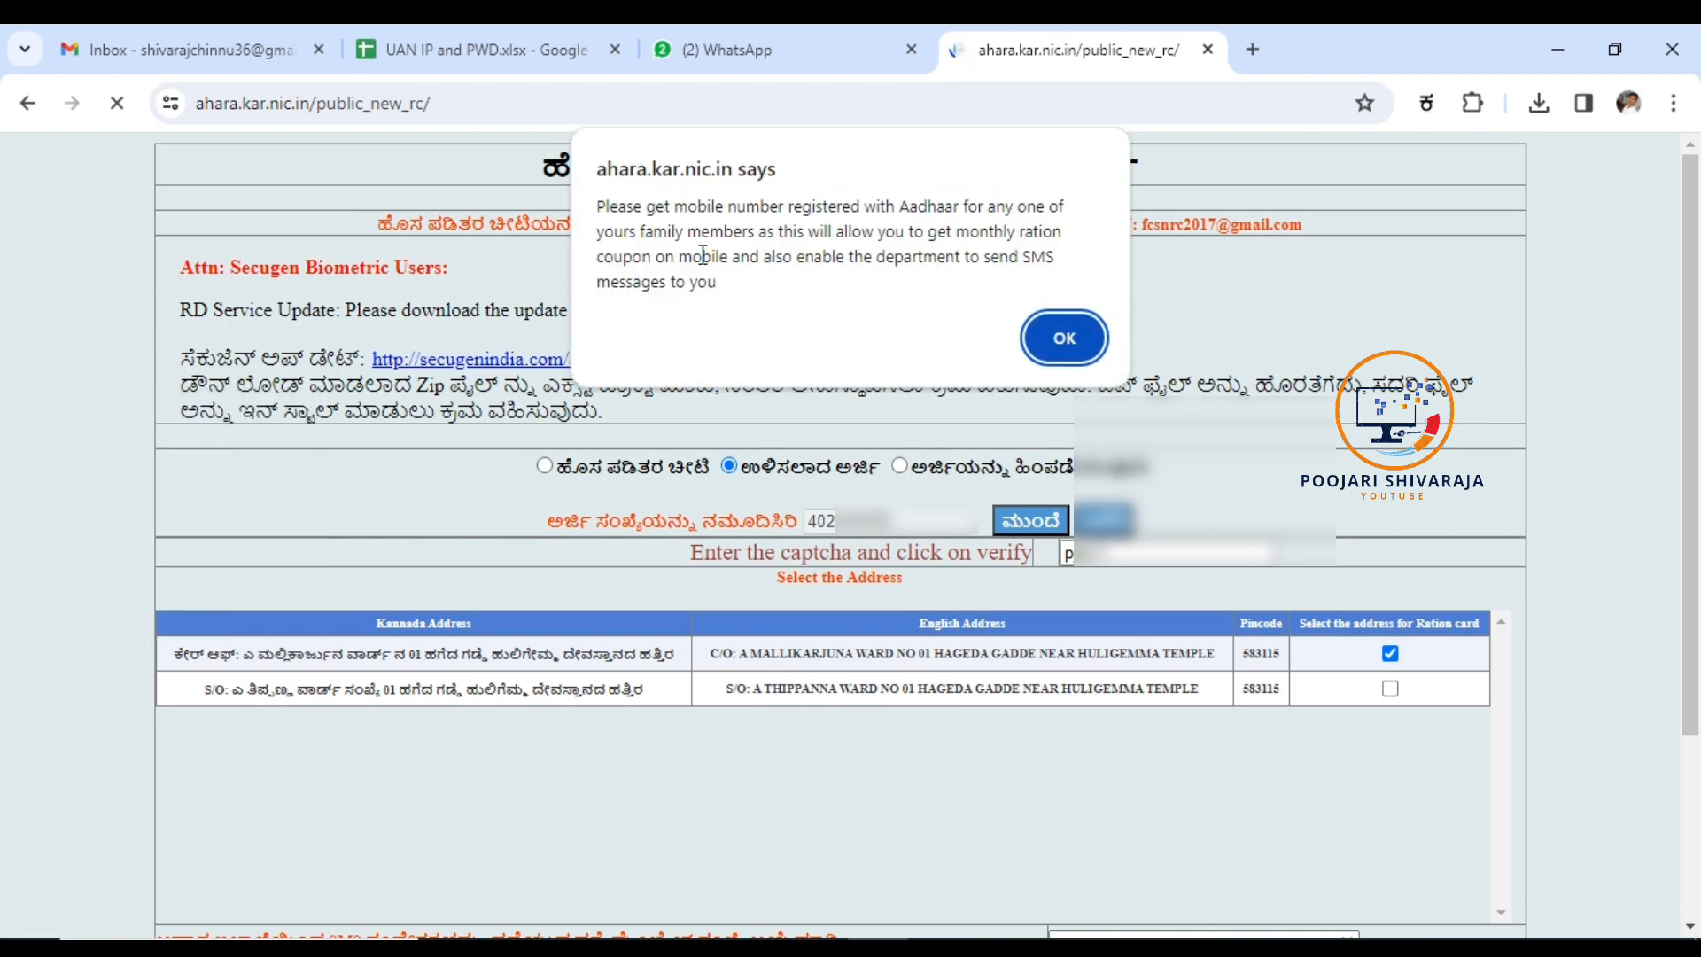
{"action": "left_click", "coordinate": [1065, 339]}
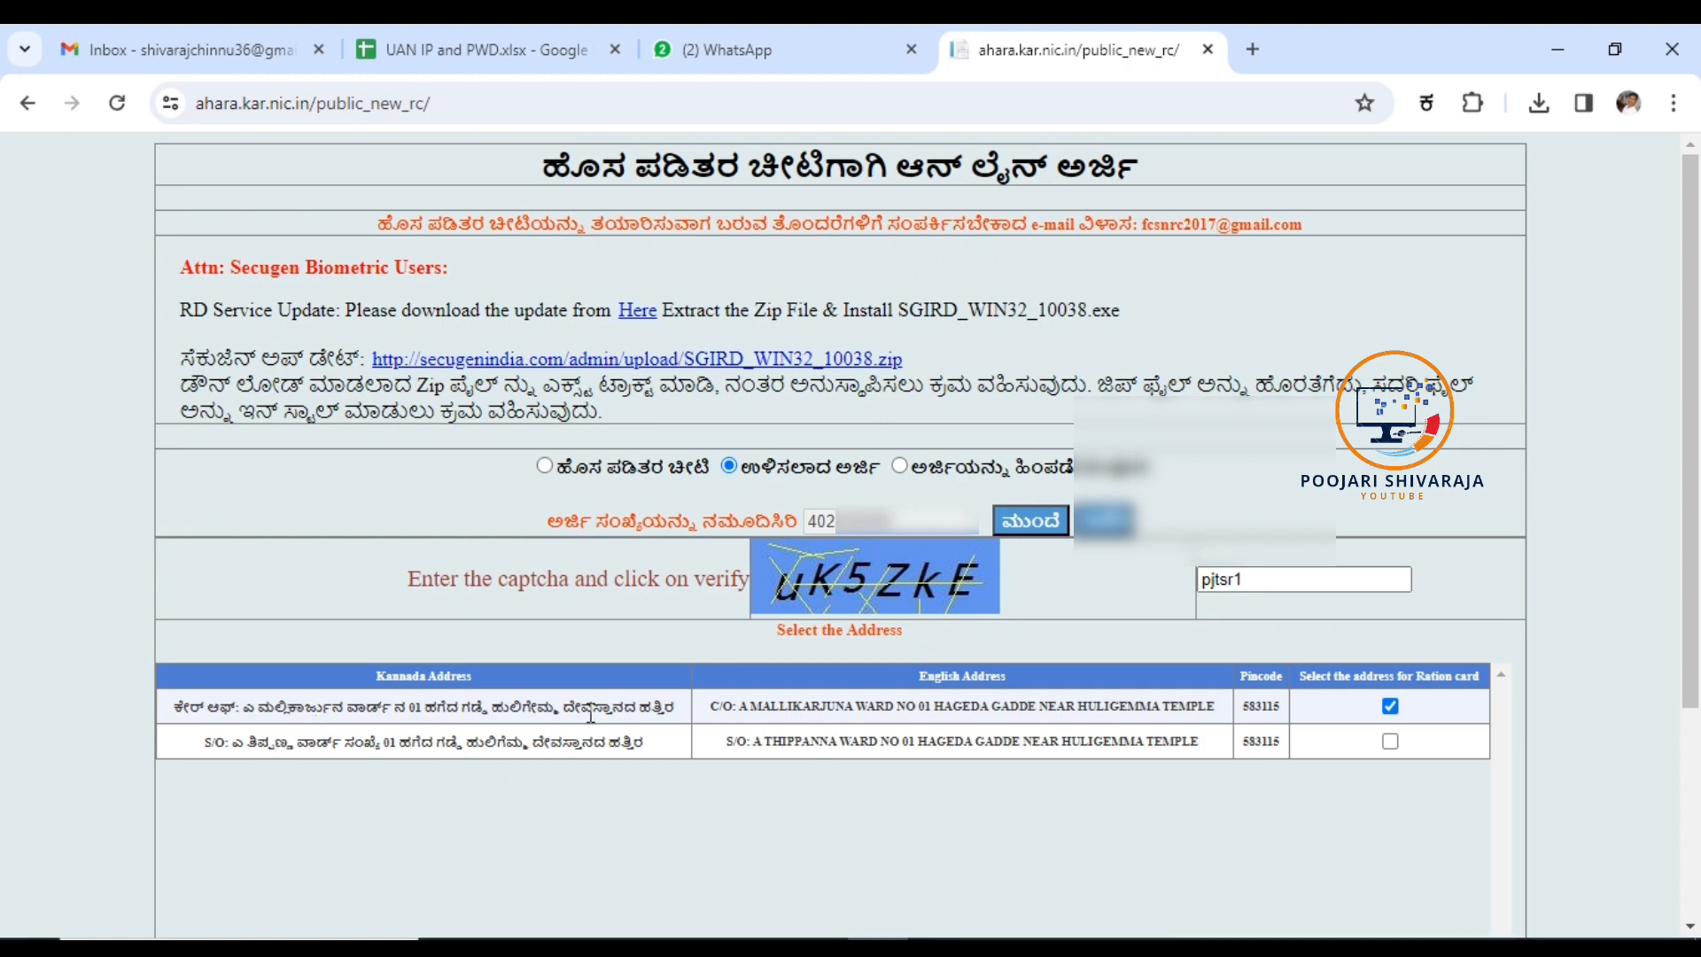
{"action": "scroll", "coordinate": [1240, 714], "scroll_direction": "down", "scroll_amount": 3}
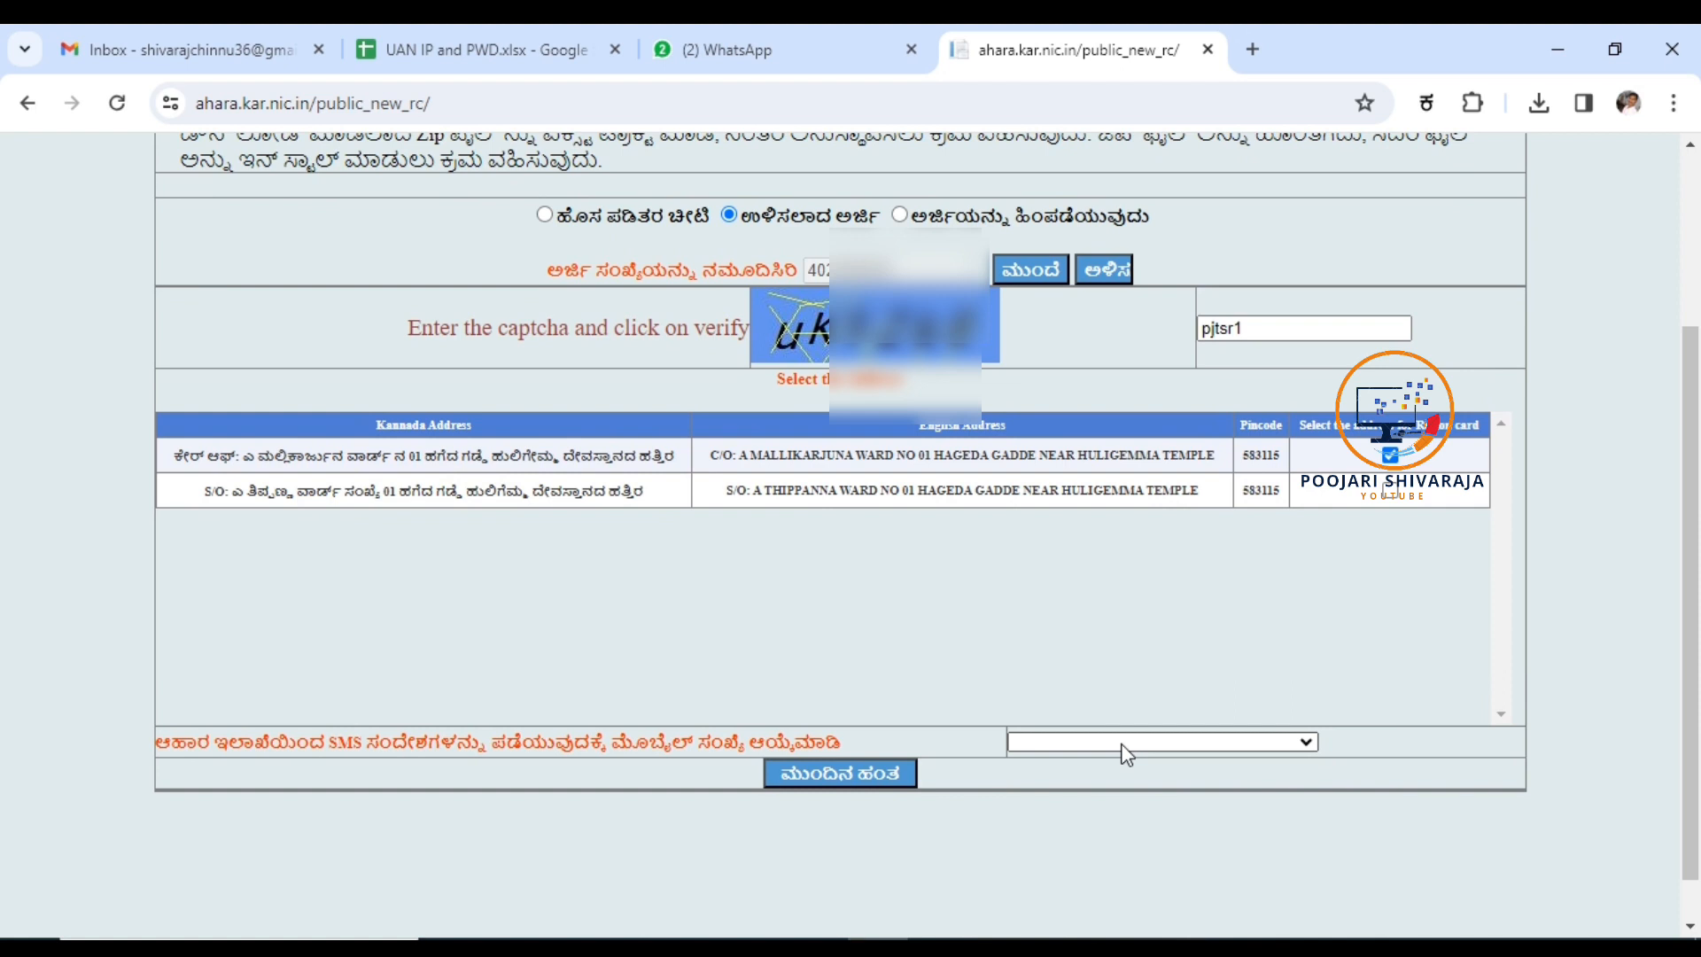
{"action": "left_click", "coordinate": [1124, 744]}
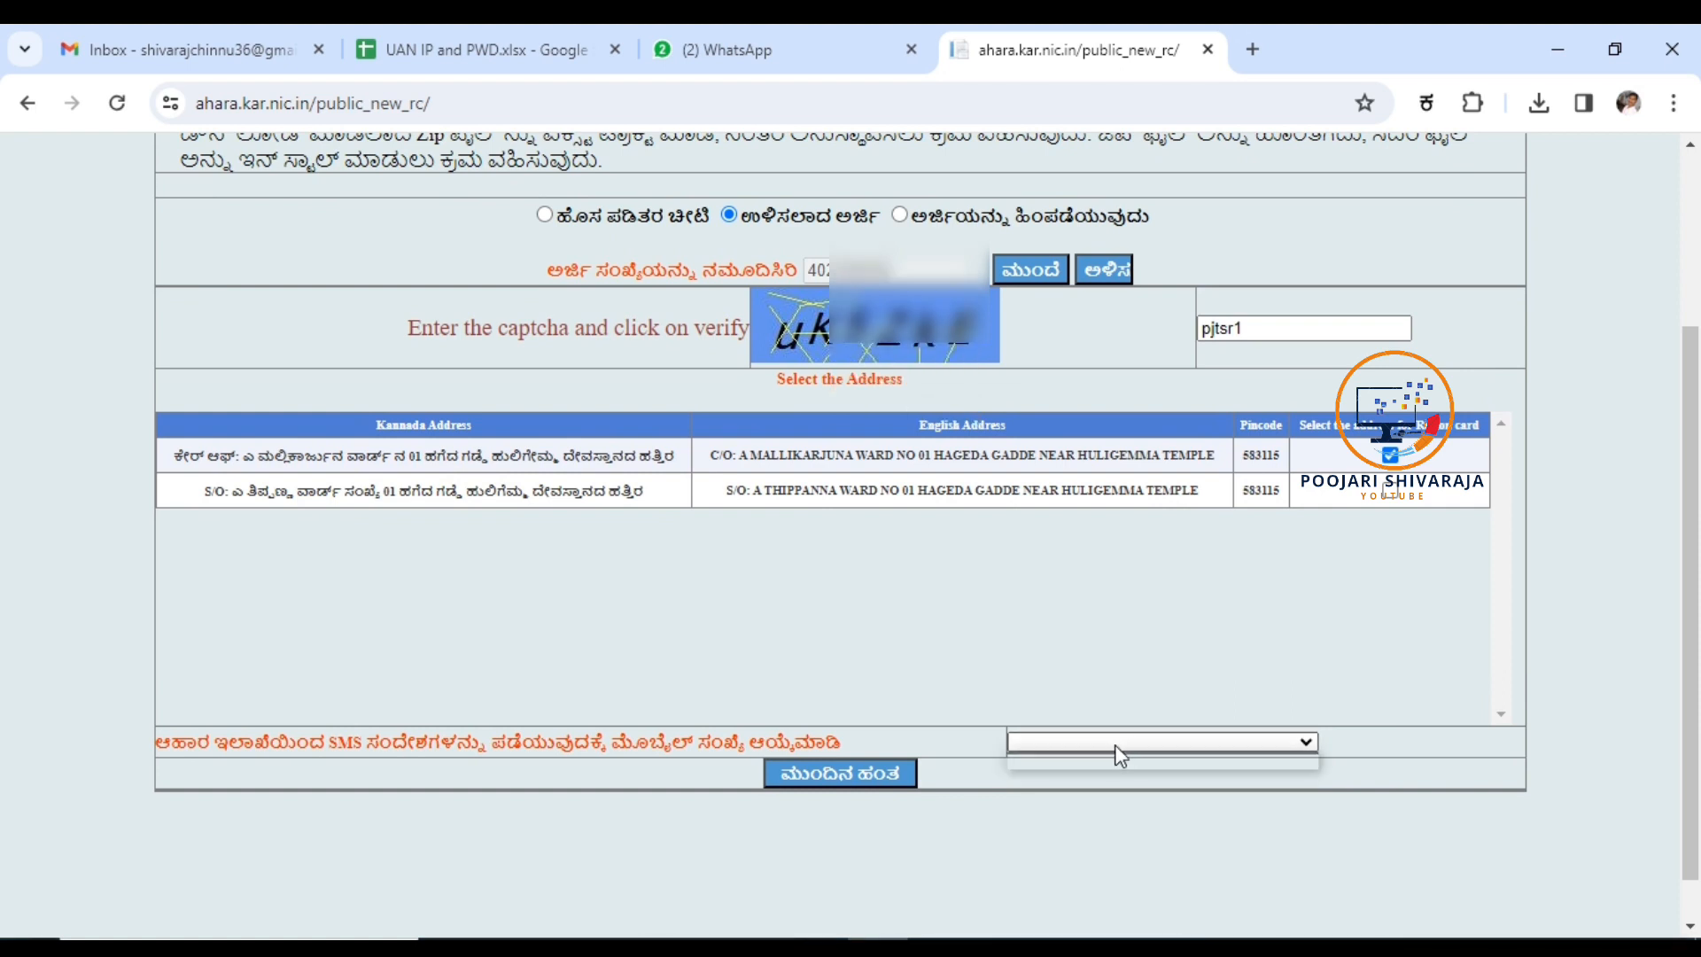
{"action": "left_click", "coordinate": [1157, 742]}
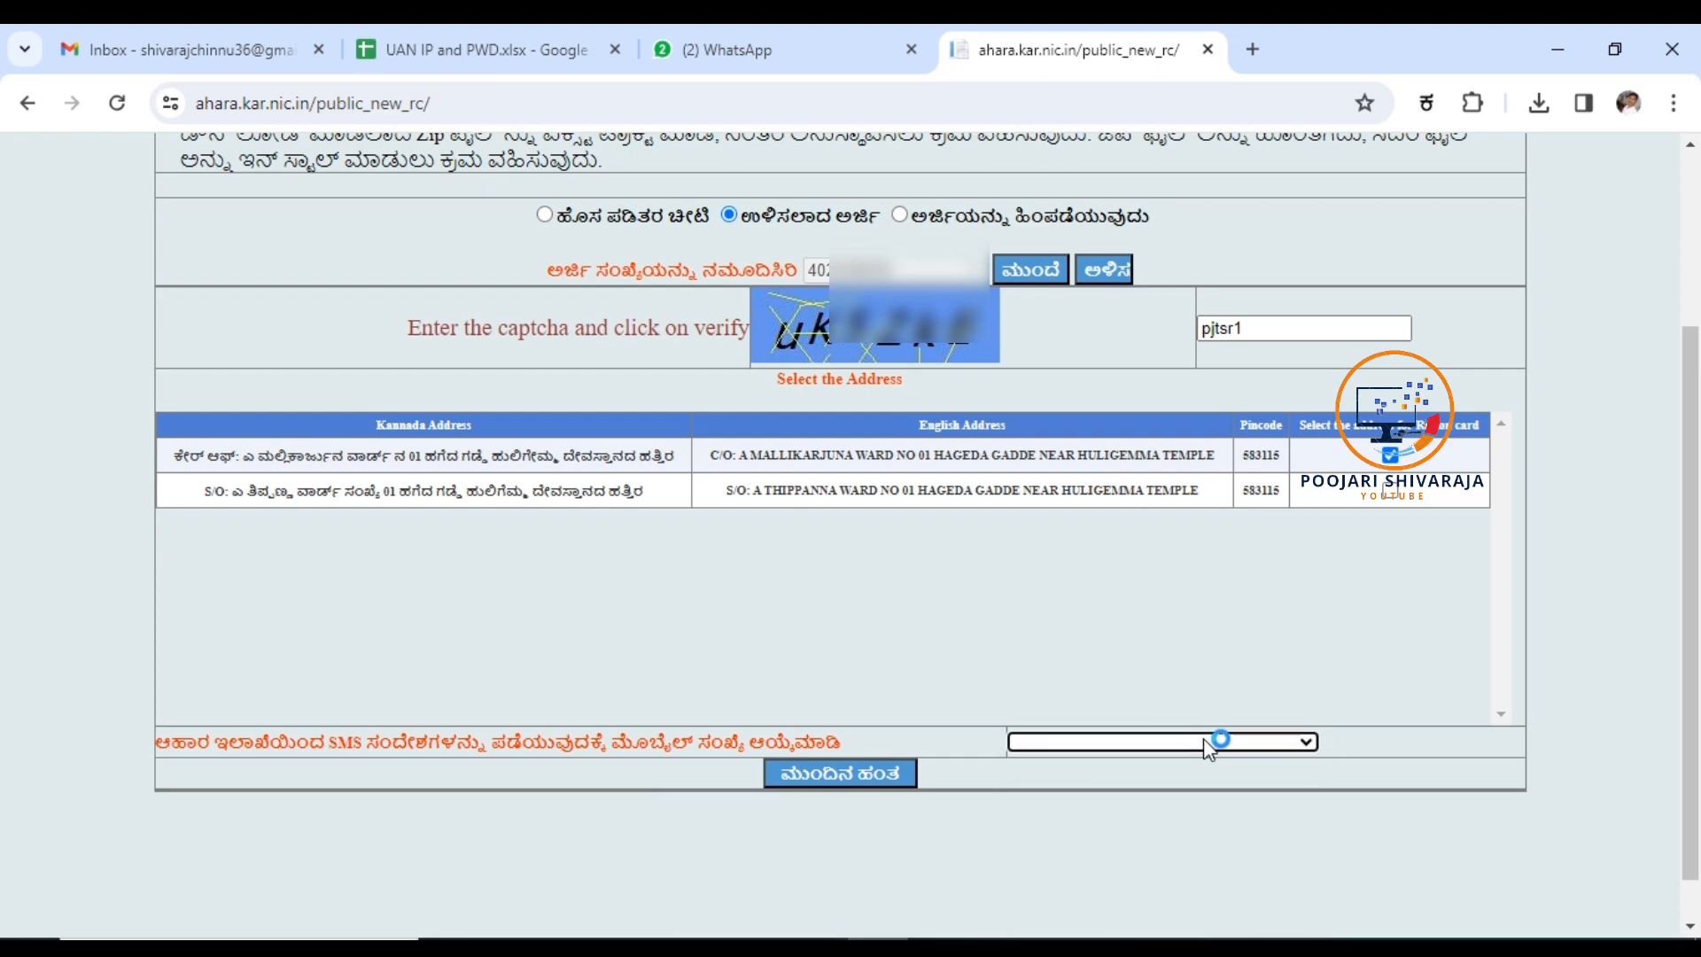
{"action": "left_click", "coordinate": [1059, 769]}
{"action": "left_click", "coordinate": [866, 780]}
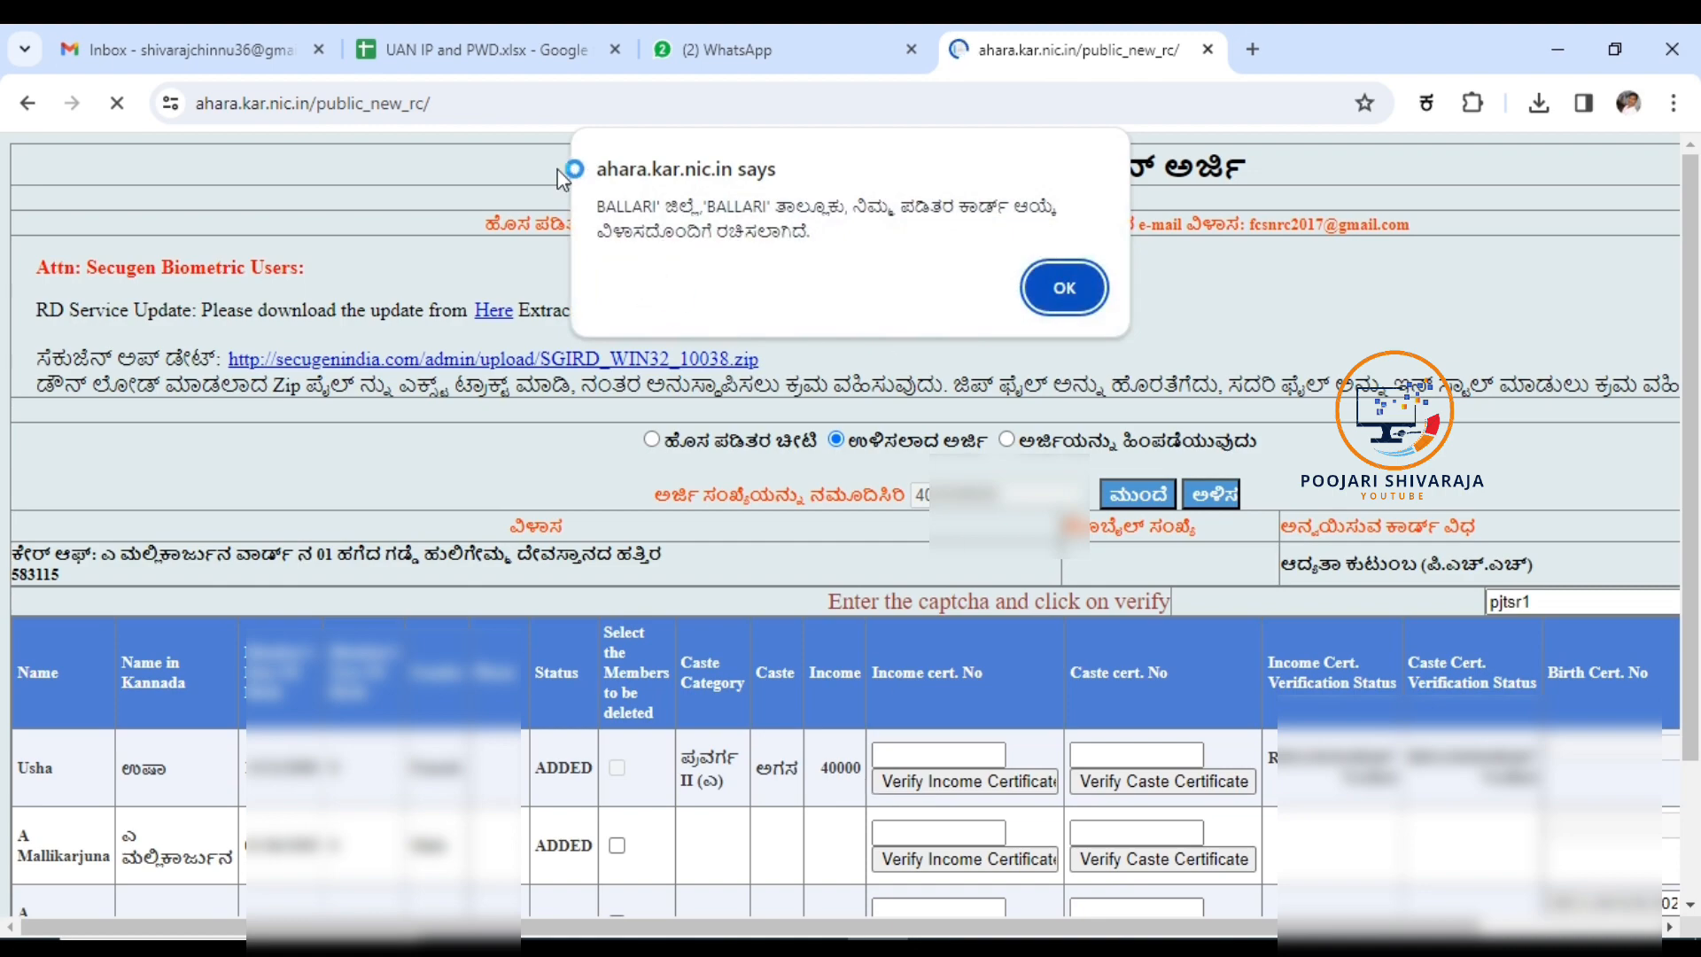
- Acknowledge the Ballari address alerts and continue past the panchayat and village choice
{"action": "left_click", "coordinate": [1077, 290]}
{"action": "left_click", "coordinate": [1079, 289]}
{"action": "scroll", "coordinate": [1041, 413], "scroll_direction": "down", "scroll_amount": 9}
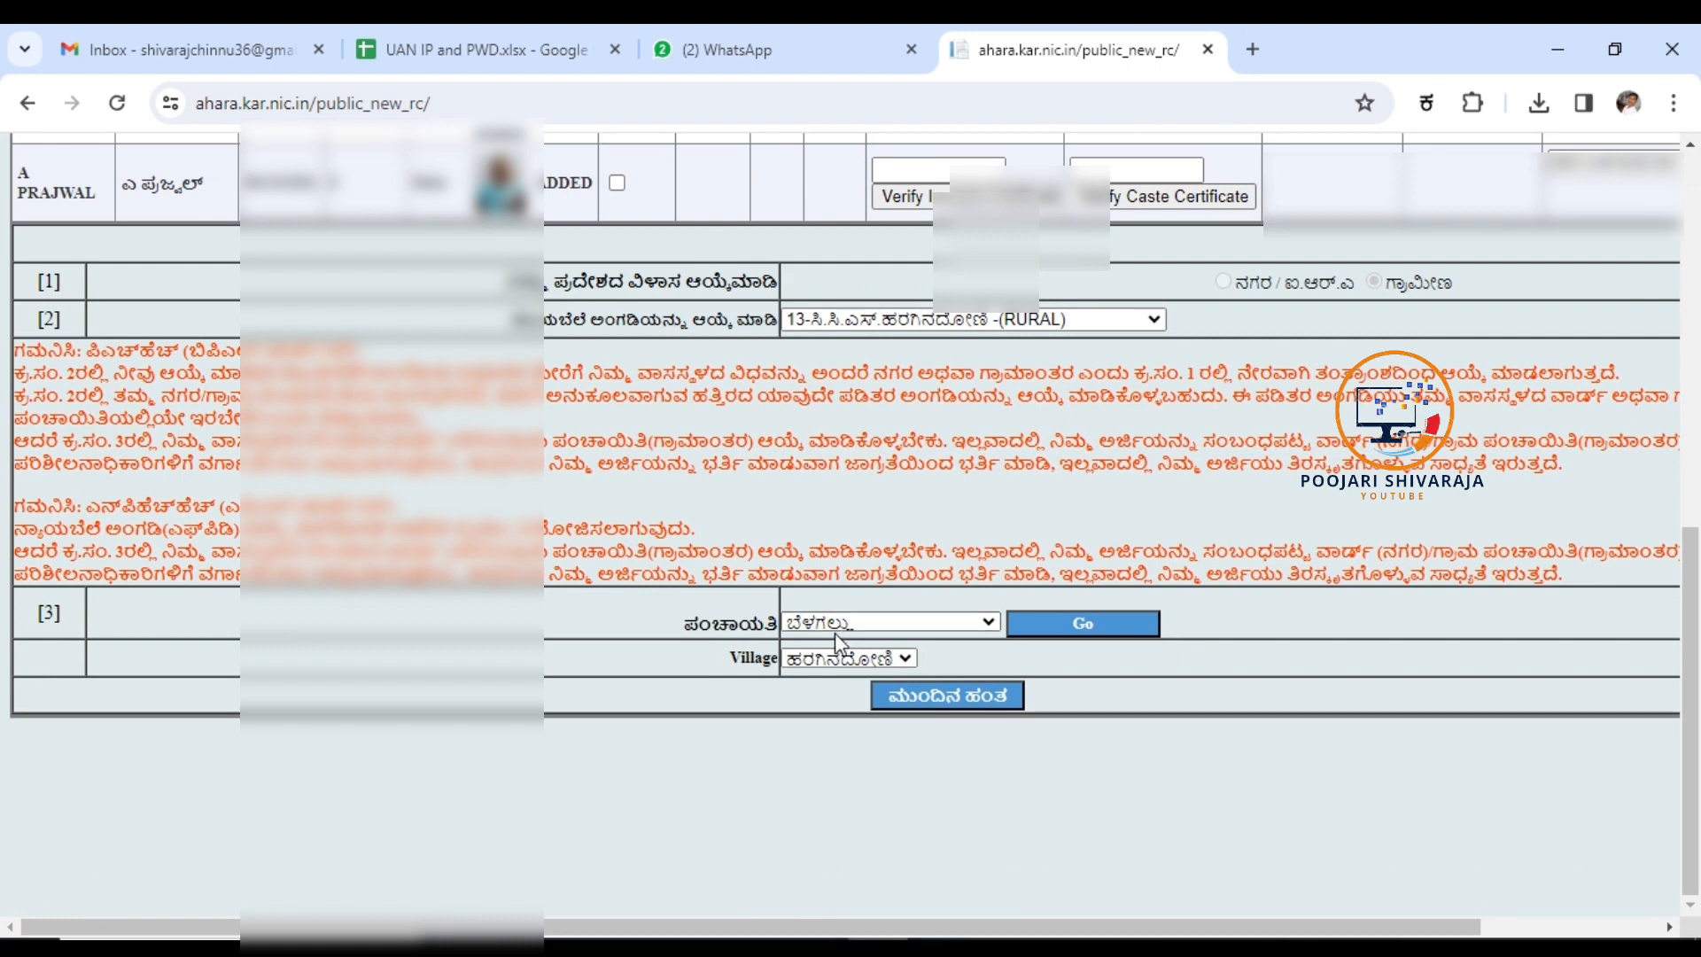
{"action": "left_click", "coordinate": [927, 698]}
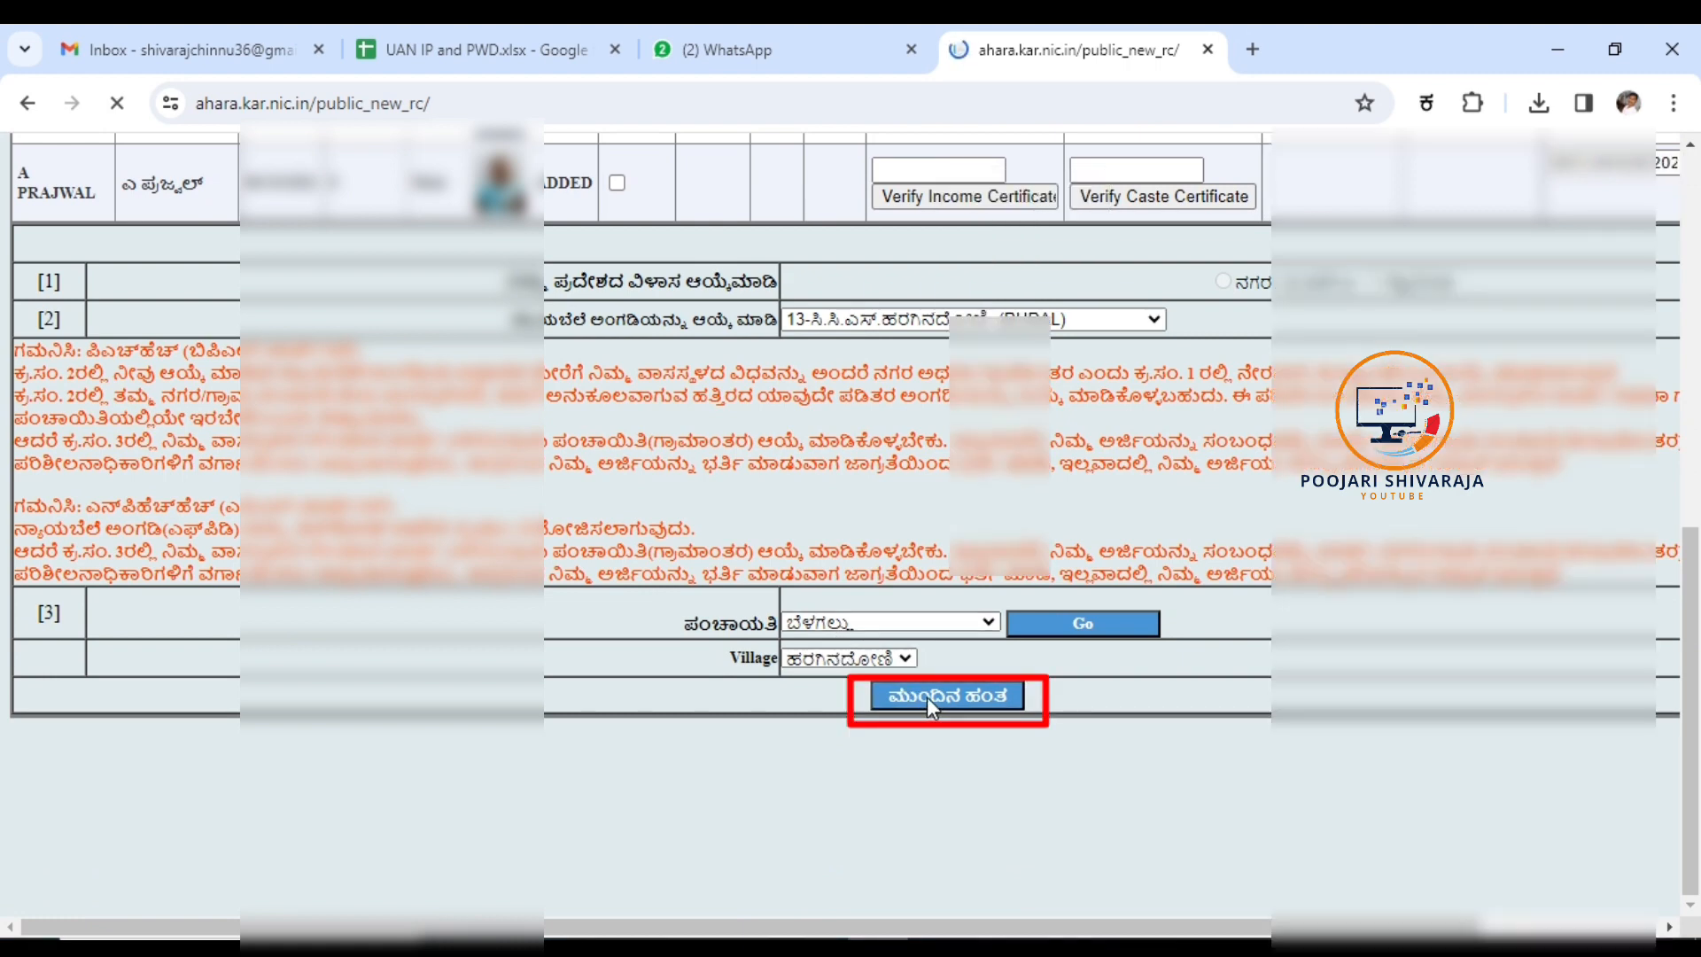
- Keep the selected family head and continue to the relationship-status section
{"action": "scroll", "coordinate": [918, 693], "scroll_direction": "down", "scroll_amount": 4}
{"action": "scroll", "coordinate": [902, 706], "scroll_direction": "down", "scroll_amount": 1}
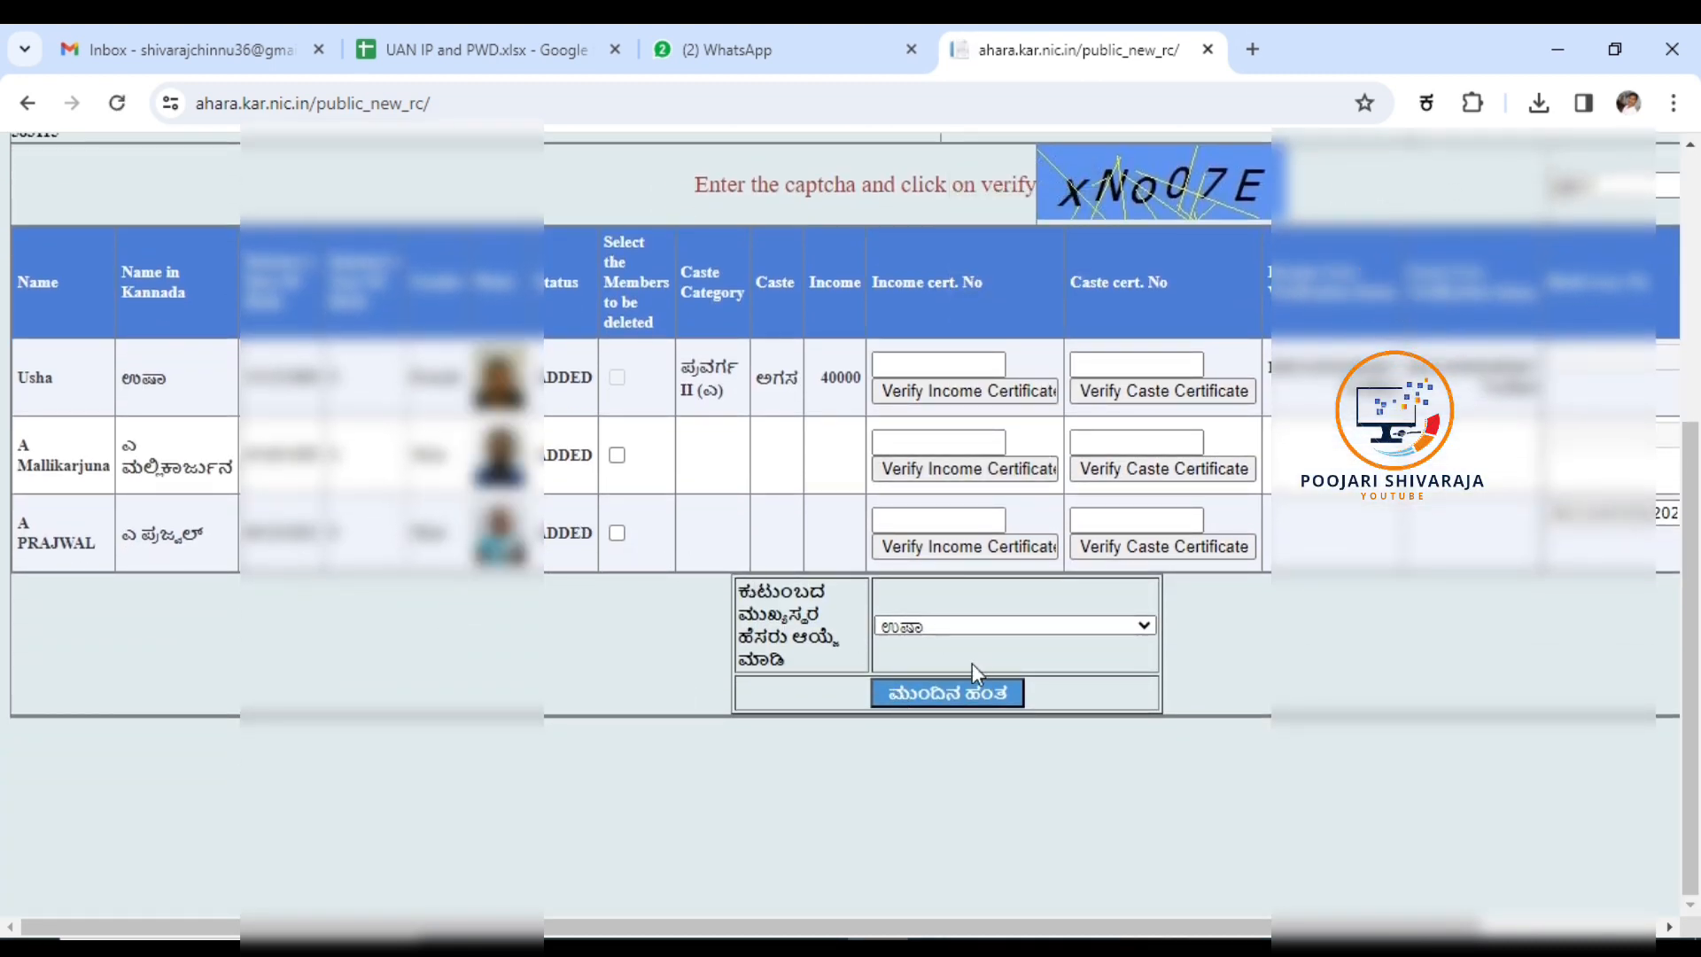
{"action": "left_click", "coordinate": [922, 693]}
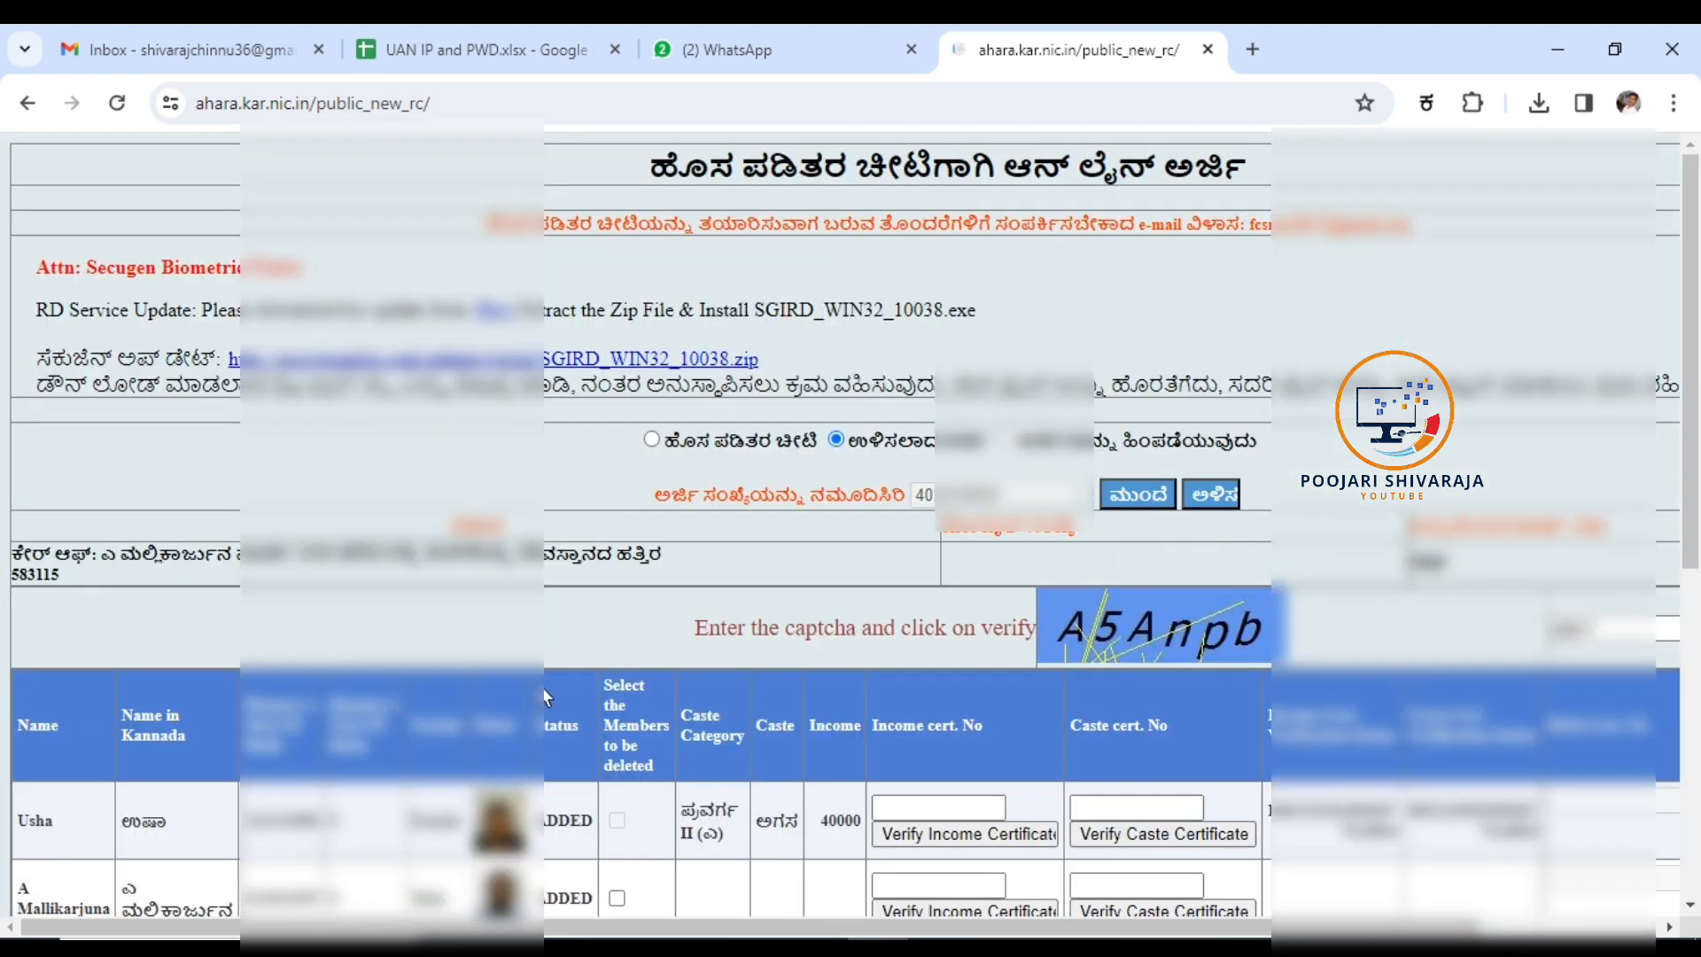
{"action": "scroll", "coordinate": [547, 699], "scroll_direction": "down", "scroll_amount": 3}
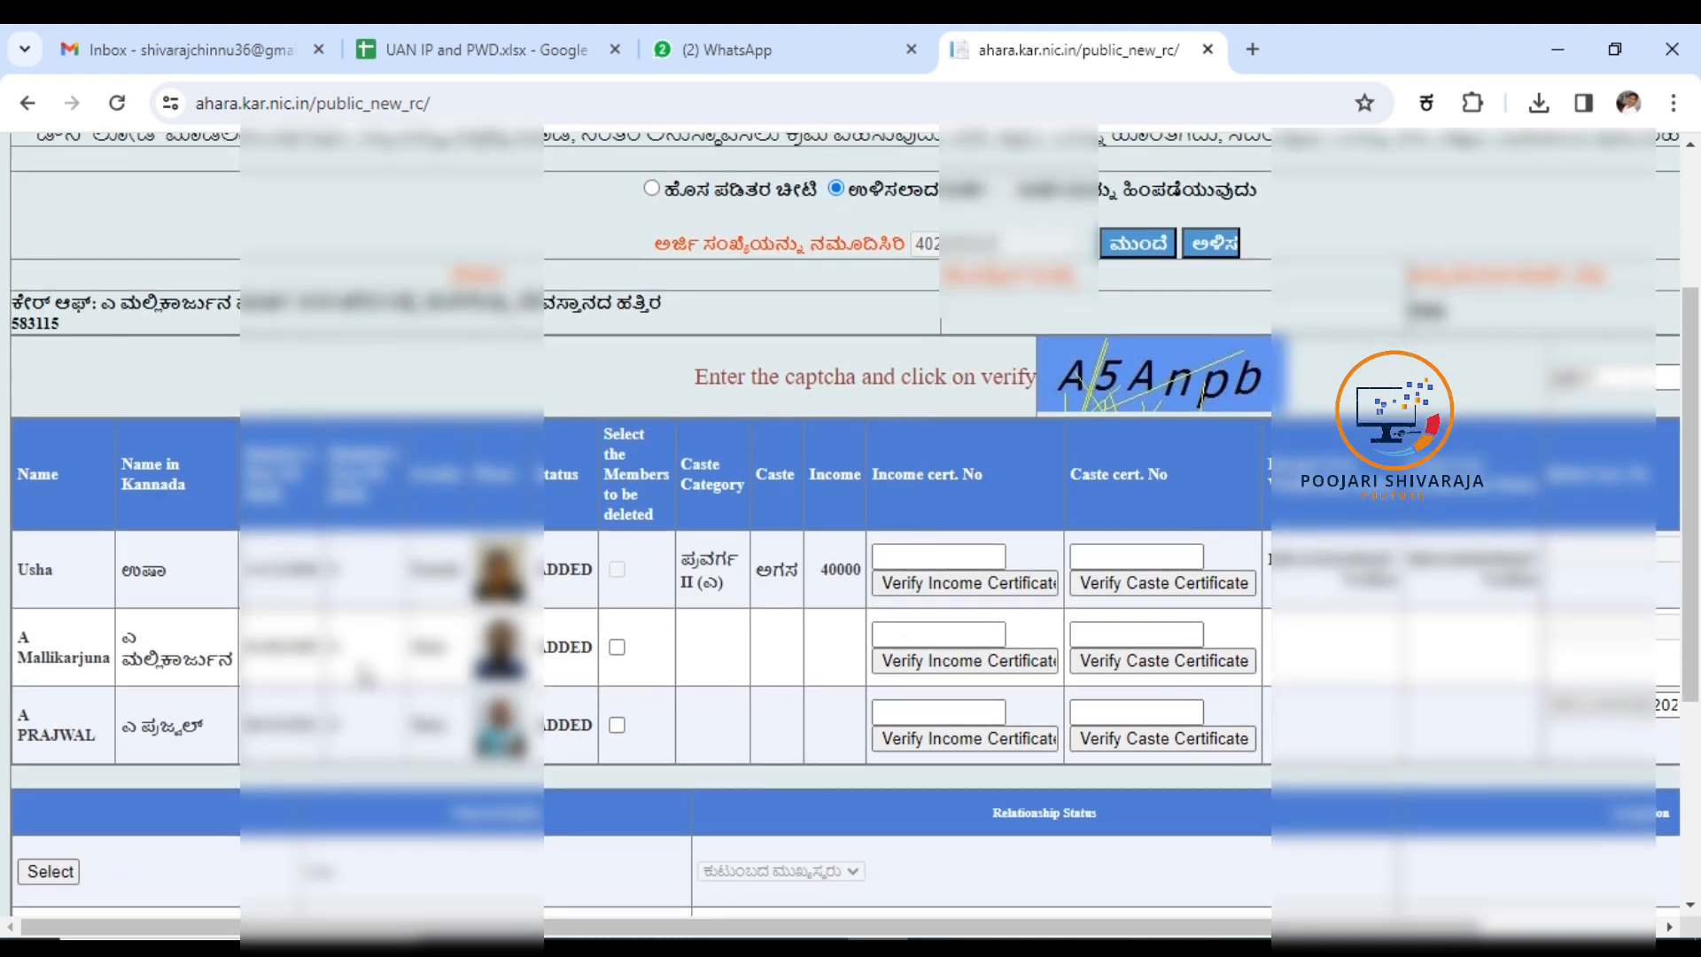
{"action": "scroll", "coordinate": [367, 677], "scroll_direction": "down", "scroll_amount": 4}
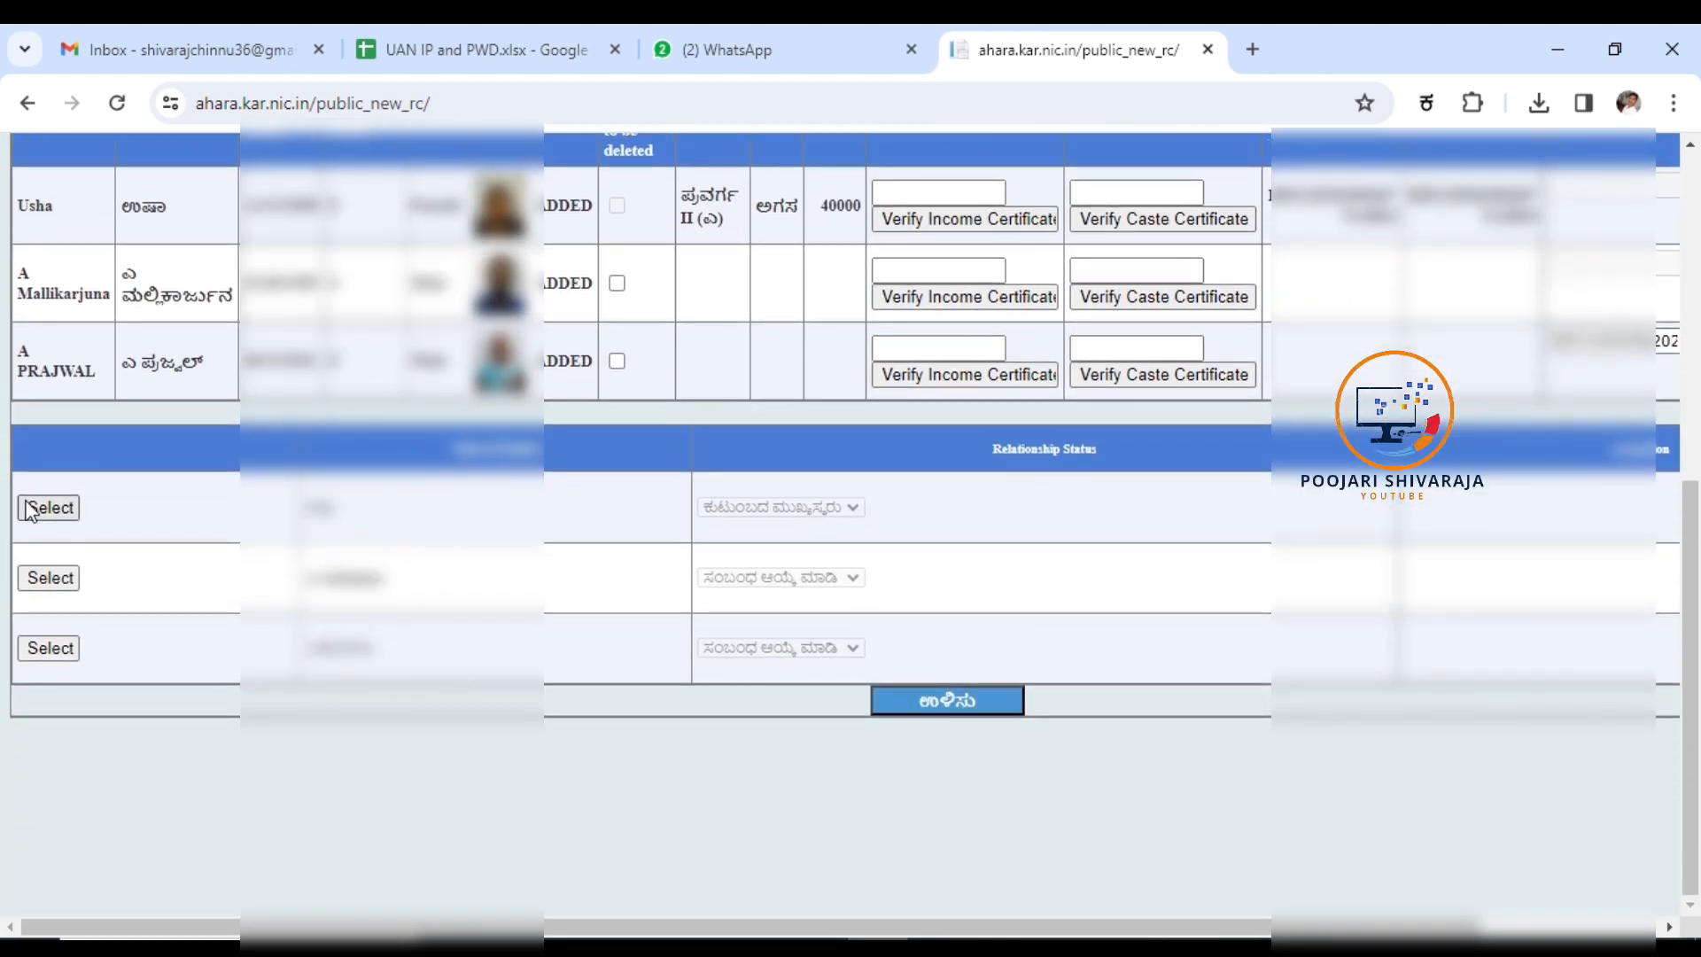
- Set the second member to husband (ಪತಿ), occupation ಇತರೆ / ನಿರುದ್ಯೋಗಿ, and begin entering the income
{"action": "left_click", "coordinate": [62, 586]}
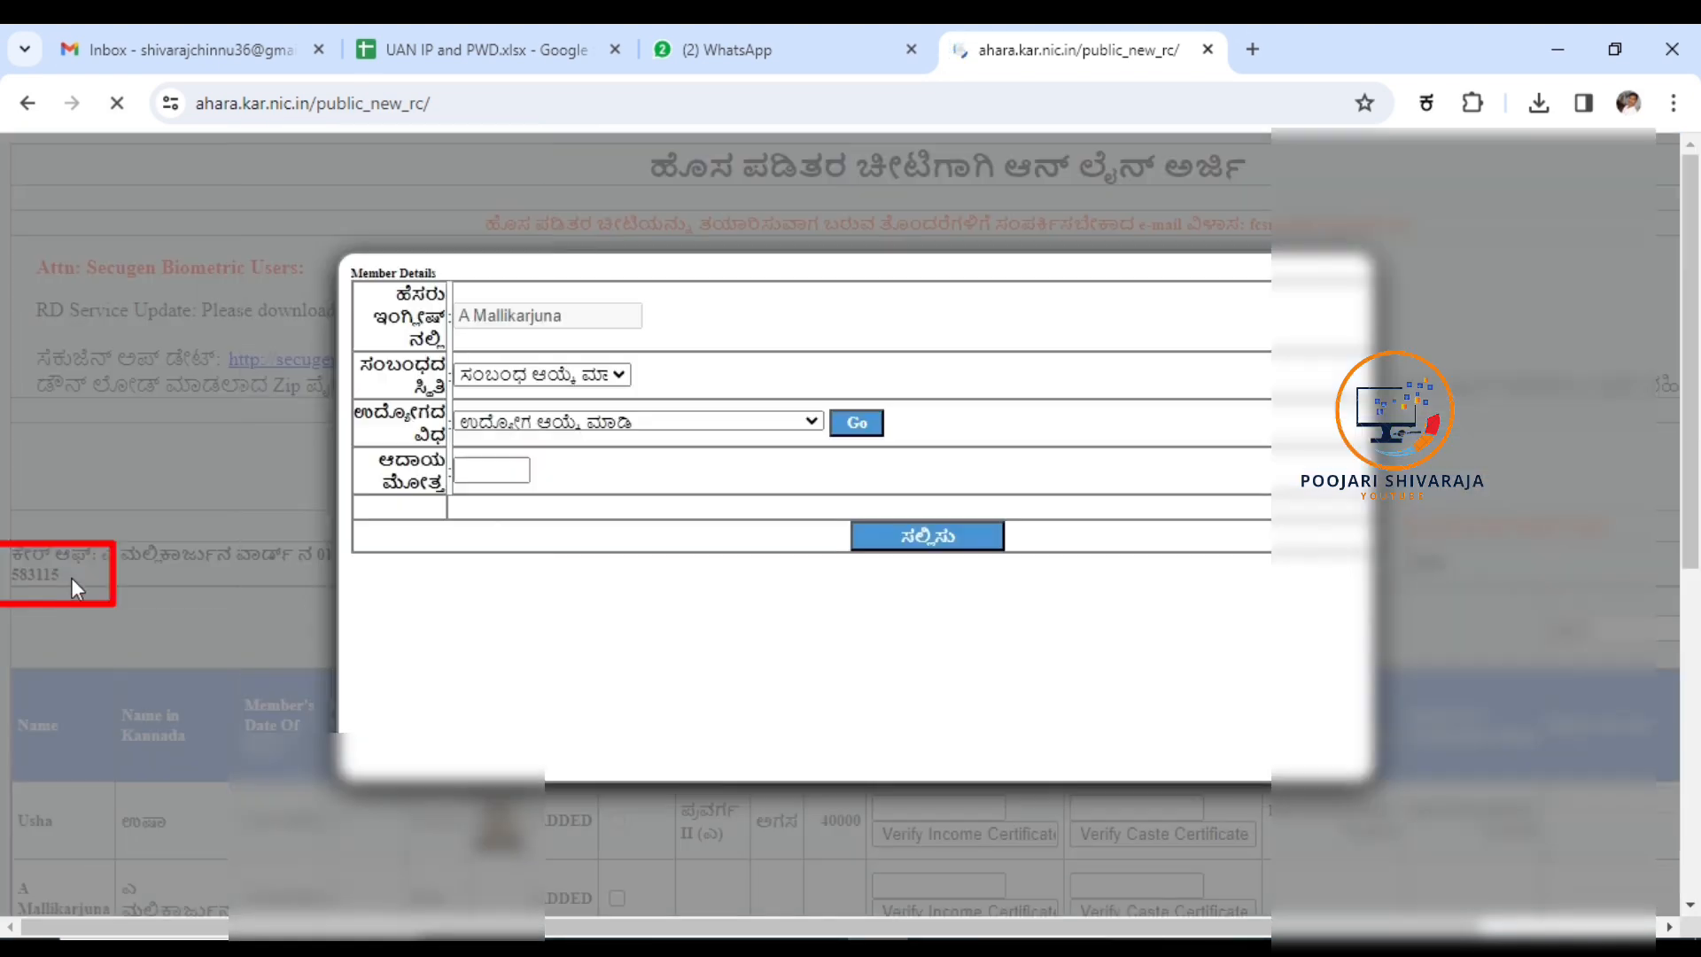
{"action": "left_click", "coordinate": [520, 380]}
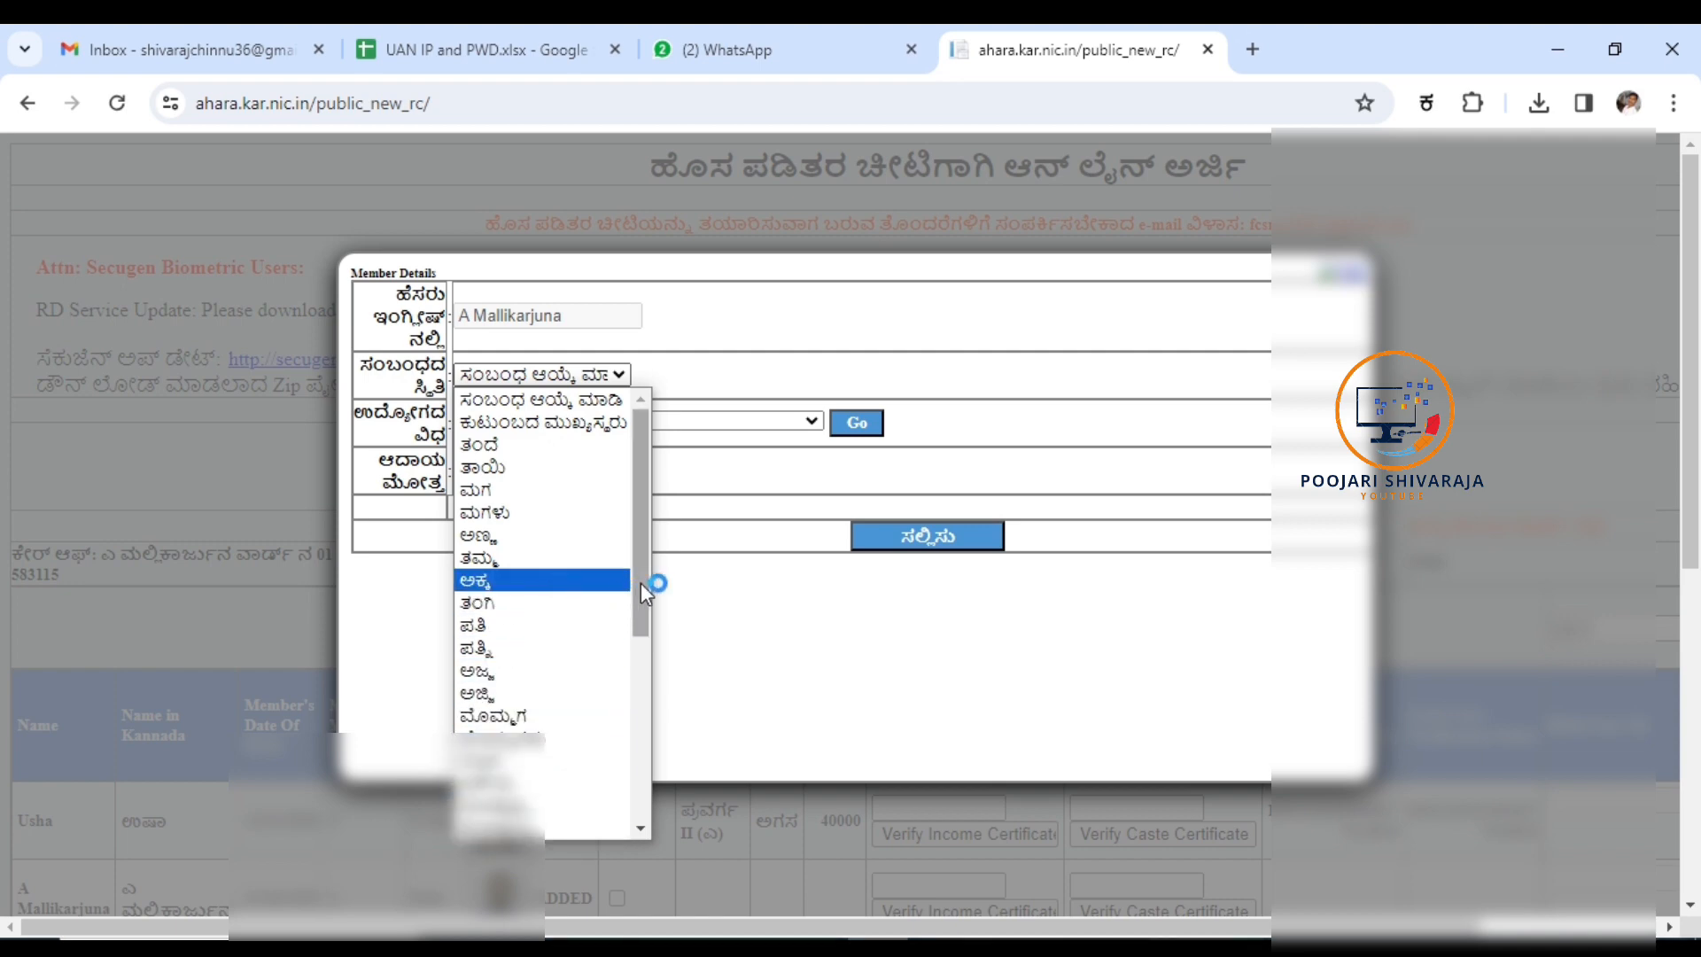
{"action": "mouse_move", "coordinate": [641, 583]}
{"action": "left_mouse_down"}
{"action": "mouse_move", "coordinate": [641, 784]}
{"action": "mouse_move", "coordinate": [625, 575]}
{"action": "left_mouse_up"}
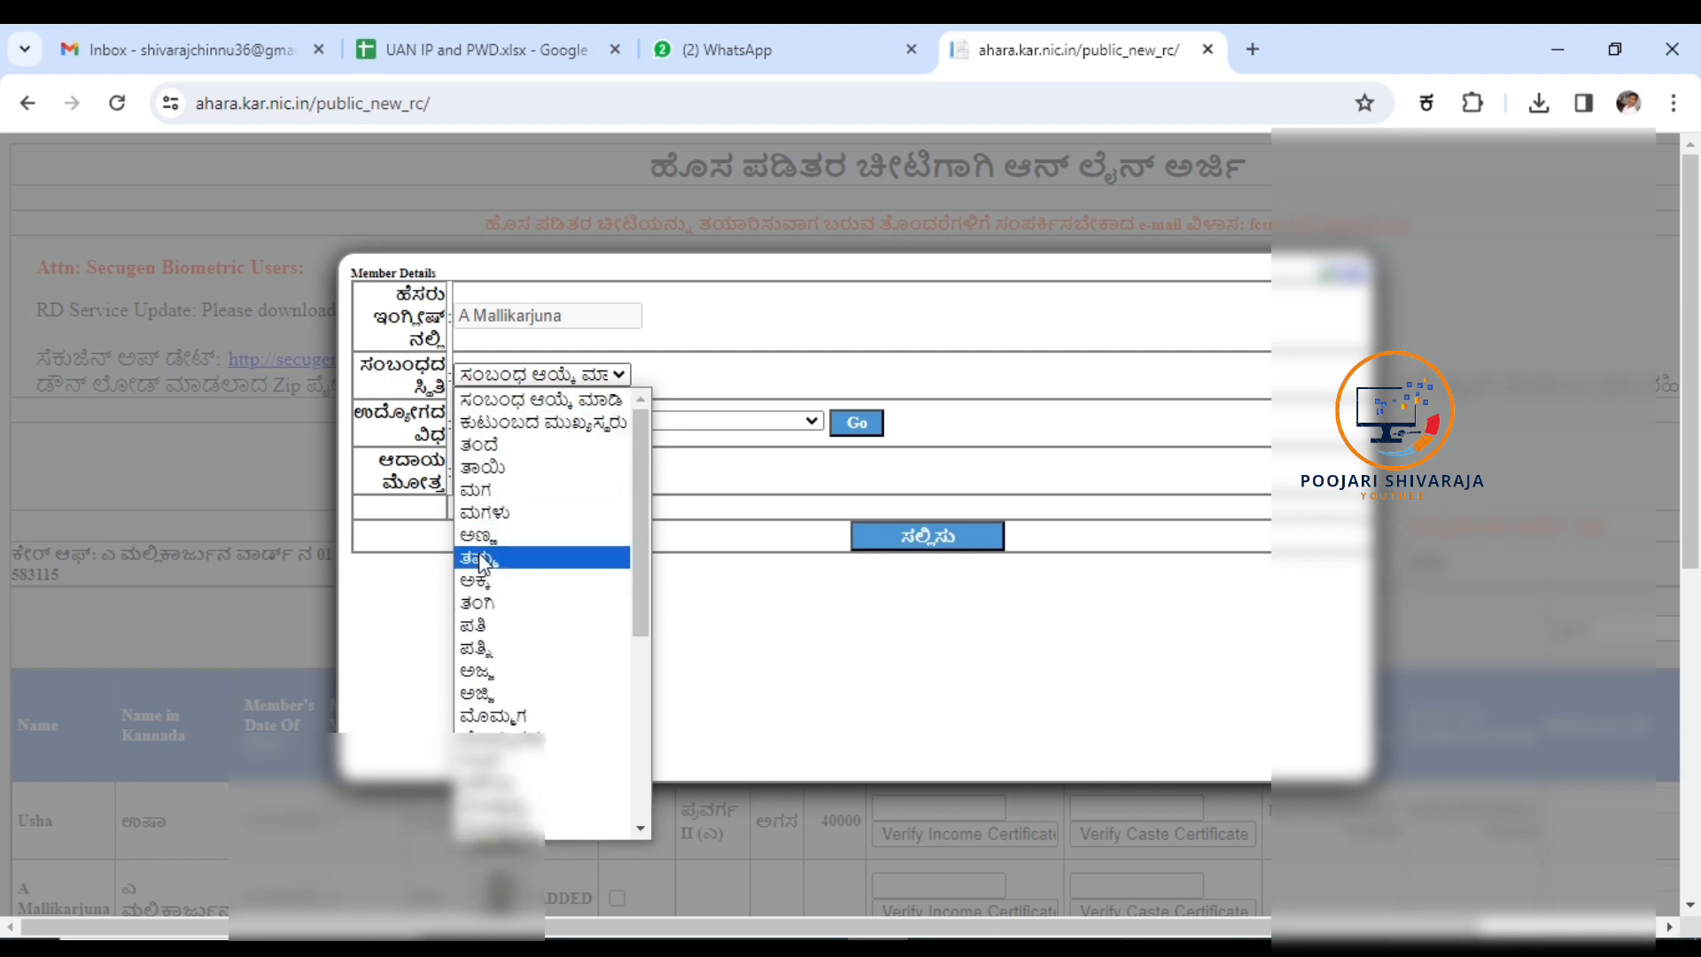
{"action": "left_click", "coordinate": [488, 625]}
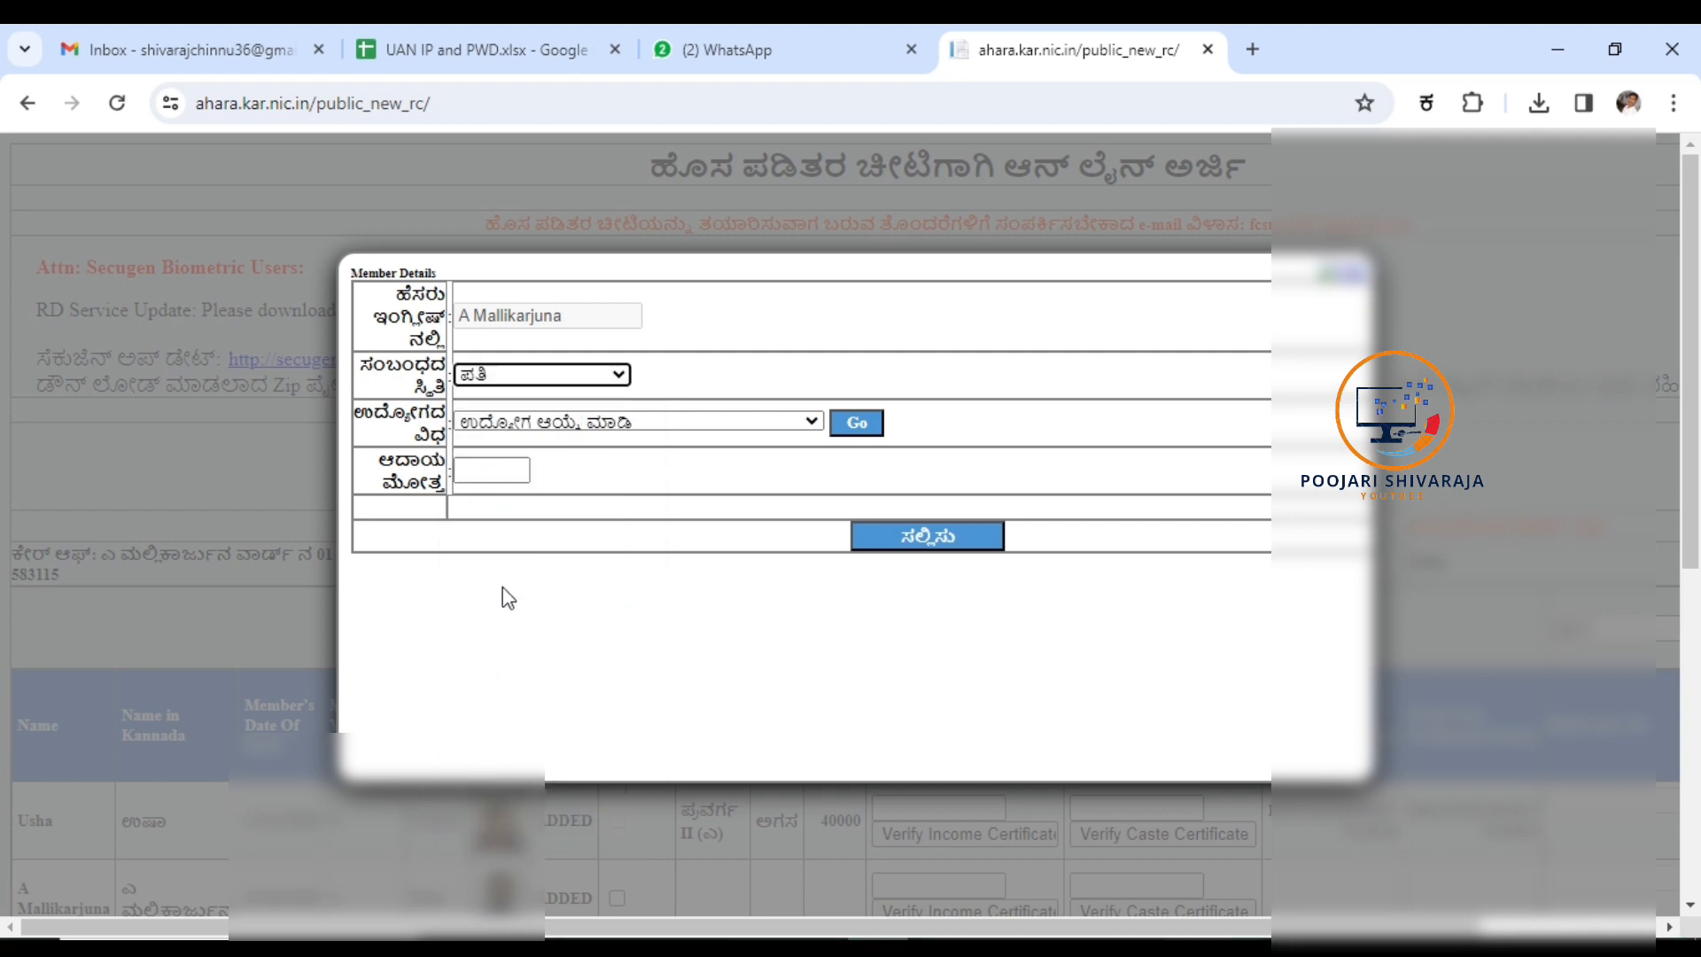
{"action": "left_click", "coordinate": [624, 423]}
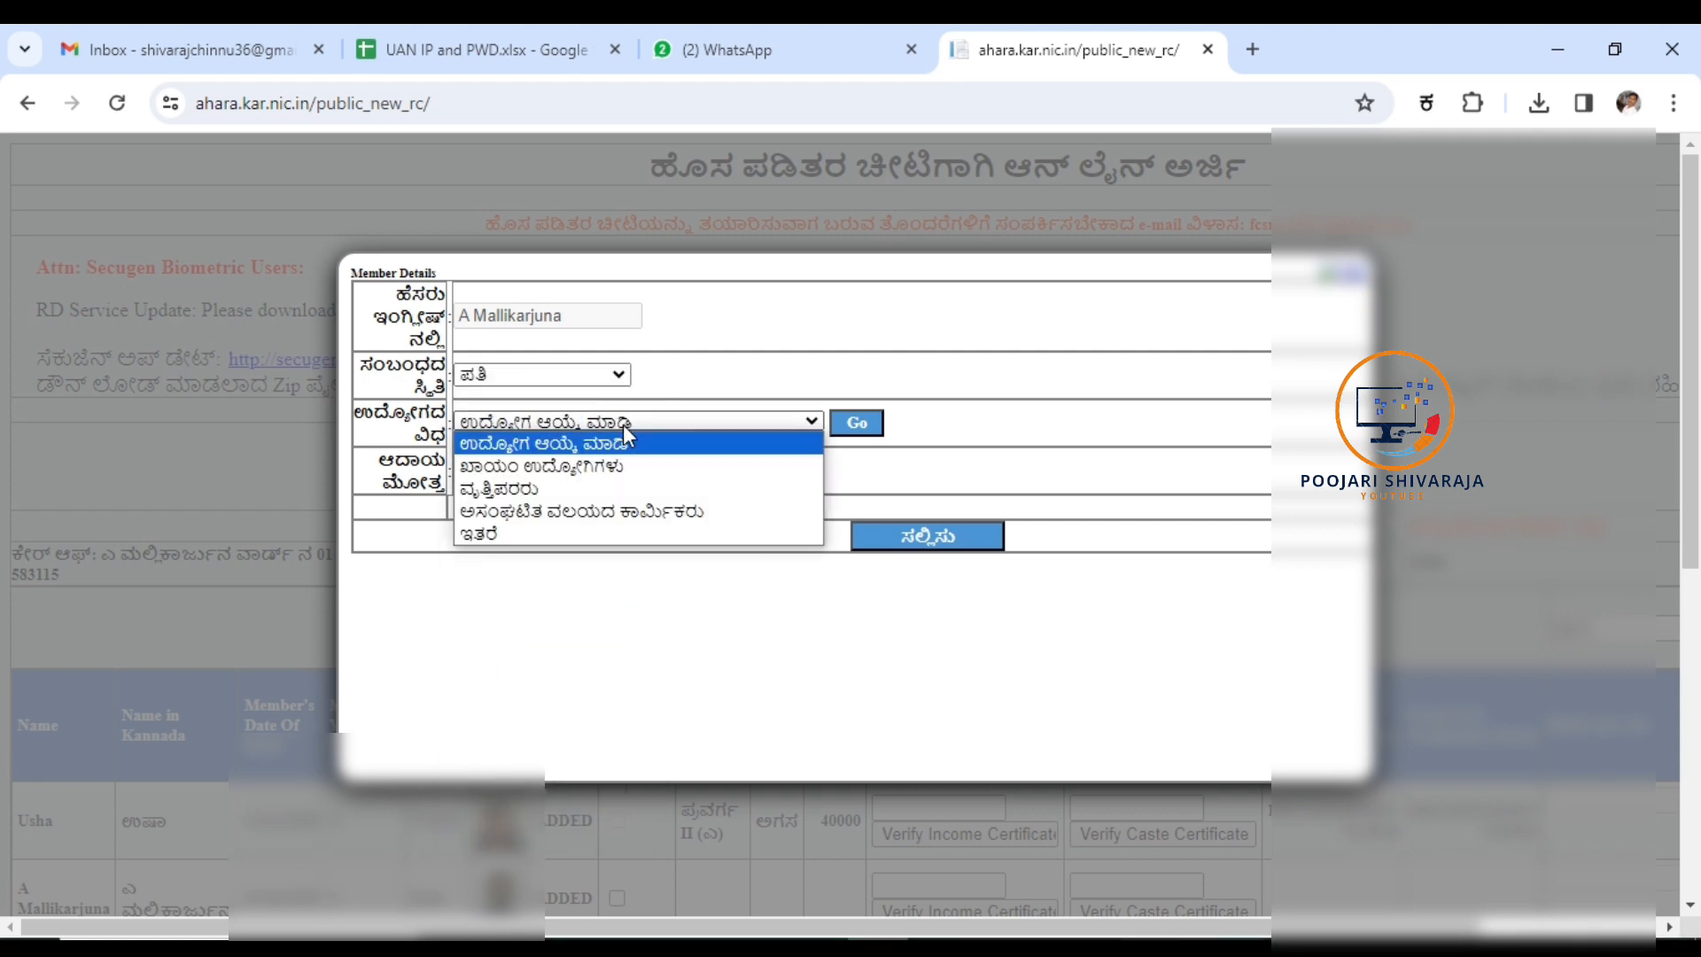
{"action": "left_click", "coordinate": [550, 535]}
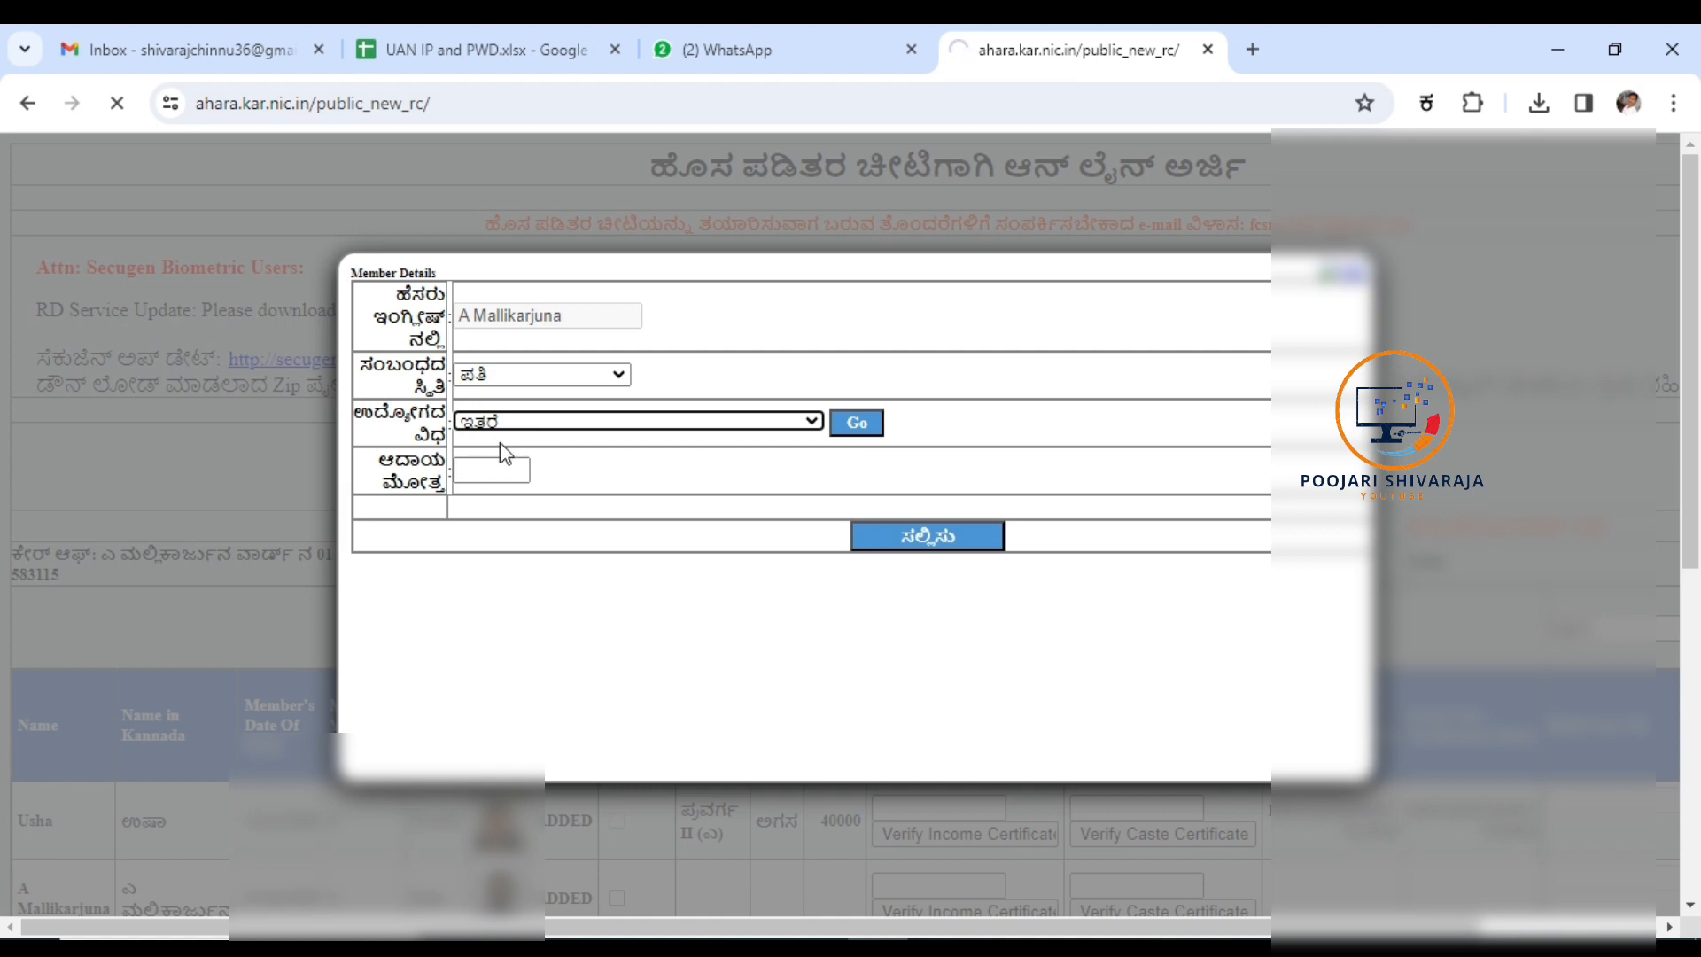
{"action": "left_click", "coordinate": [532, 461]}
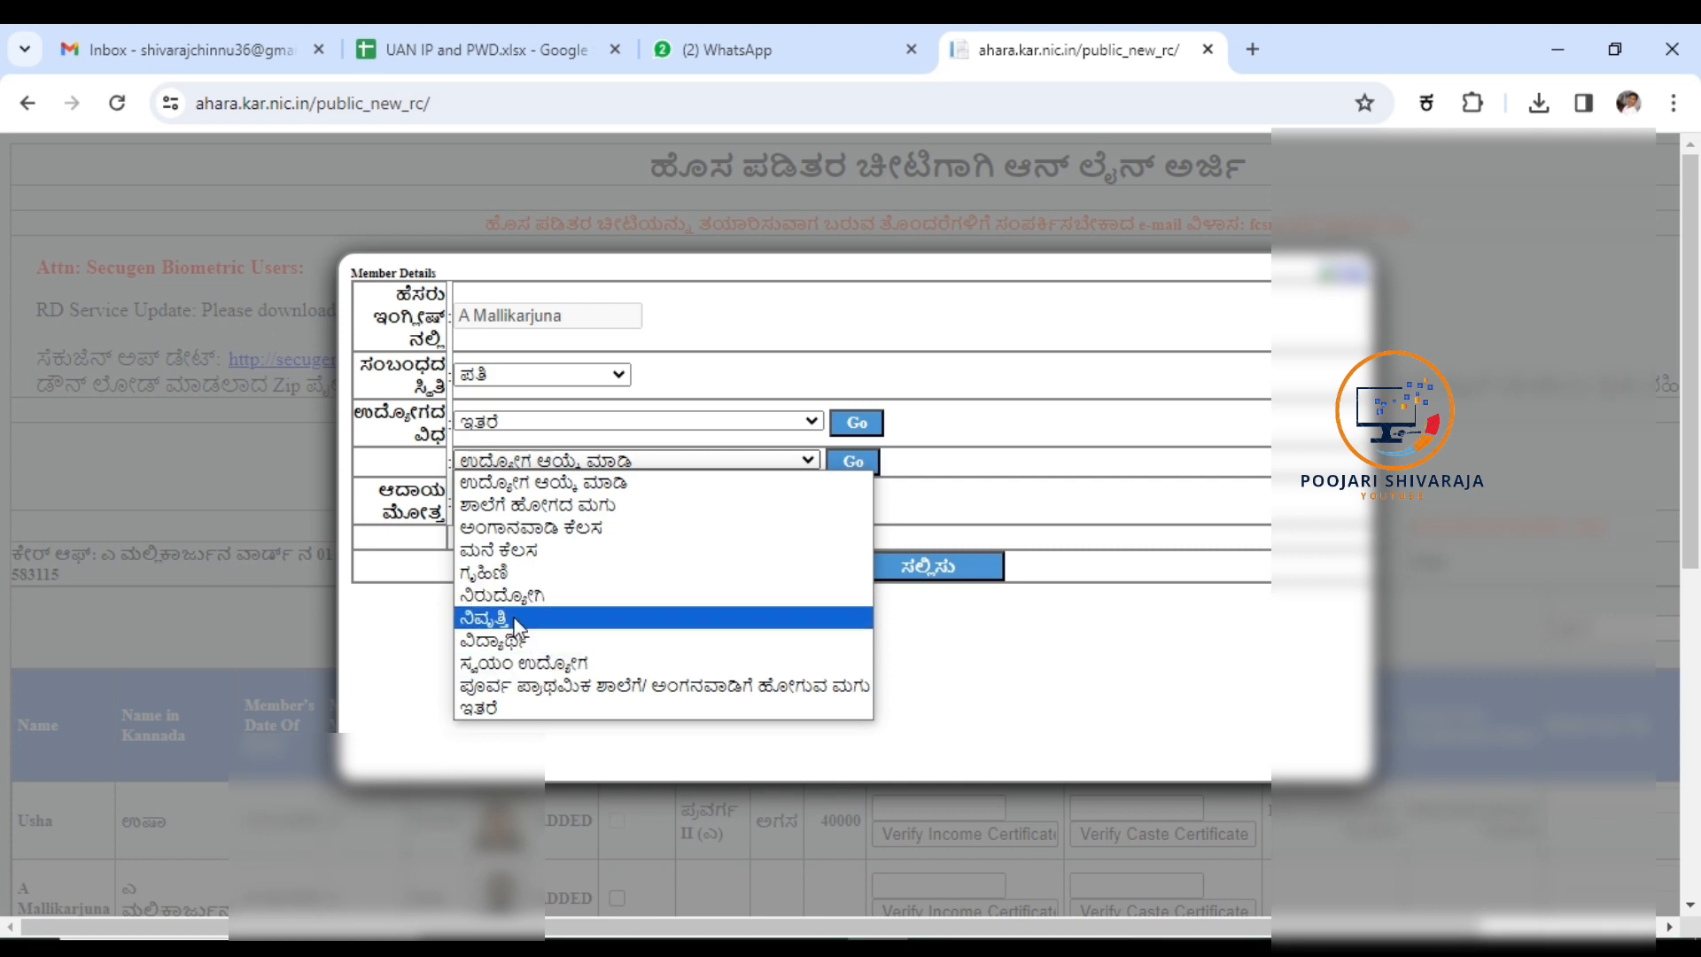
{"action": "left_click", "coordinate": [557, 601]}
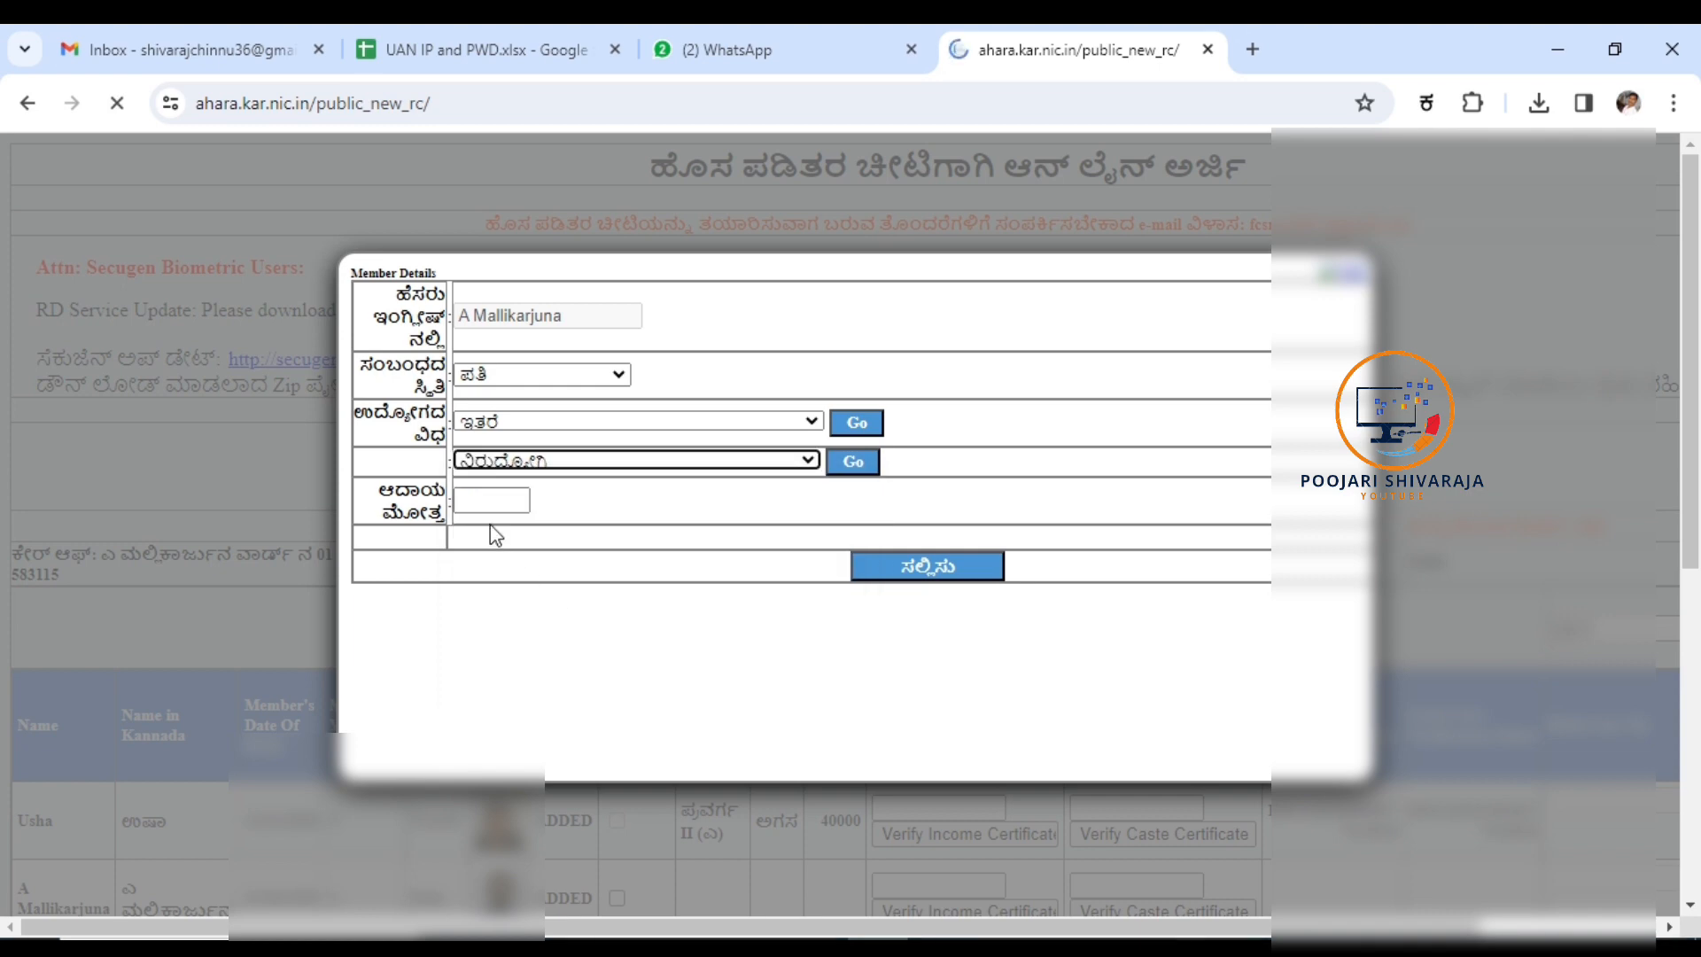
{"action": "left_click", "coordinate": [493, 494]}
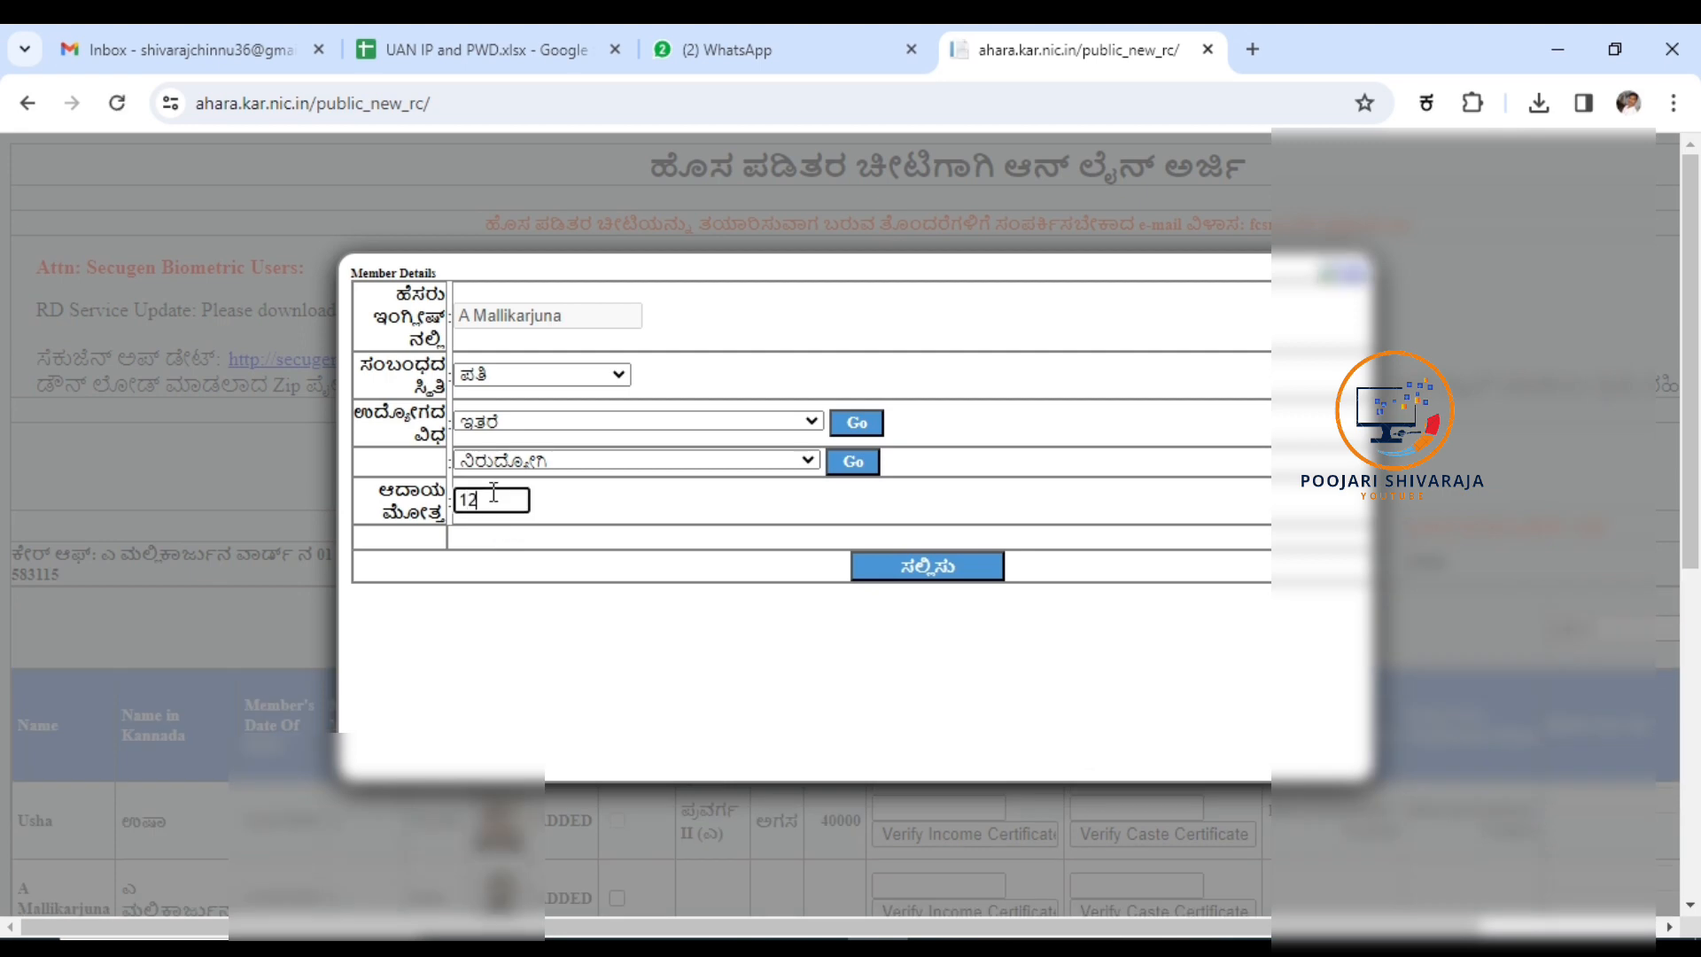
- Submit the husband's member details
{"action": "left_click", "coordinate": [925, 572]}
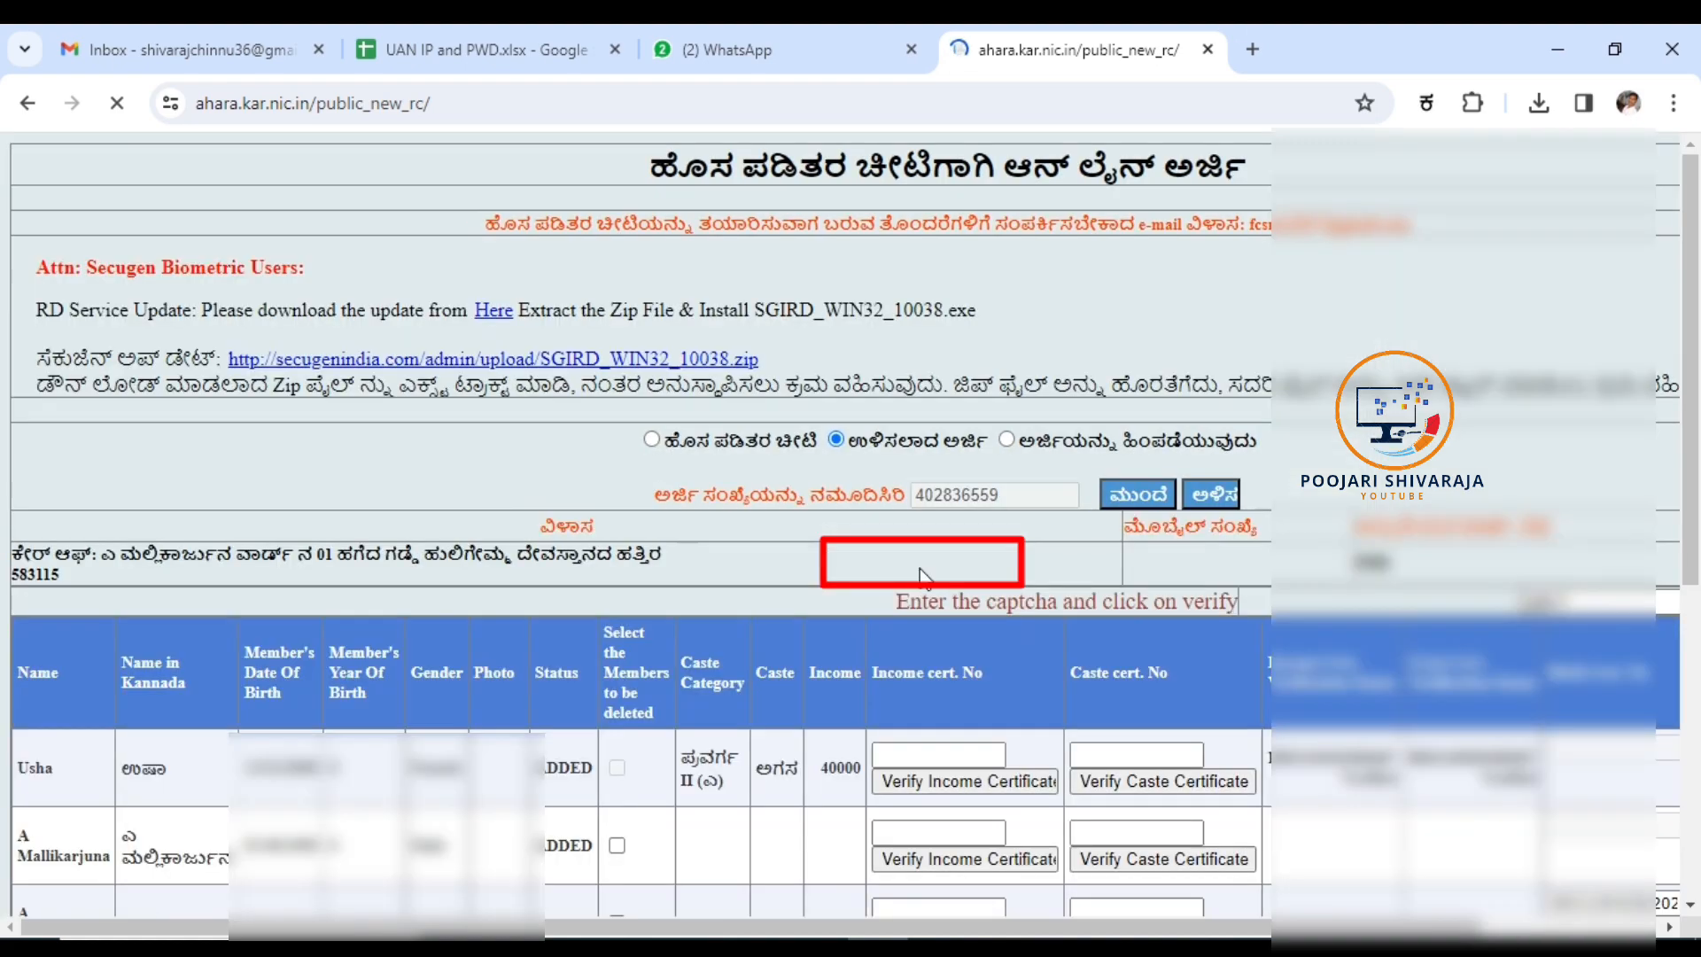
{"action": "scroll", "coordinate": [924, 578], "scroll_direction": "down", "scroll_amount": 6}
{"action": "scroll", "coordinate": [922, 583], "scroll_direction": "down", "scroll_amount": 1}
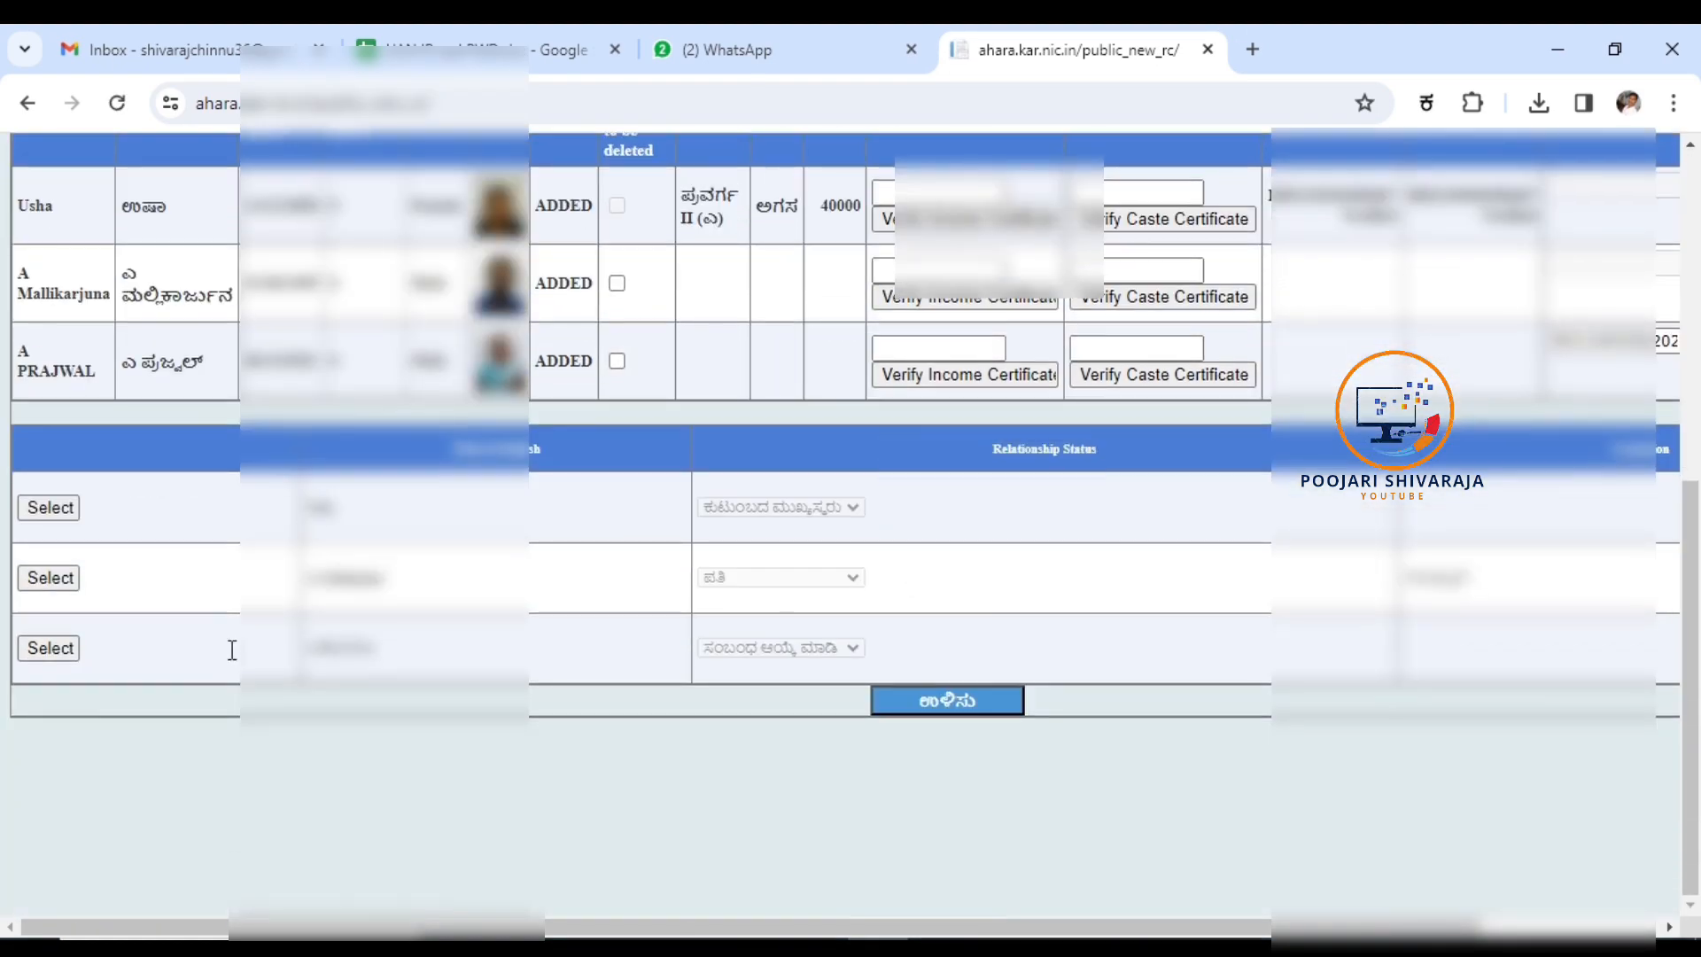
- Record the third member as son (ಮಗ), occupation ಇತರೆ / ಶಾಲೆಗೆ ಹೋಗದ ಮಗು, income 12000, and submit
{"action": "left_click", "coordinate": [49, 655]}
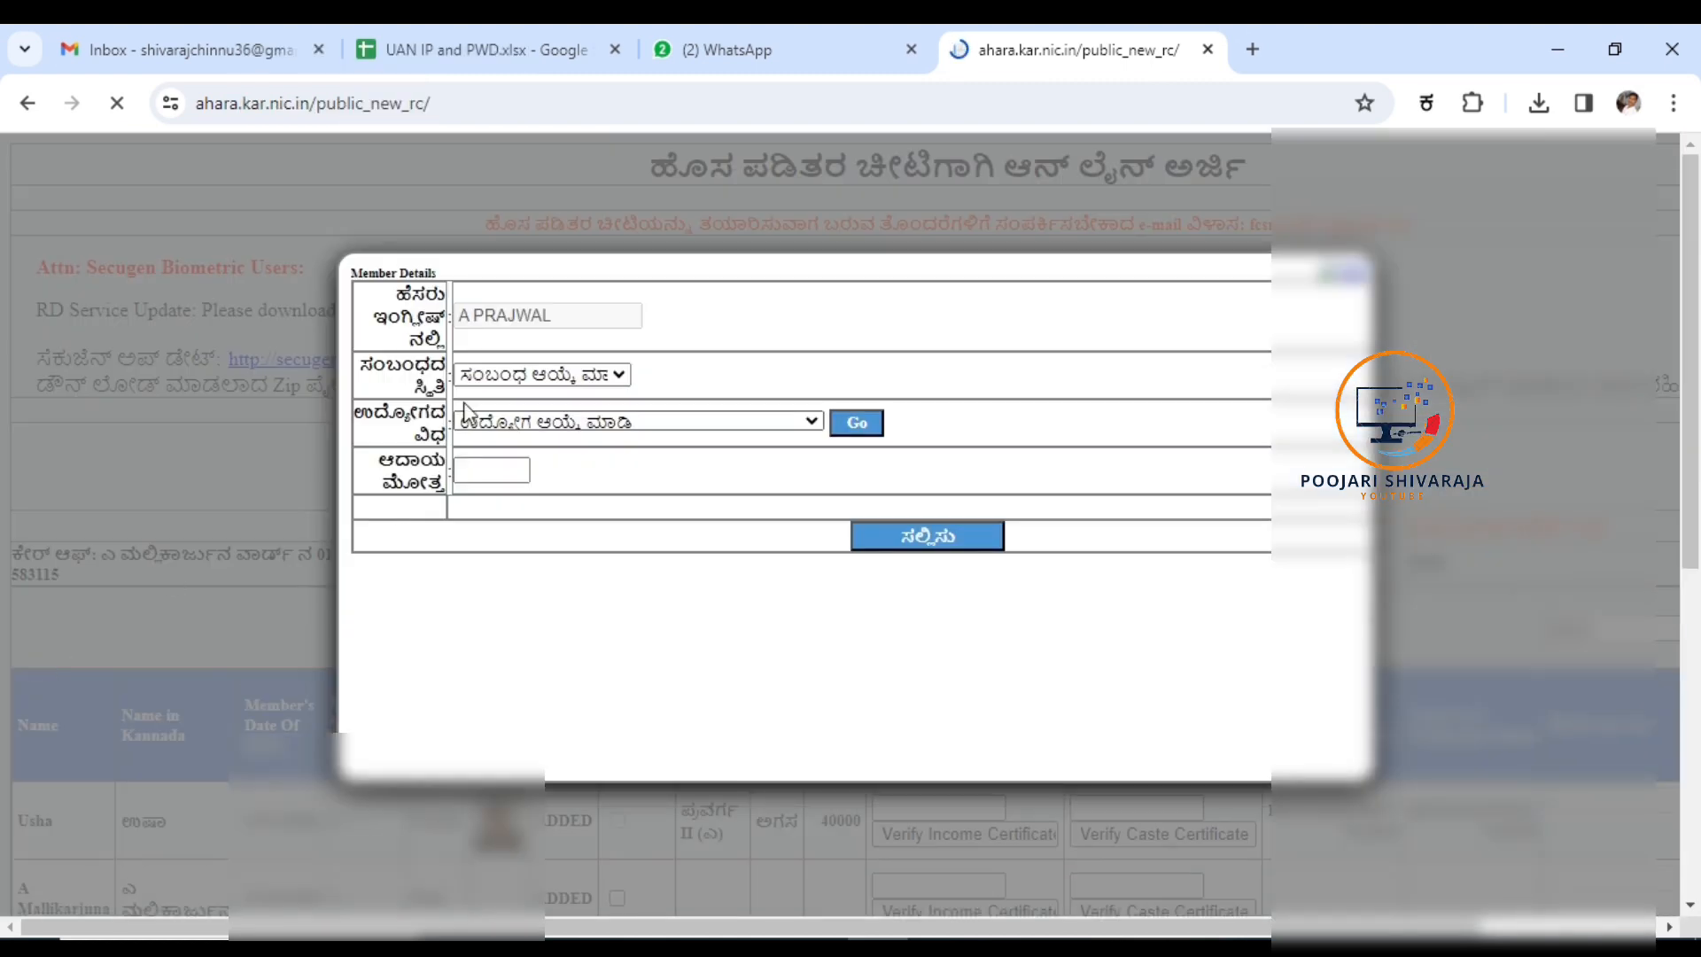
{"action": "left_click", "coordinate": [502, 379]}
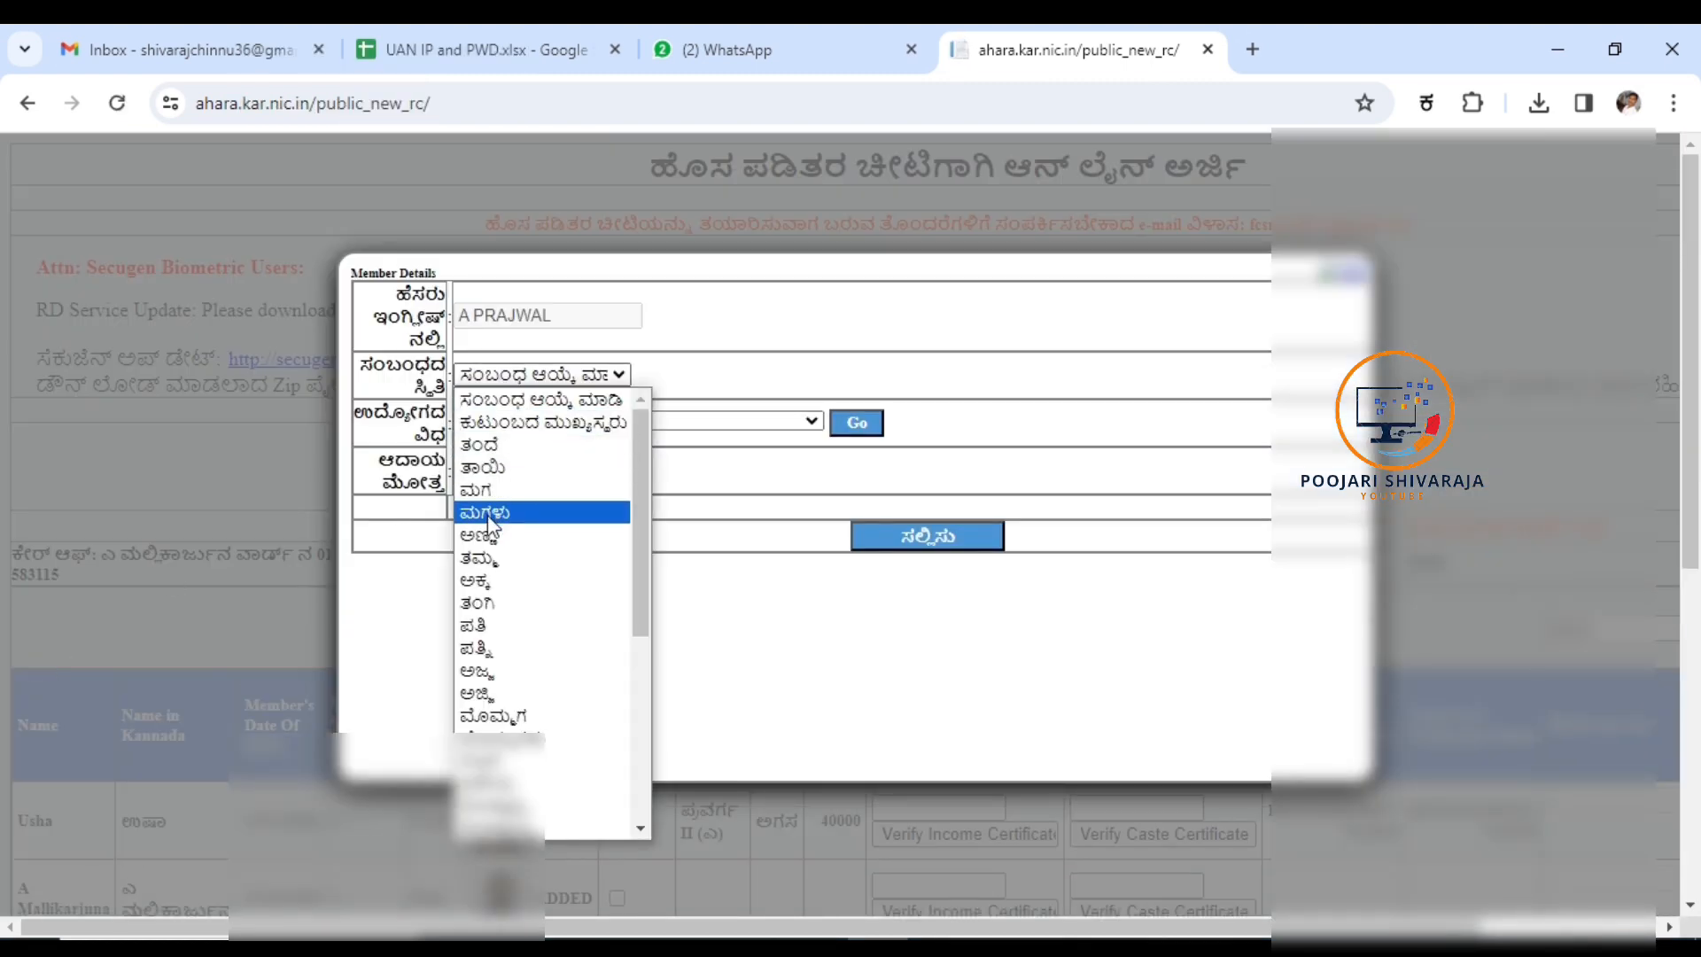
{"action": "left_click", "coordinate": [498, 490]}
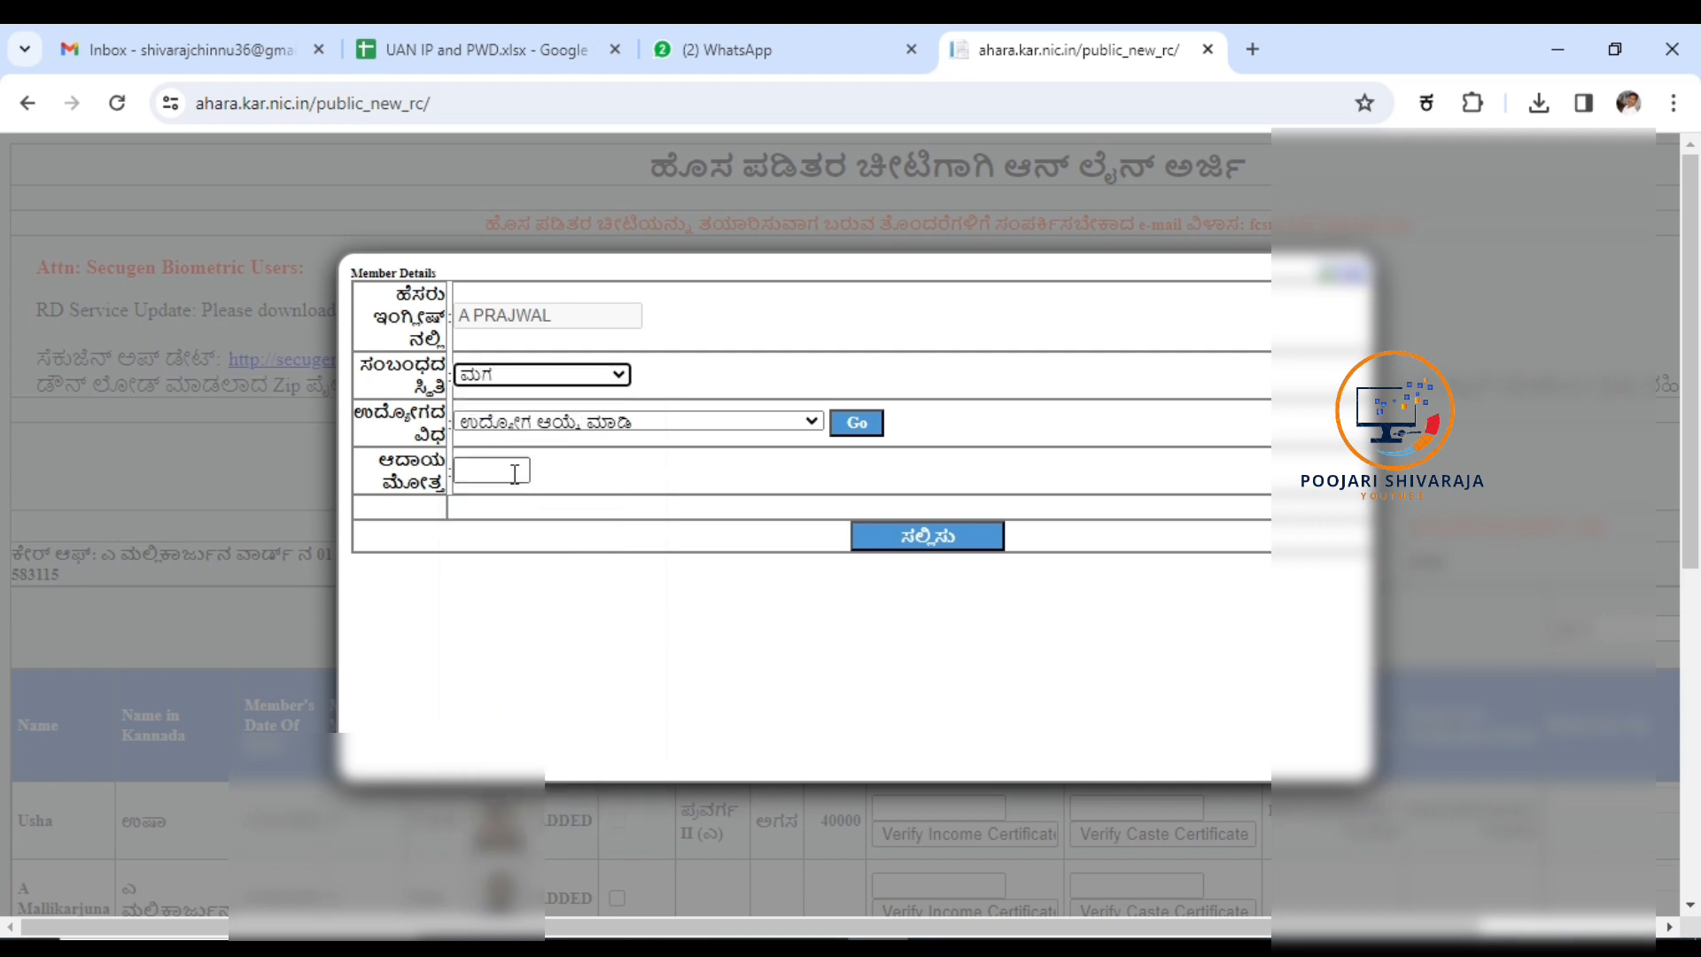
{"action": "left_click", "coordinate": [615, 418]}
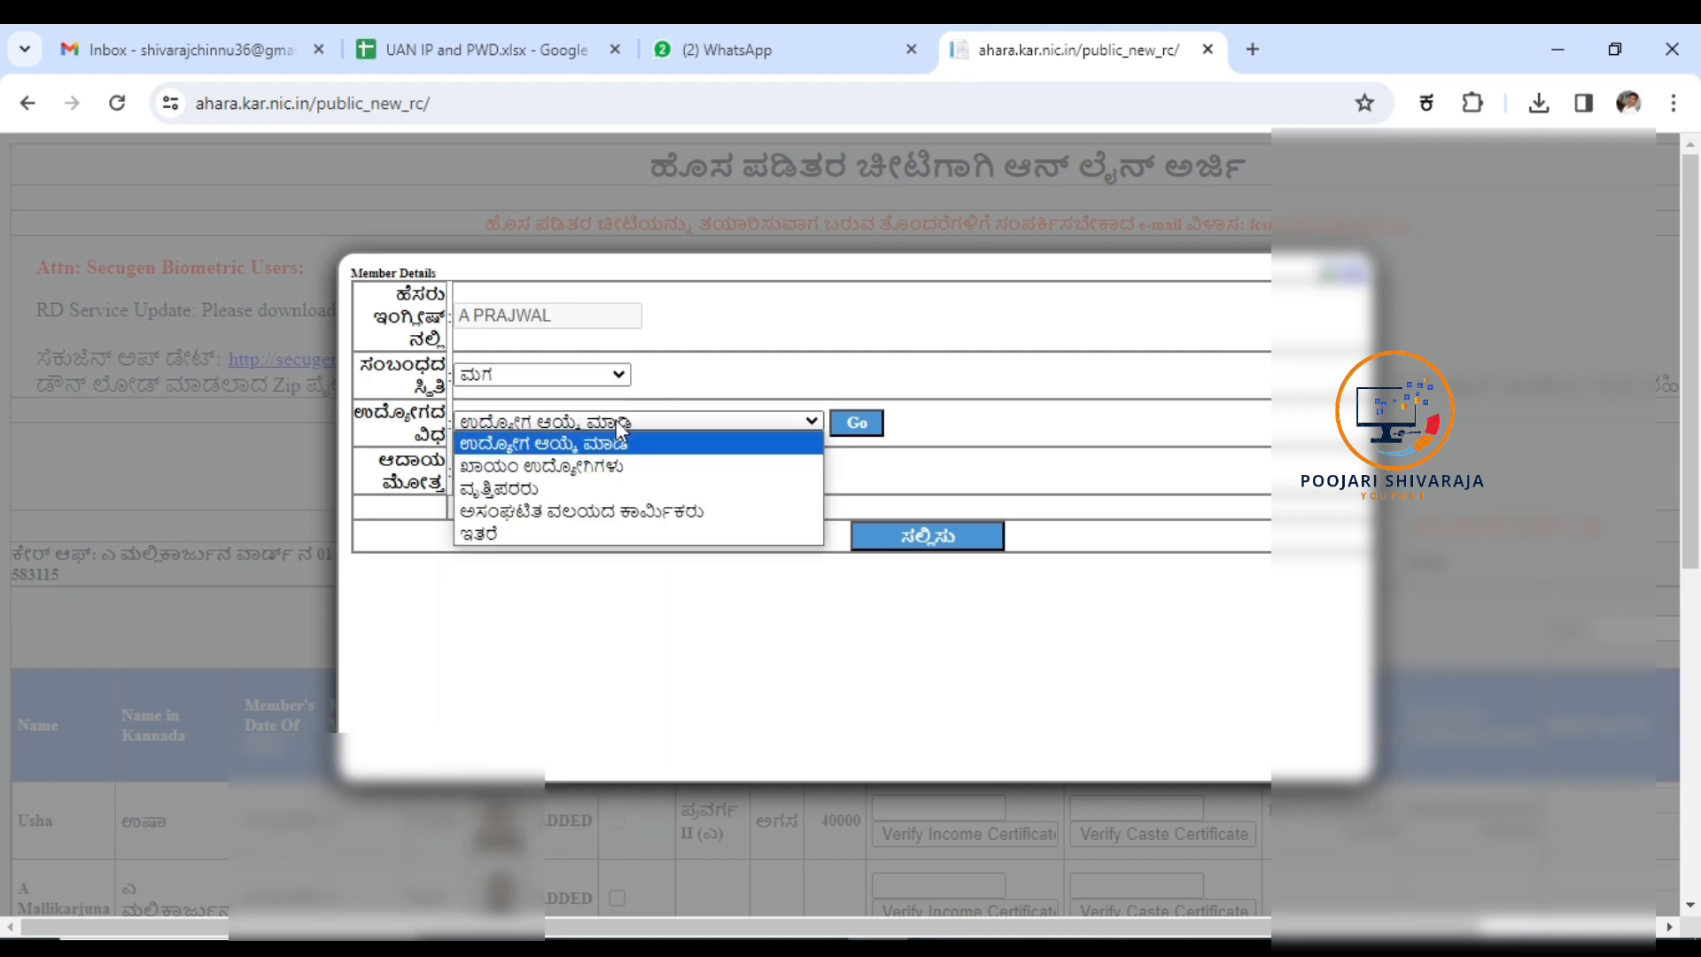
{"action": "left_click", "coordinate": [482, 532]}
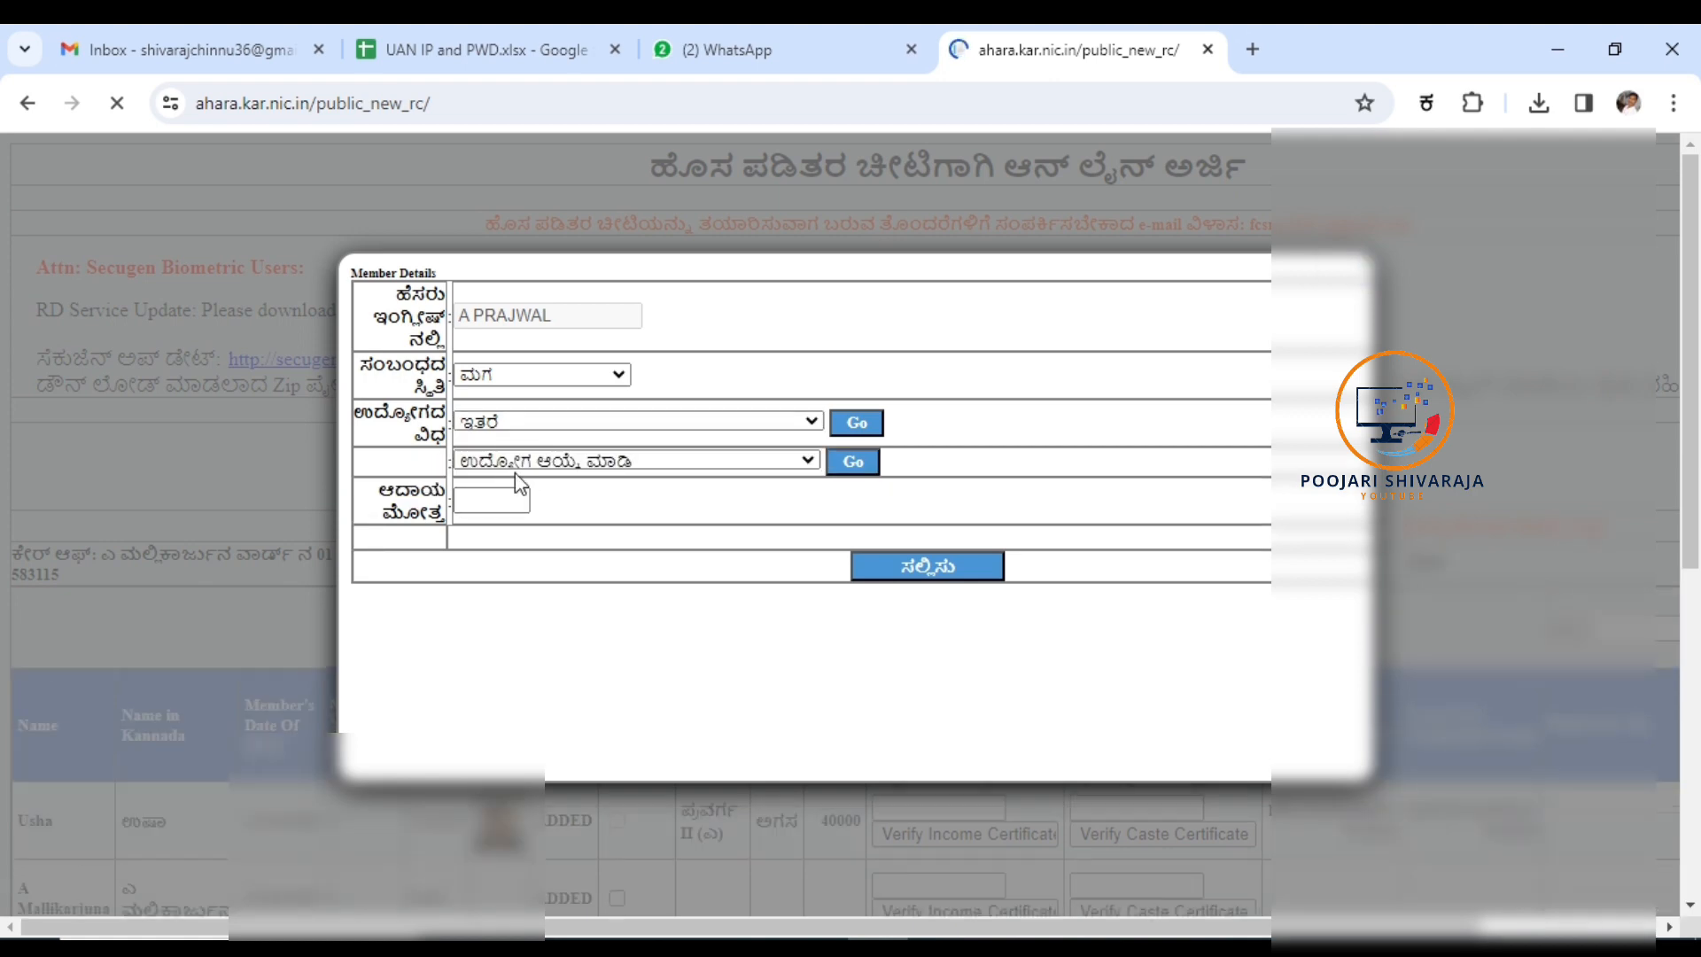
{"action": "left_click", "coordinate": [521, 462]}
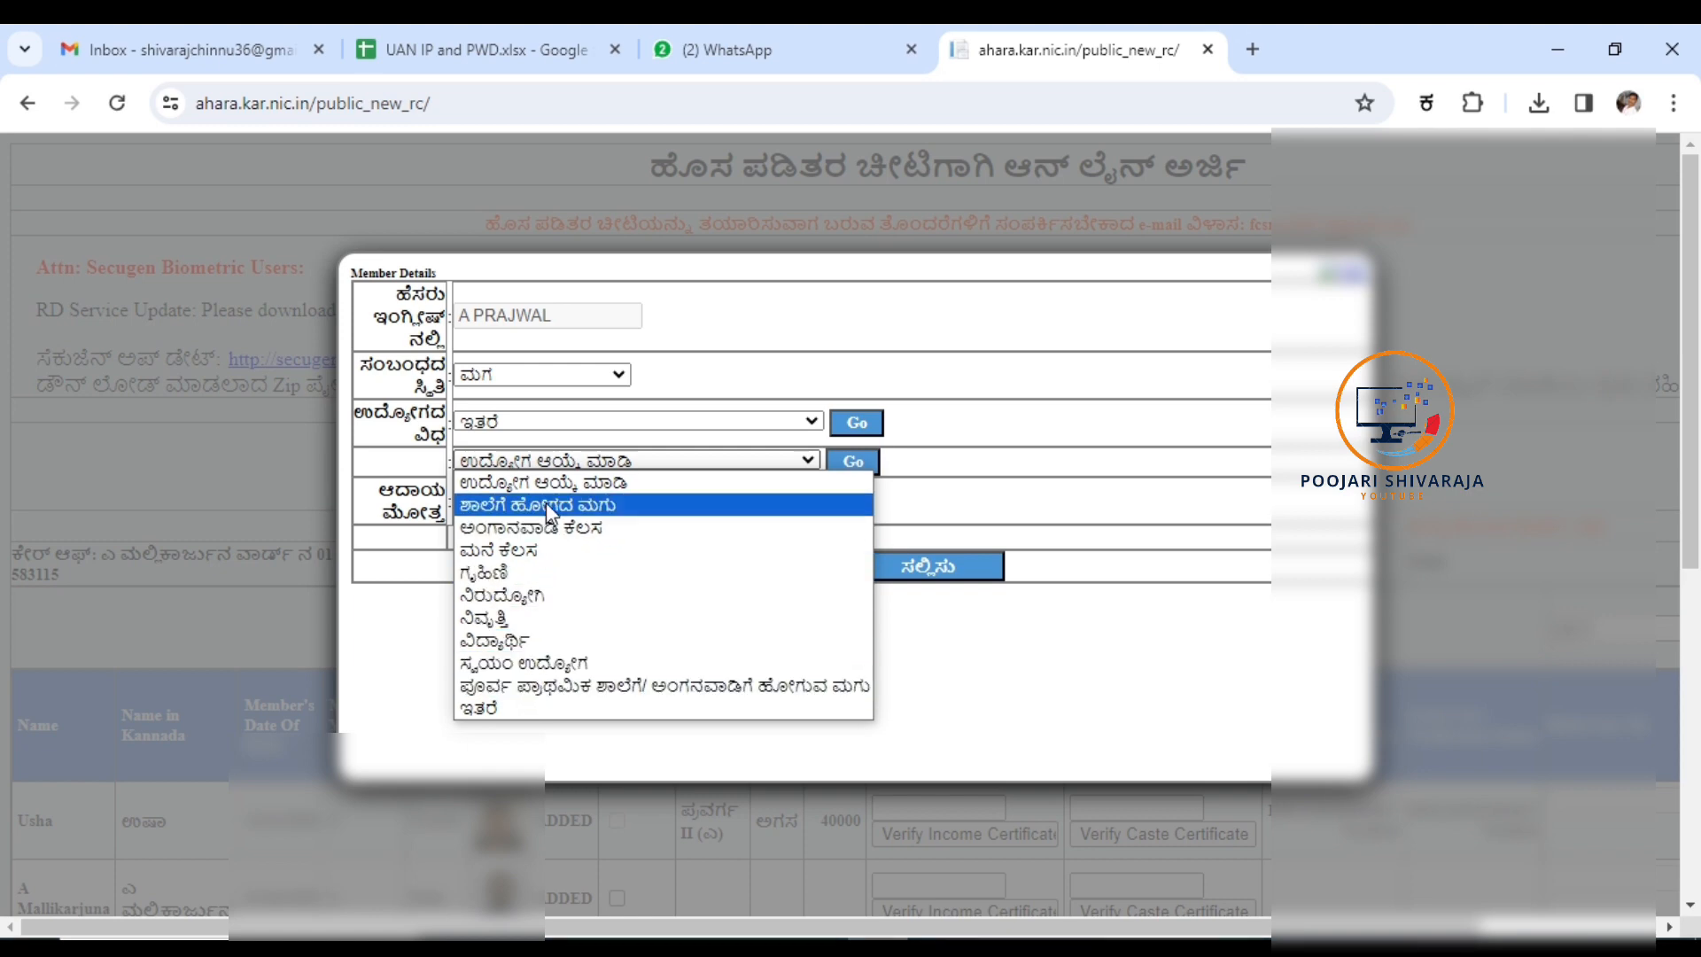
{"action": "left_click", "coordinate": [598, 505]}
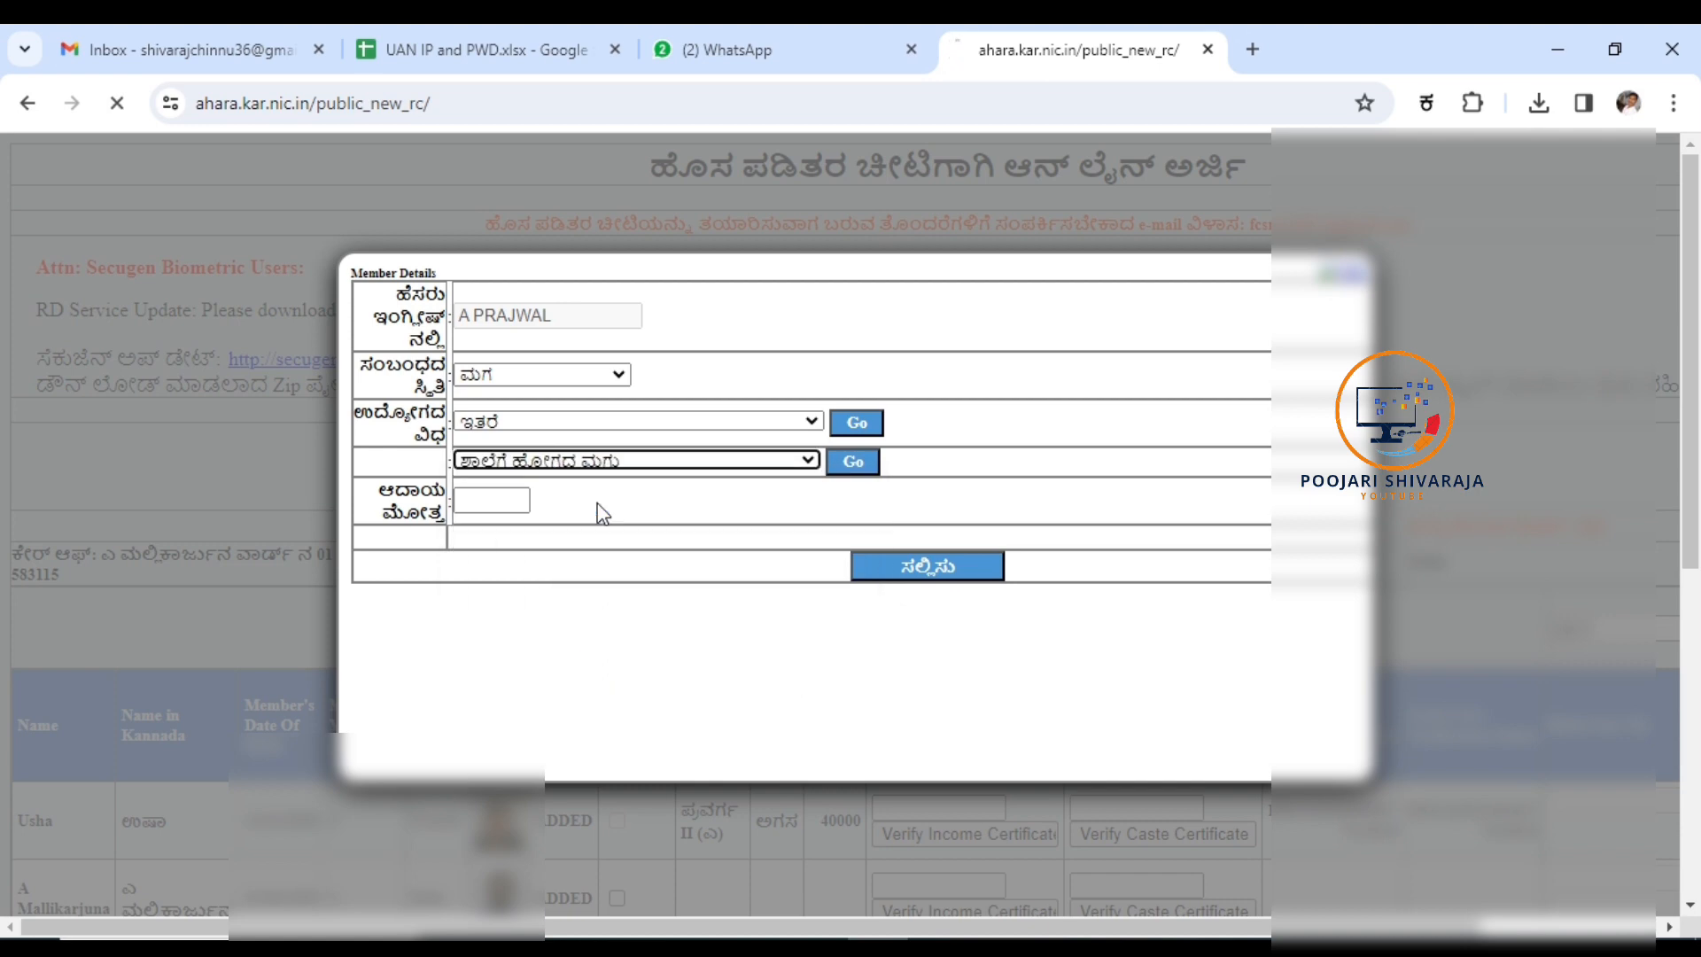
{"action": "left_click", "coordinate": [489, 507]}
{"action": "type", "text": "12000"}
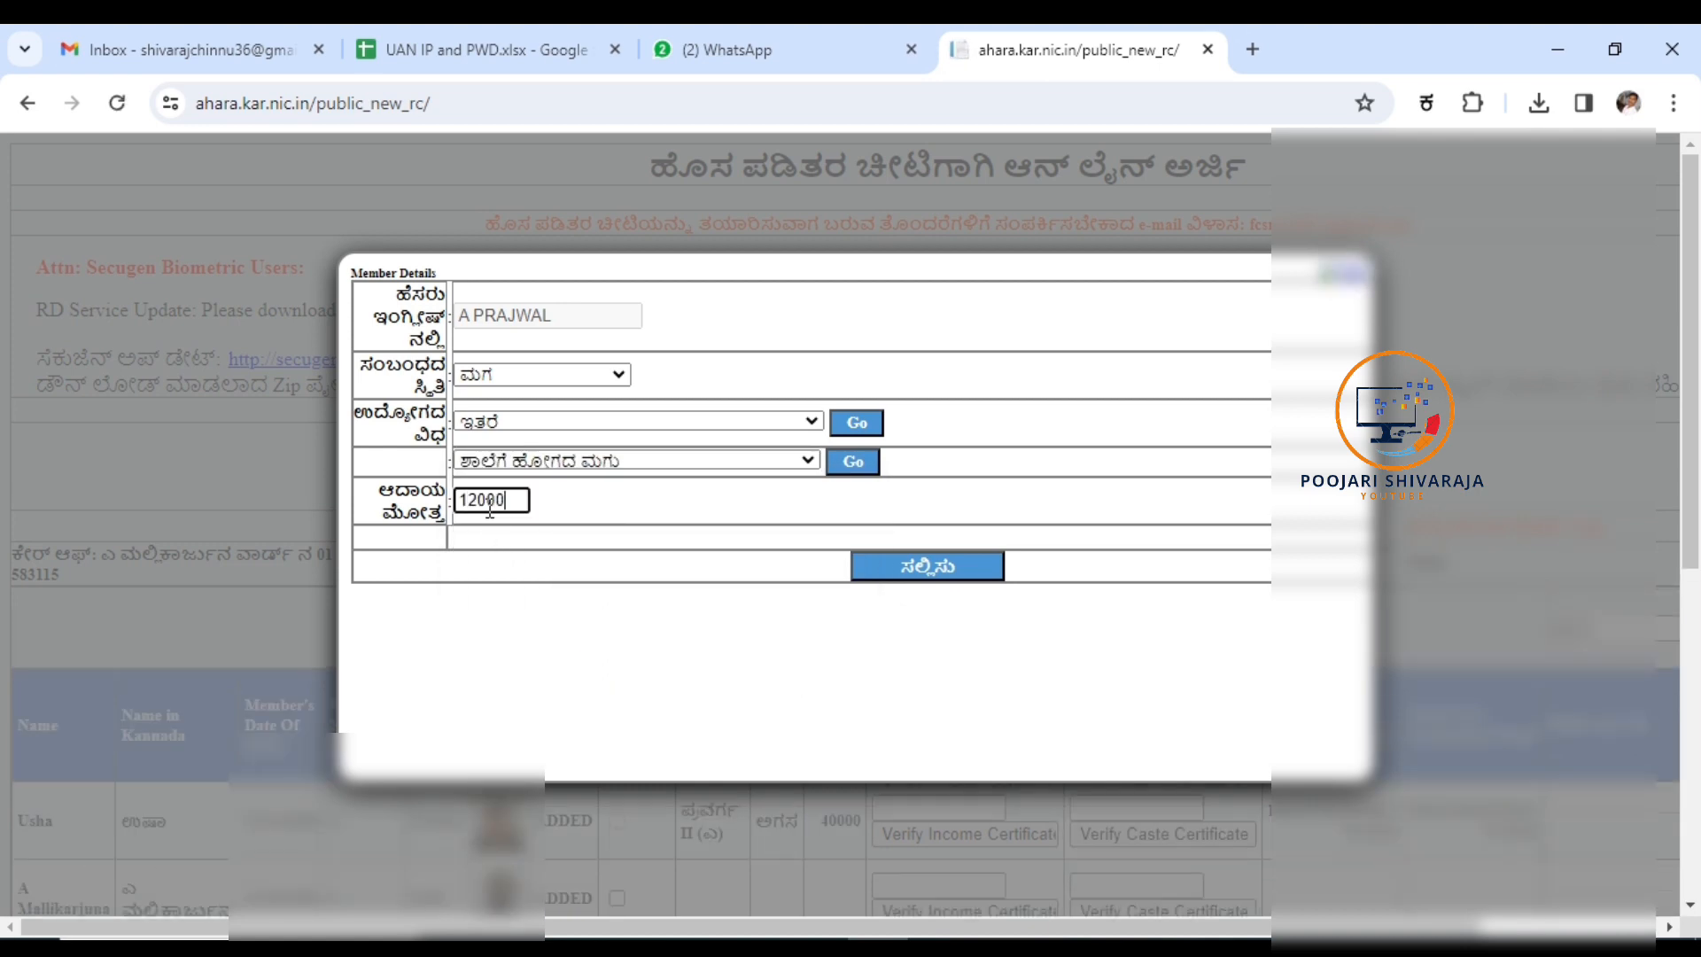
{"action": "left_click", "coordinate": [928, 566]}
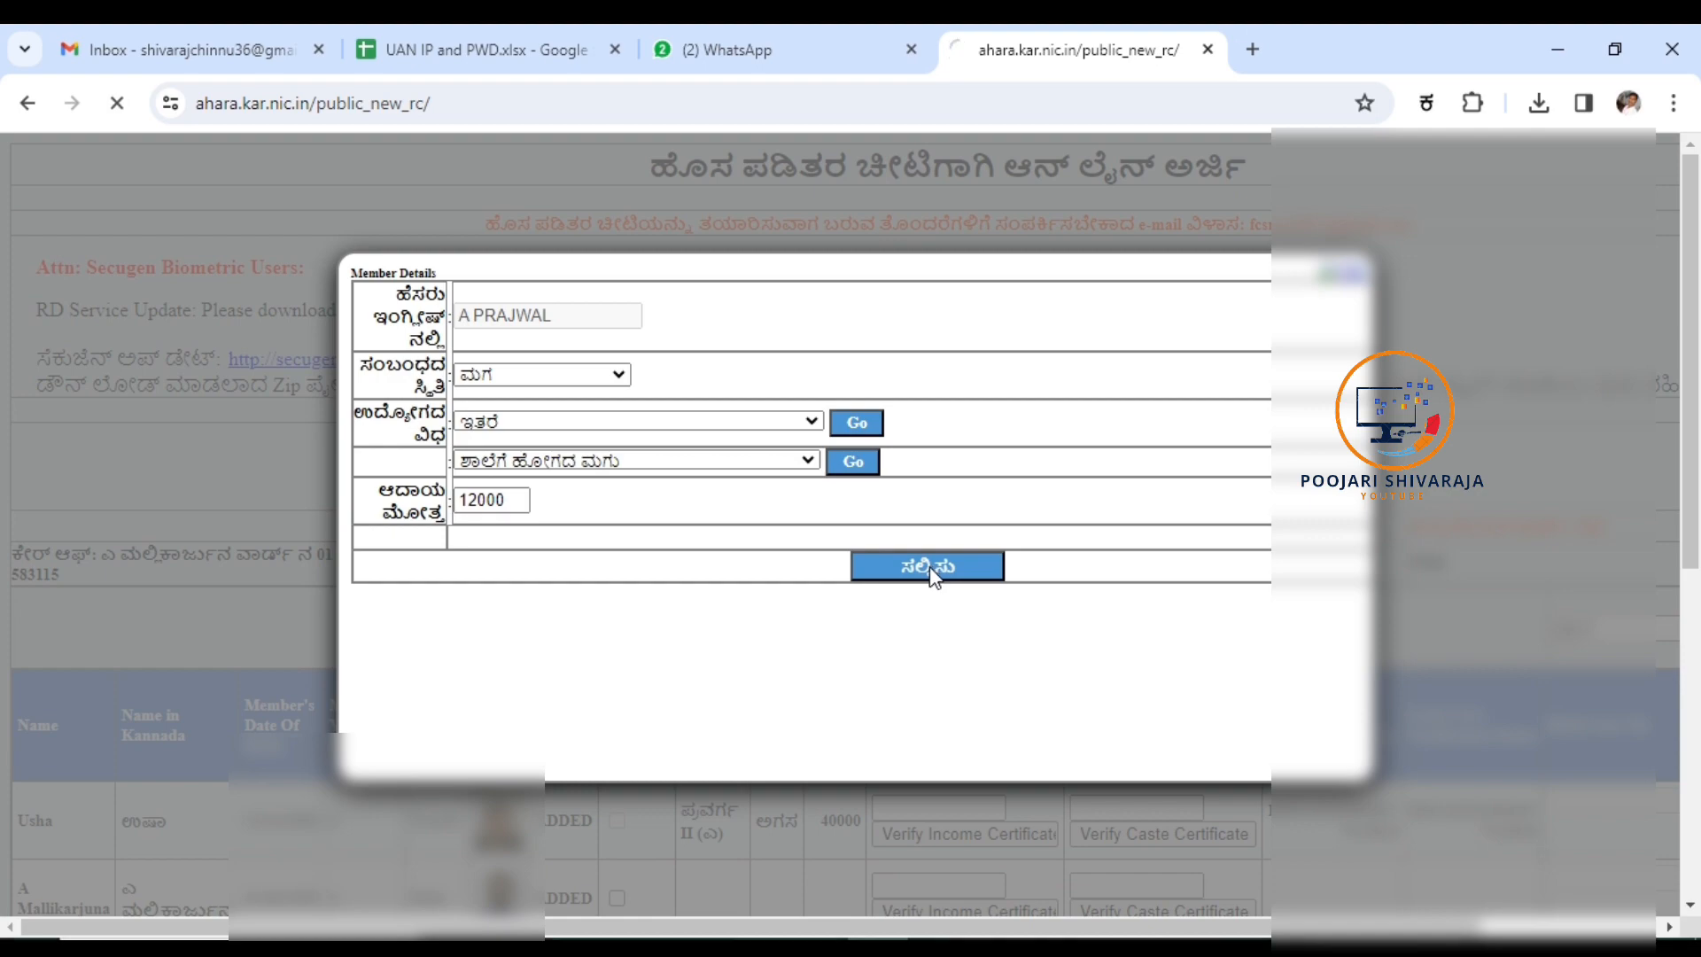
{"action": "scroll", "coordinate": [885, 581], "scroll_direction": "down", "scroll_amount": 7}
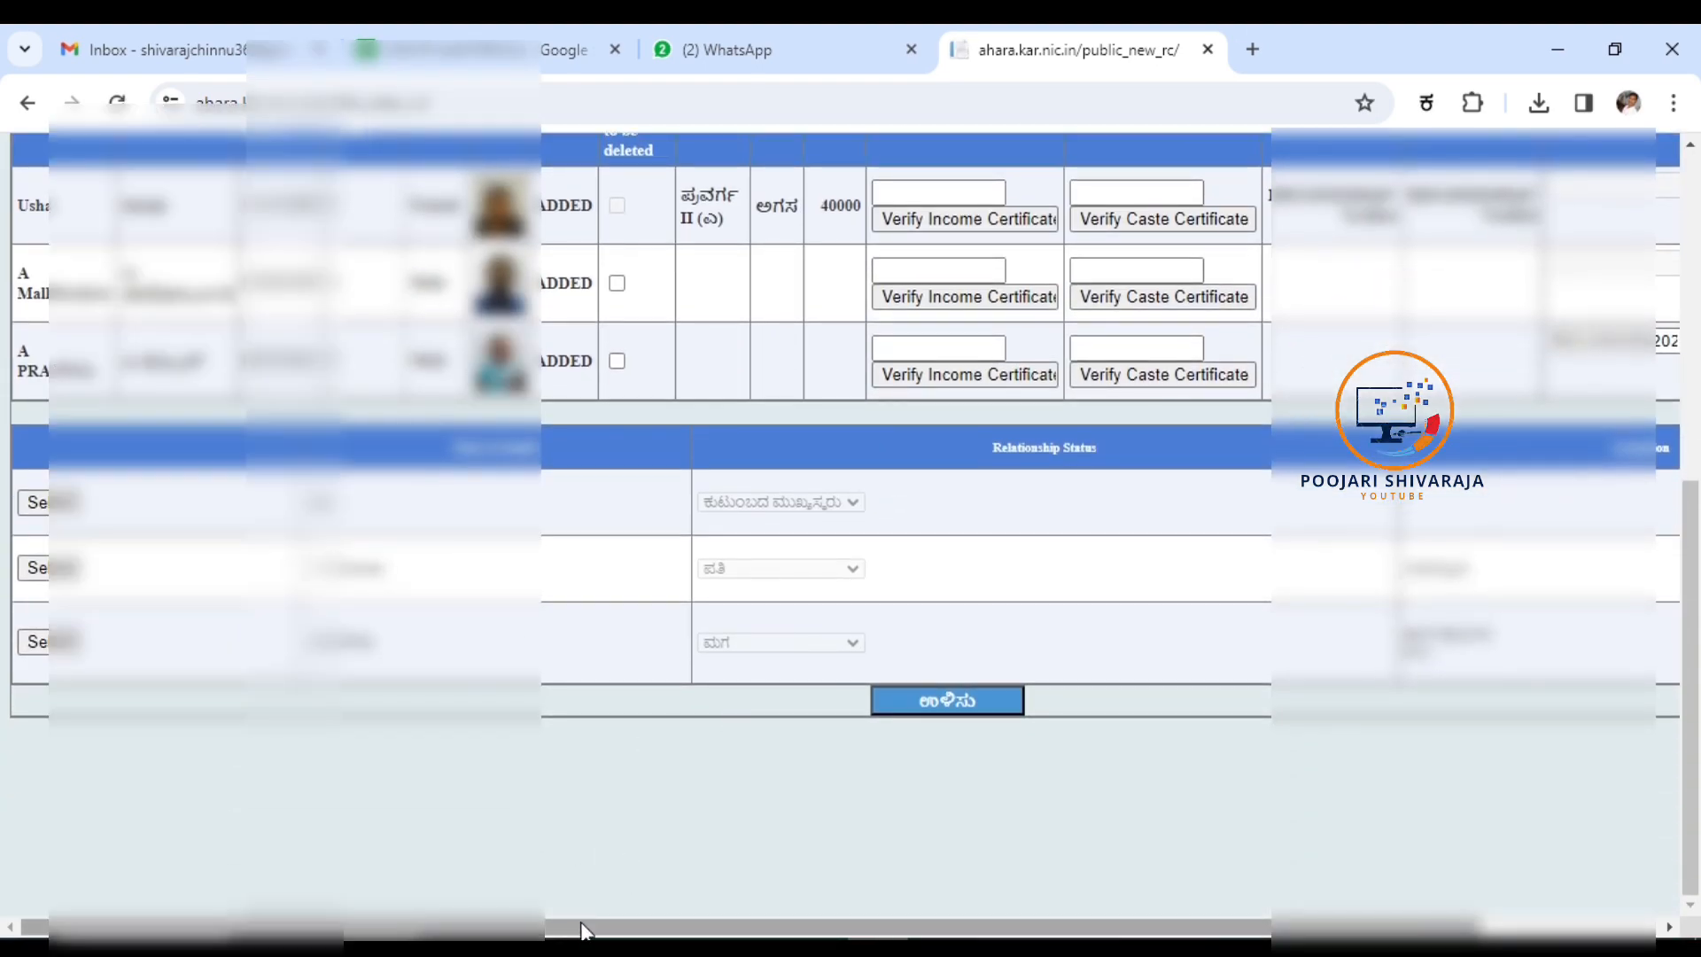
{"action": "left_click_drag", "start_coordinate": [592, 926], "coordinate": [674, 925]}
- Try saving the application and dismiss the warning that every member needs an occupation
{"action": "left_click", "coordinate": [707, 705]}
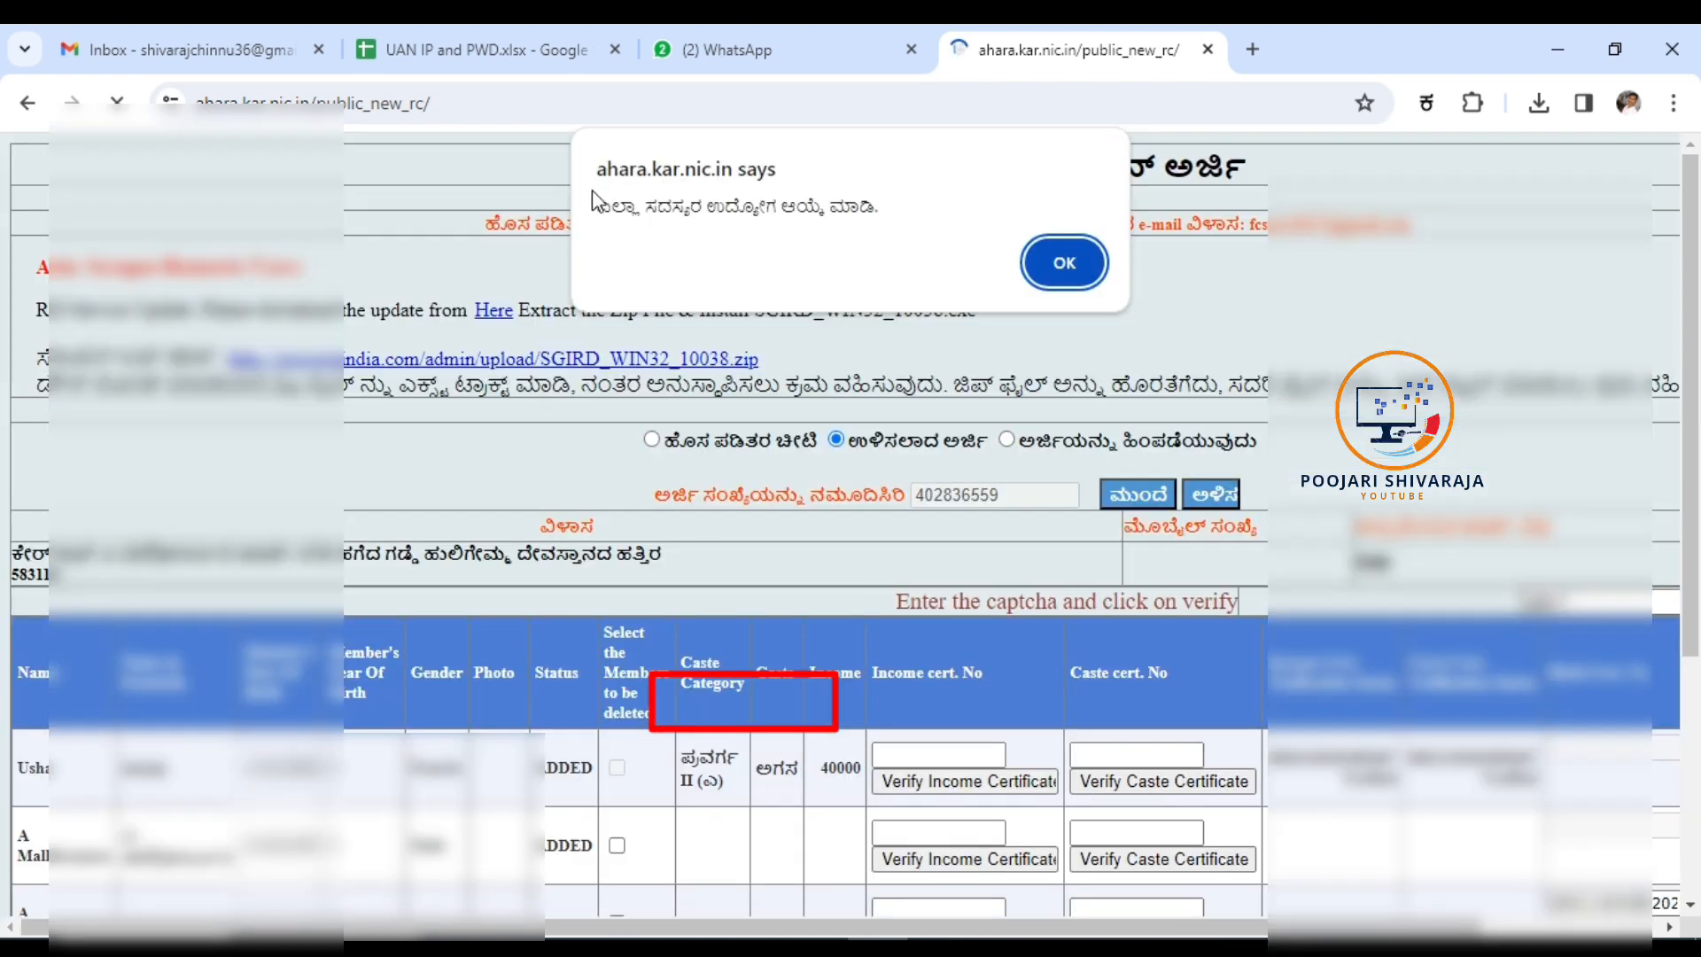
{"action": "left_click", "coordinate": [1064, 263]}
{"action": "scroll", "coordinate": [1066, 274], "scroll_direction": "down", "scroll_amount": 6}
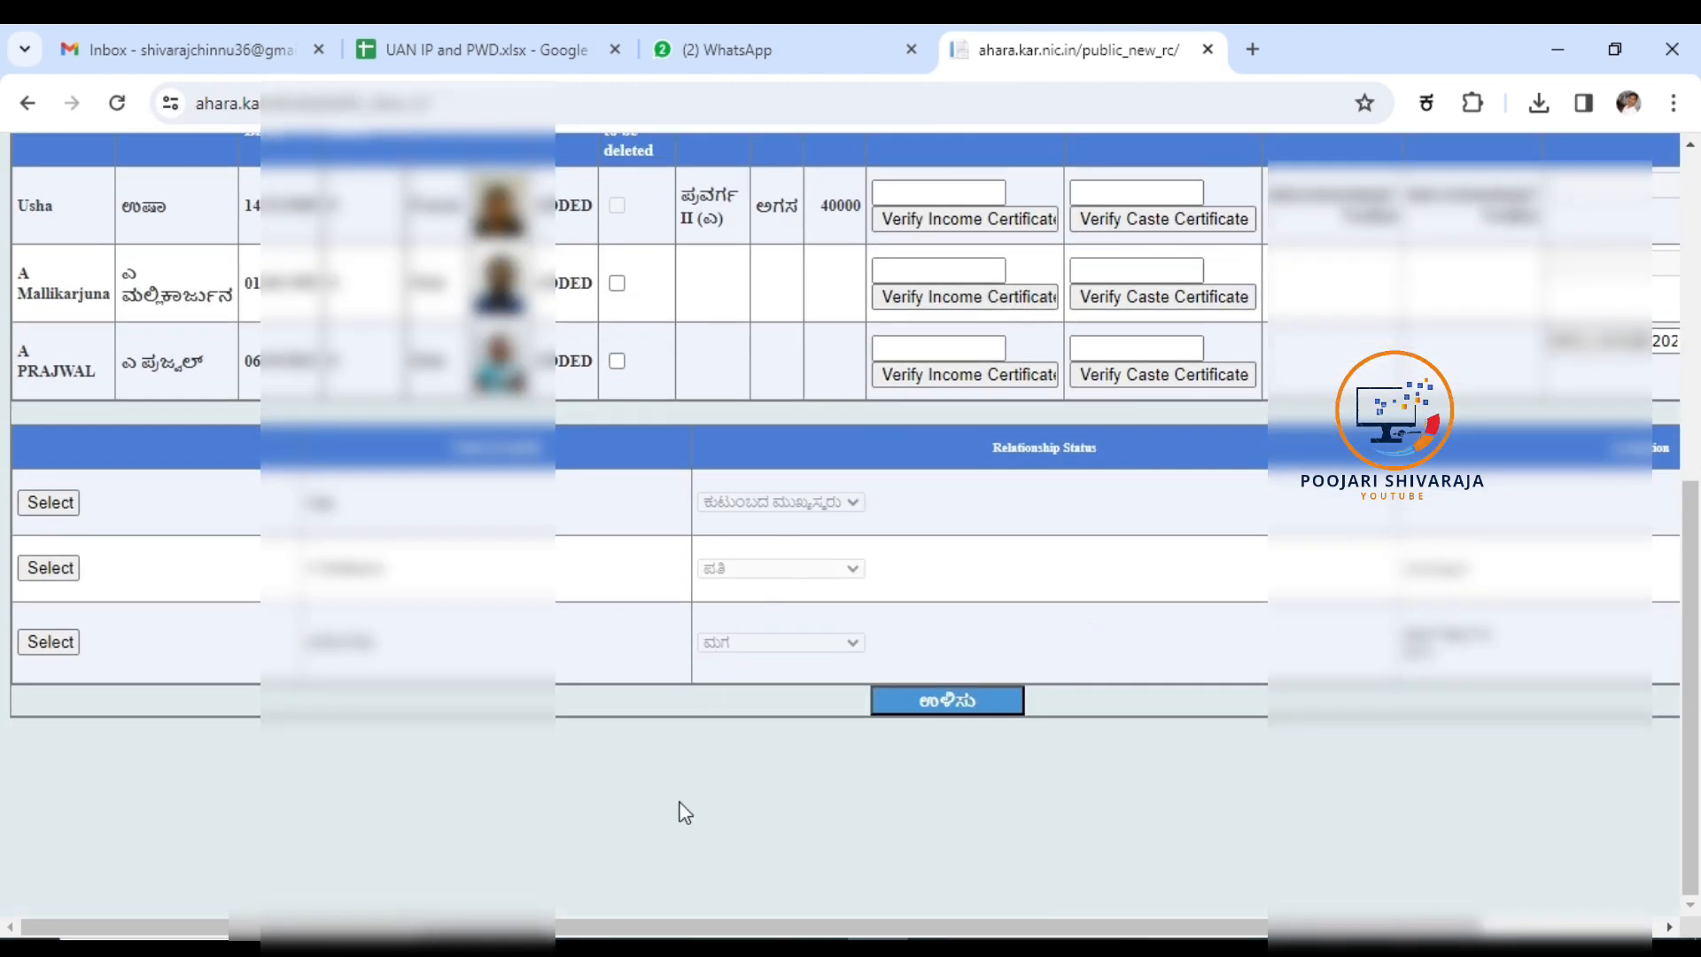
{"action": "left_click_drag", "start_coordinate": [691, 927], "coordinate": [631, 873]}
- Set the family head's occupation to ಇತರೆ / ಗೃಹಿಣಿ (housewife) with income 12000 and submit
{"action": "left_click", "coordinate": [69, 510]}
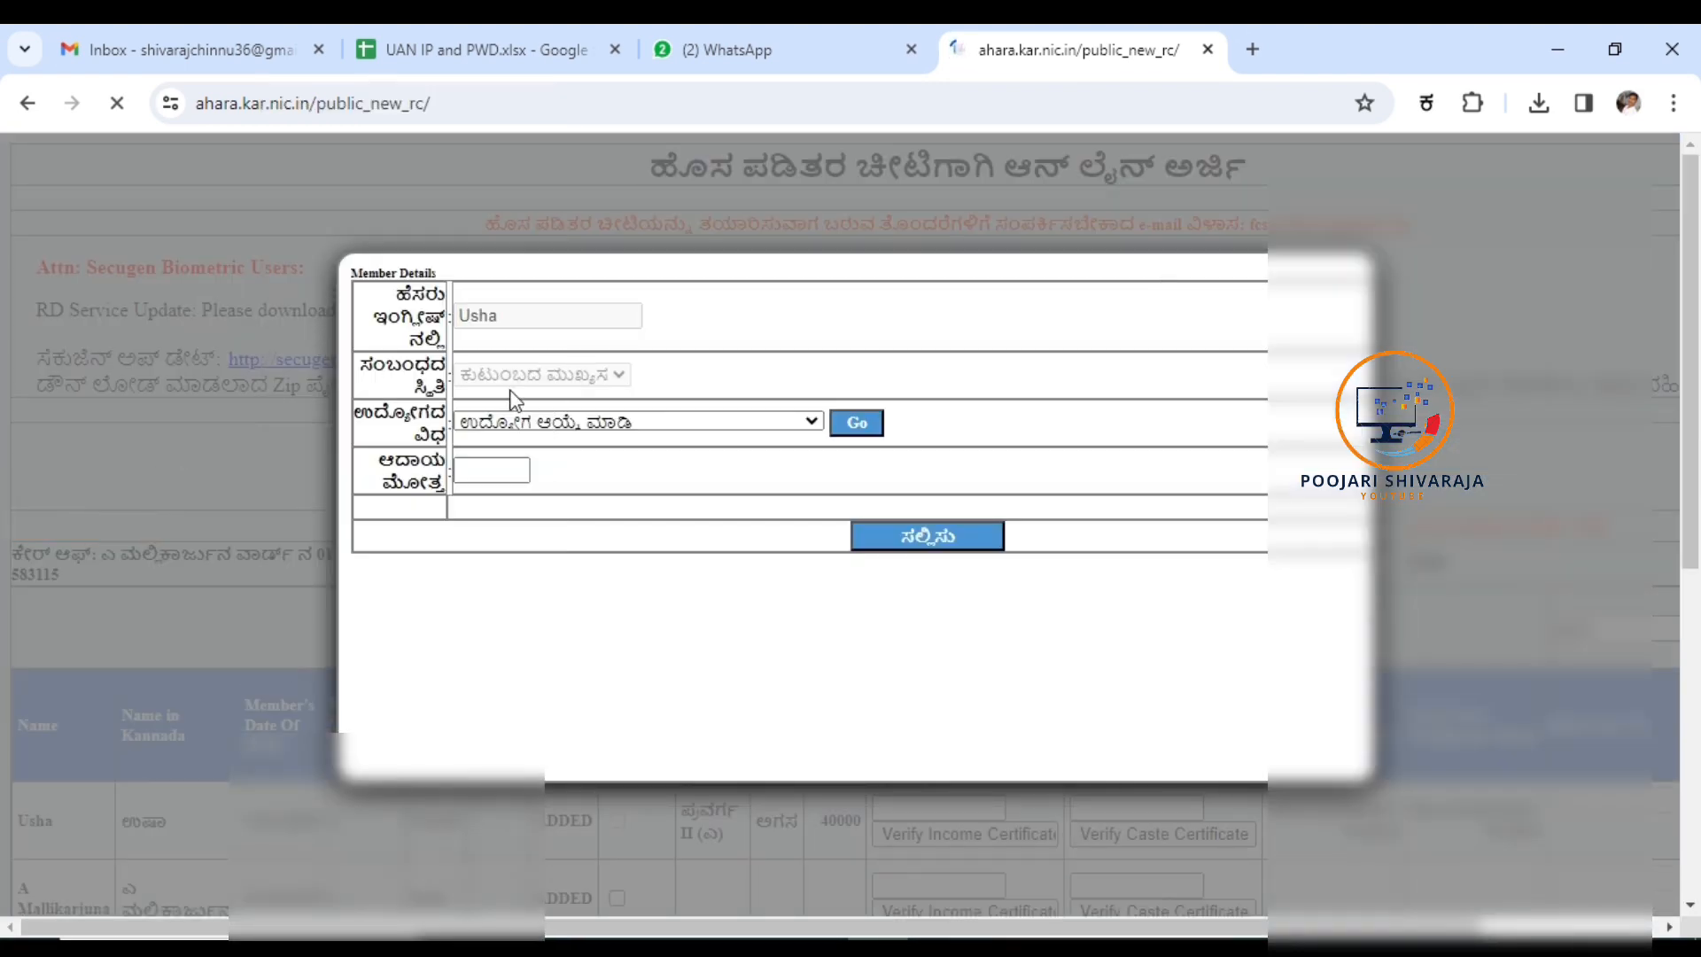
{"action": "left_click", "coordinate": [496, 424]}
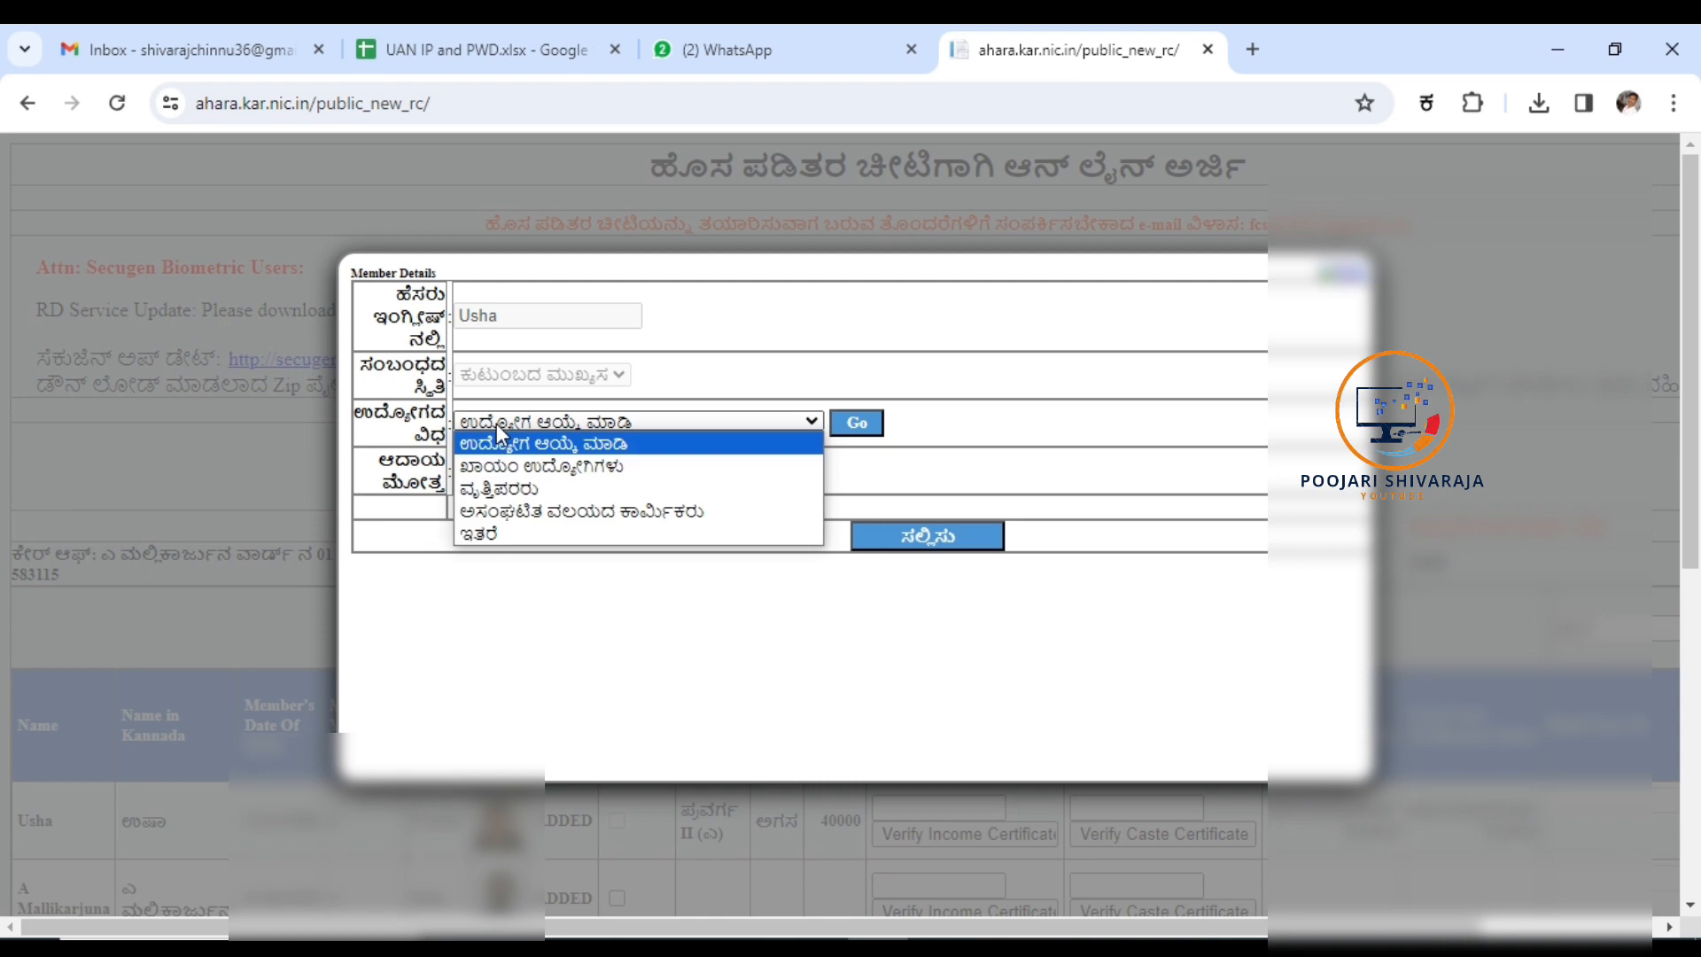
{"action": "left_click", "coordinate": [487, 536]}
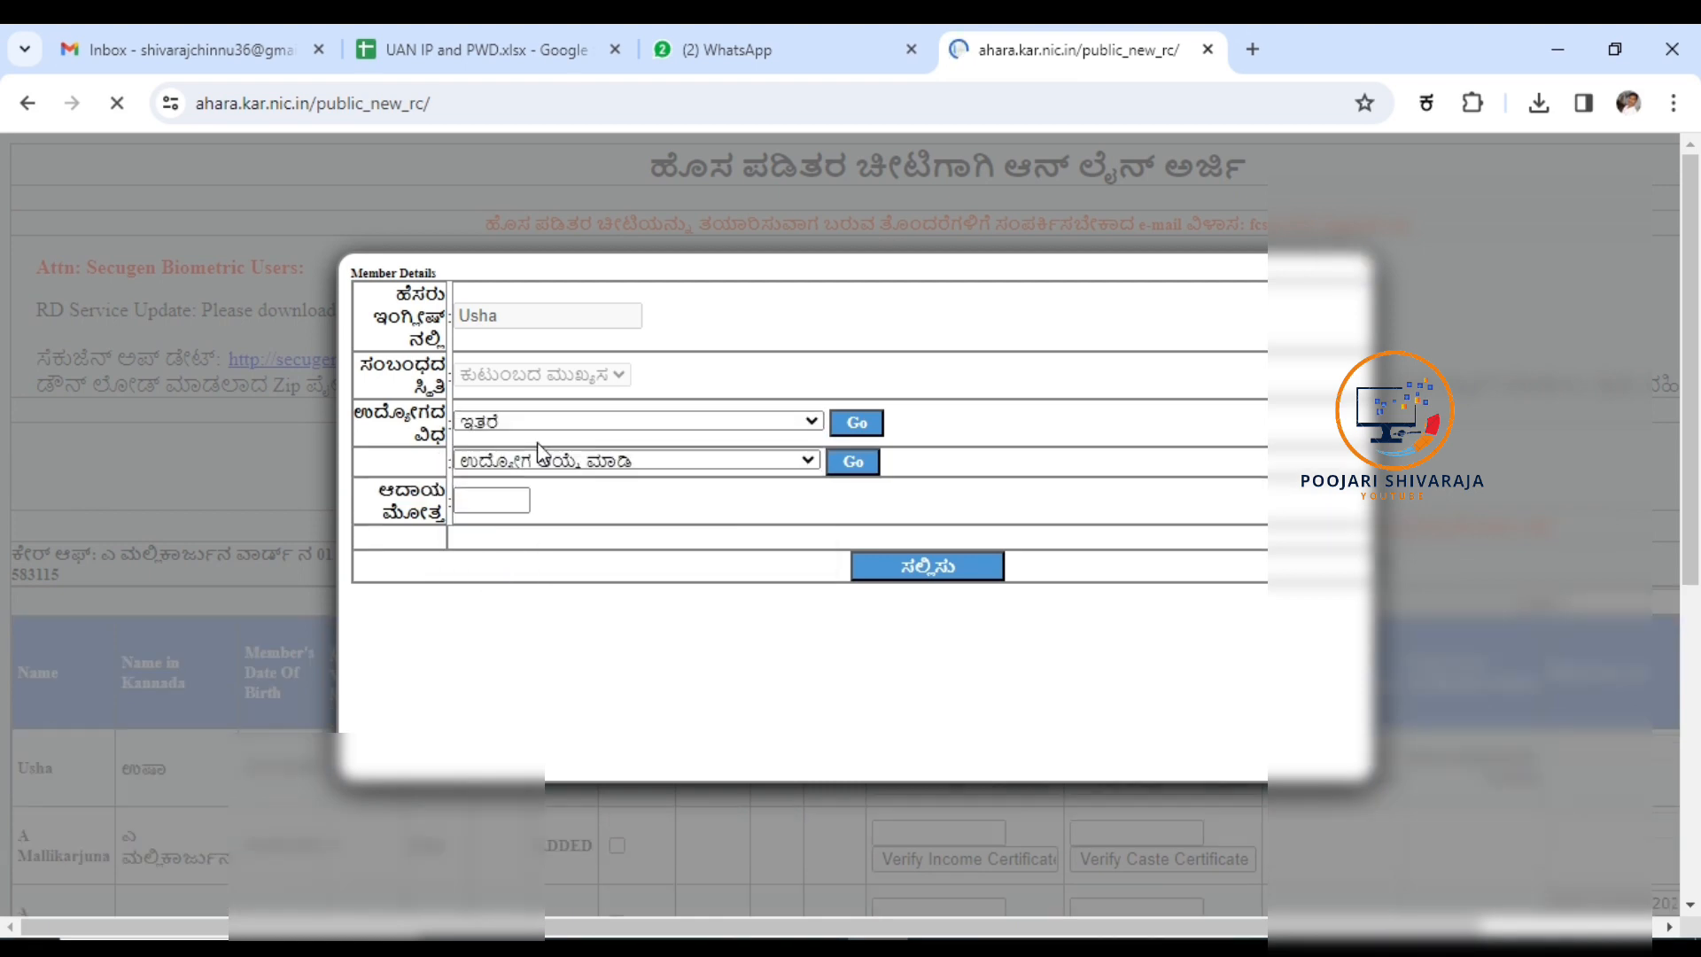
{"action": "left_click", "coordinate": [539, 461]}
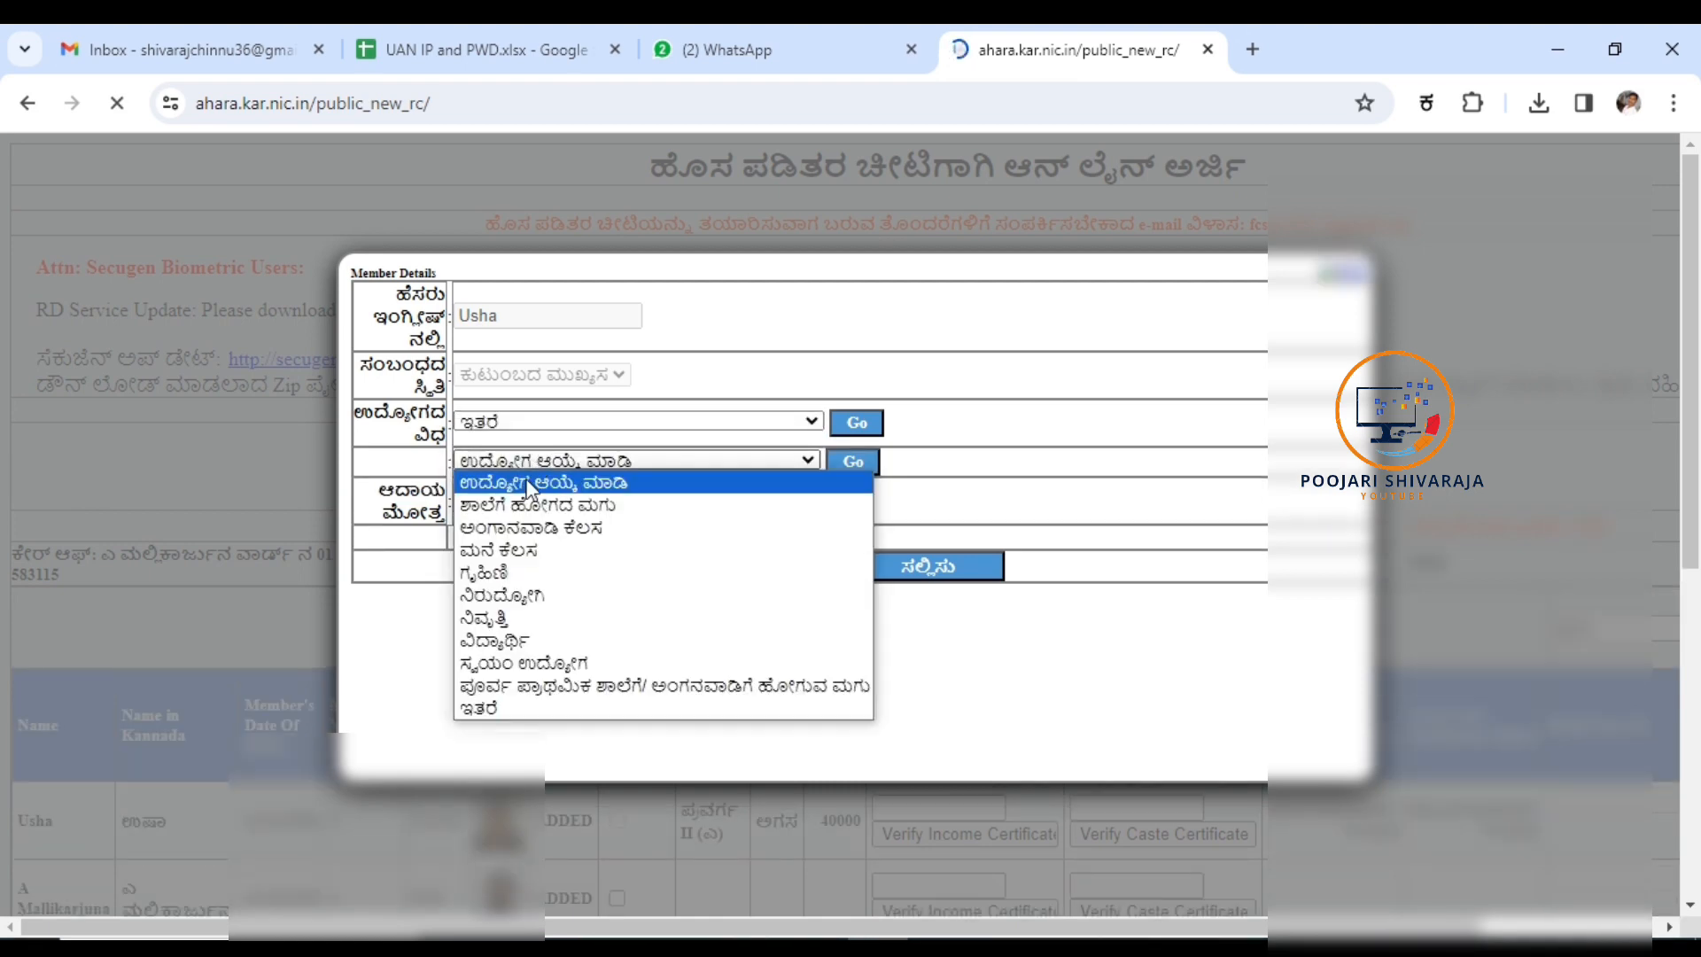
{"action": "left_click", "coordinate": [497, 573]}
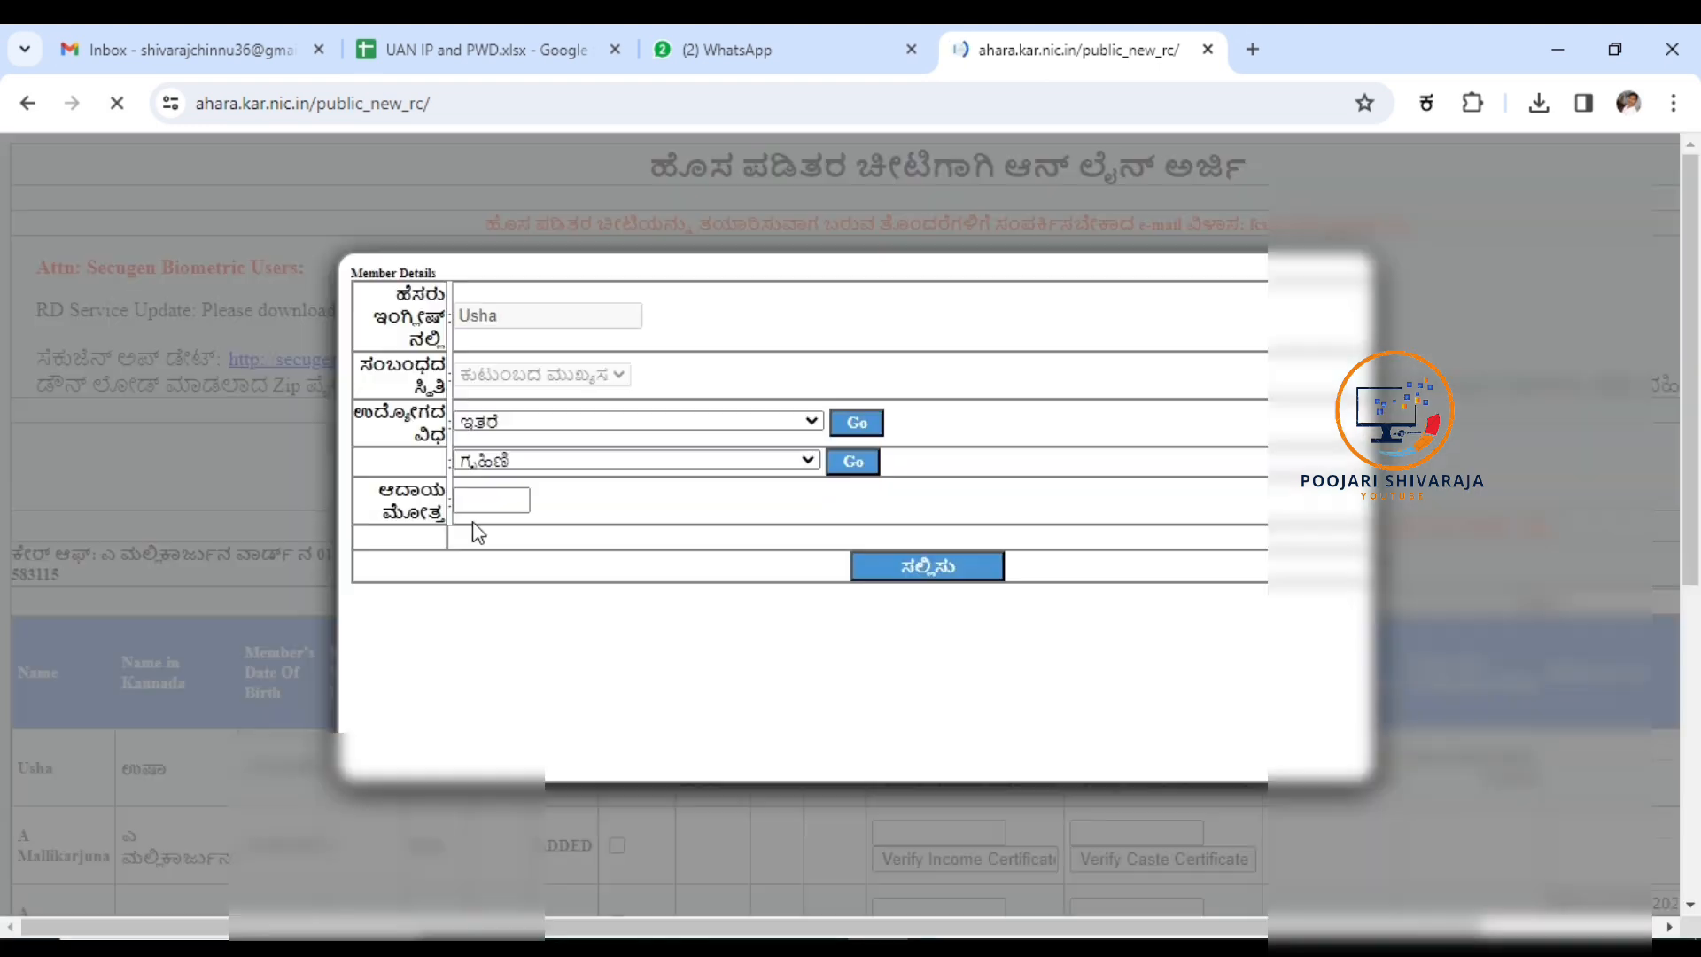
{"action": "left_click", "coordinate": [481, 501]}
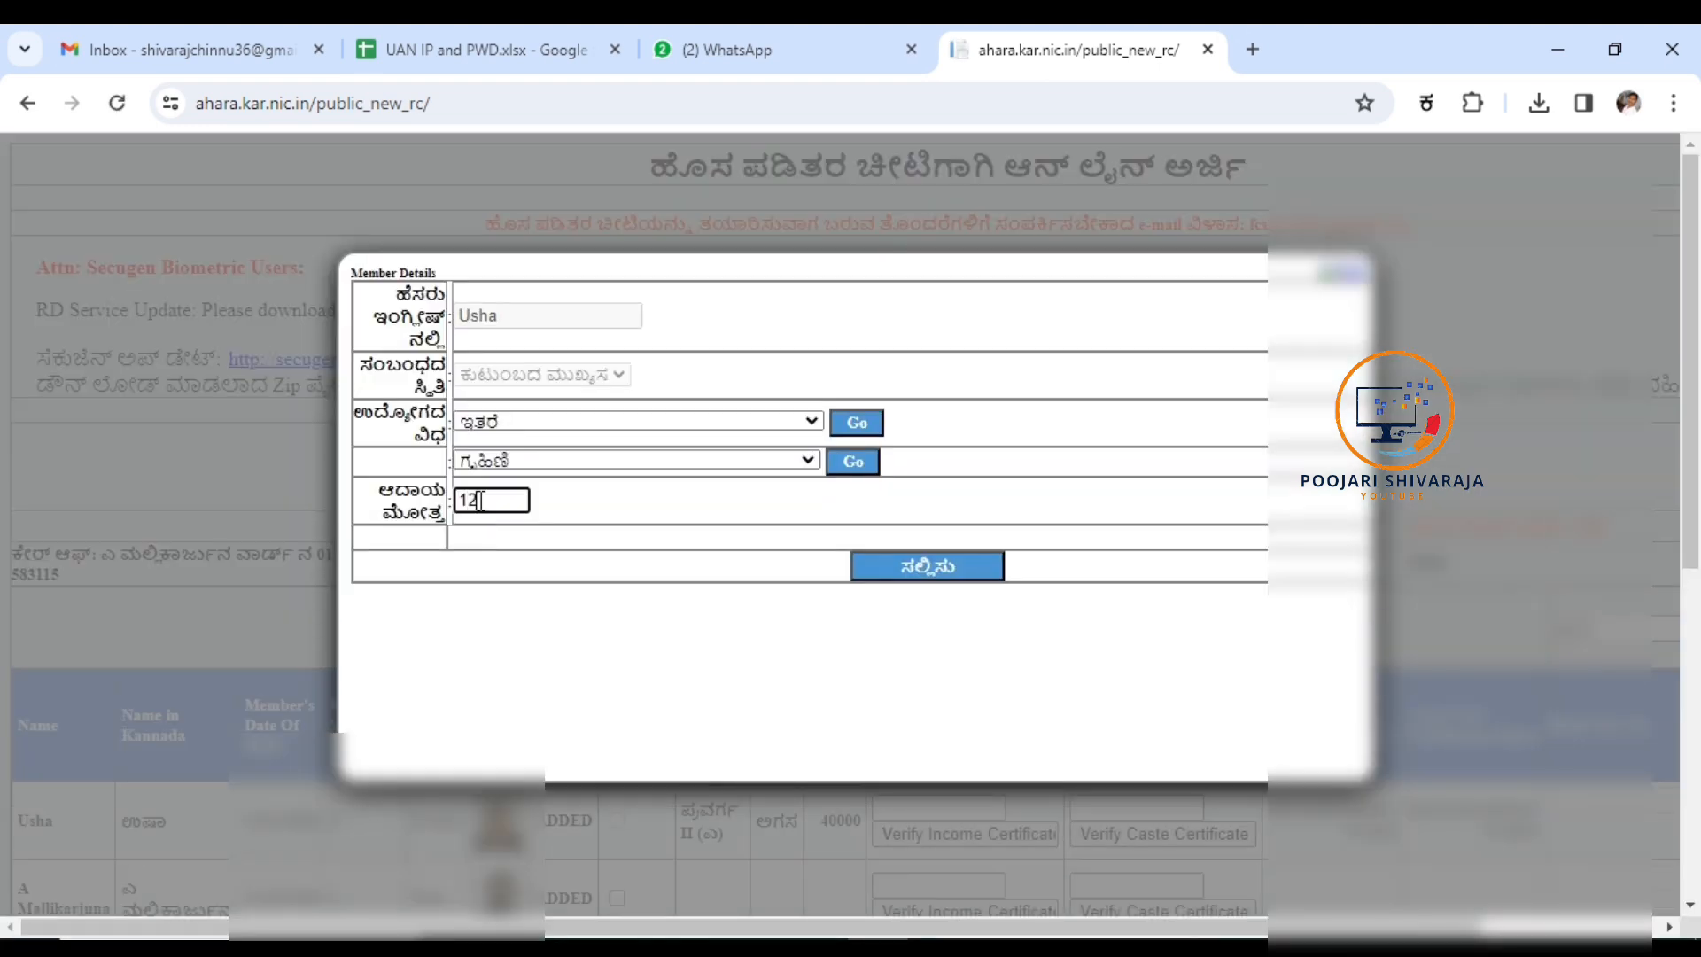
{"action": "left_click", "coordinate": [941, 572]}
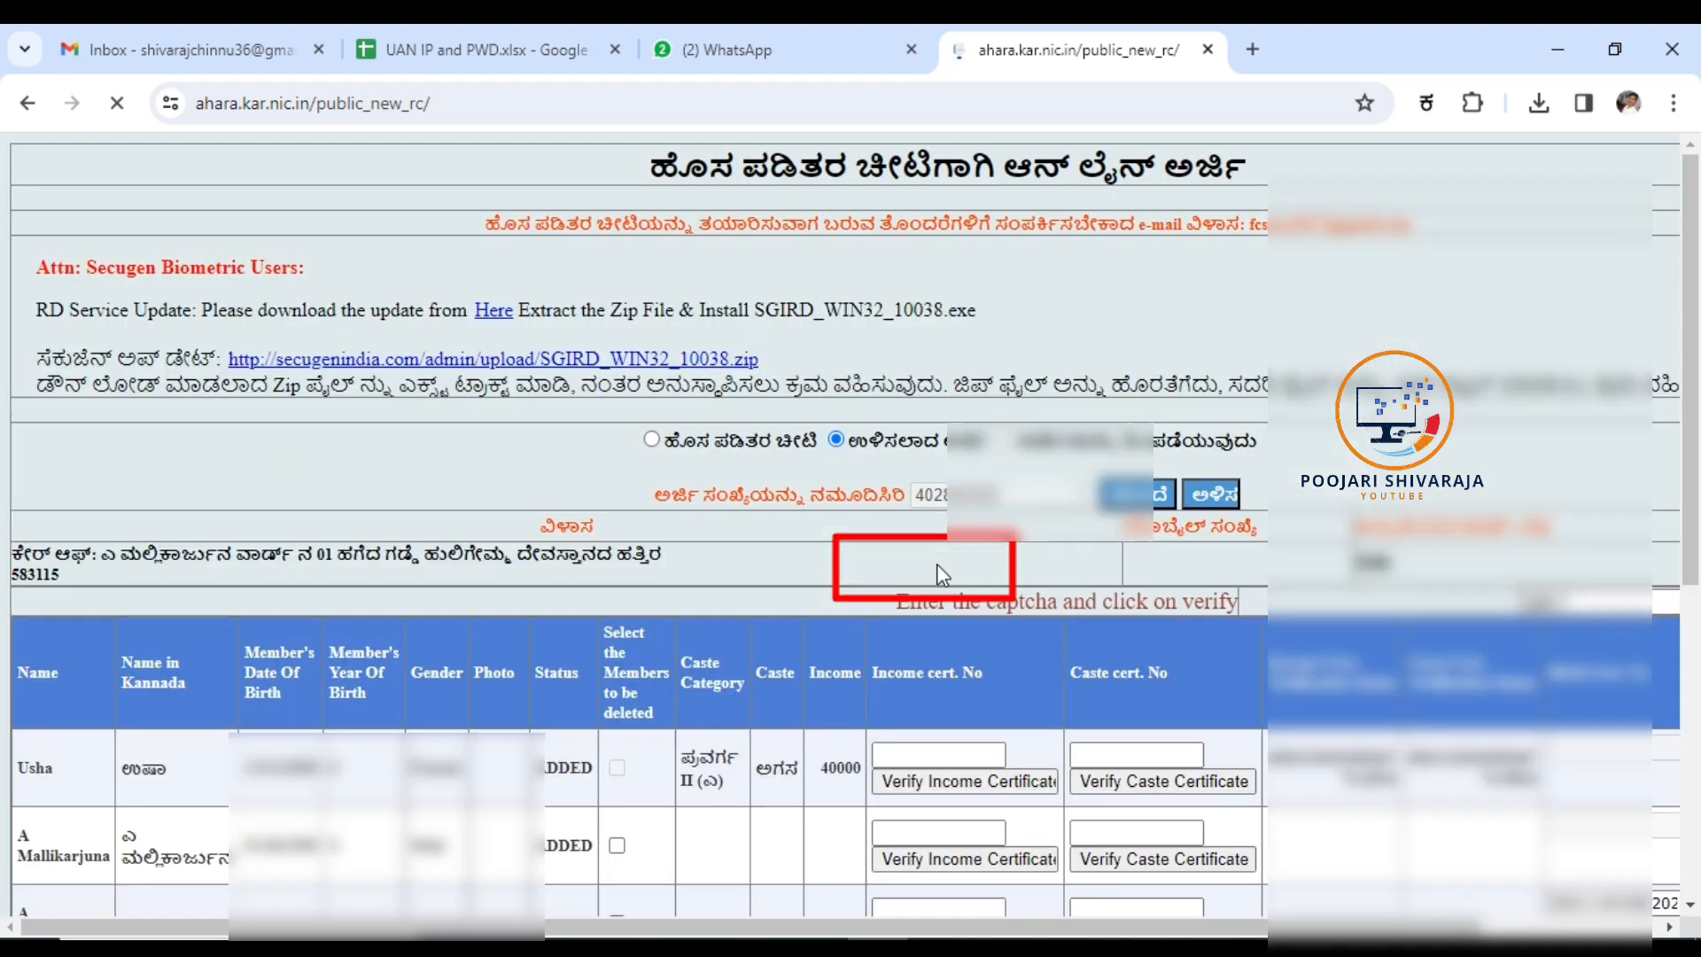
- Save the application with ಉಳಿಸು and open its acknowledgement page in print preview
{"action": "scroll", "coordinate": [938, 564], "scroll_direction": "down", "scroll_amount": 10}
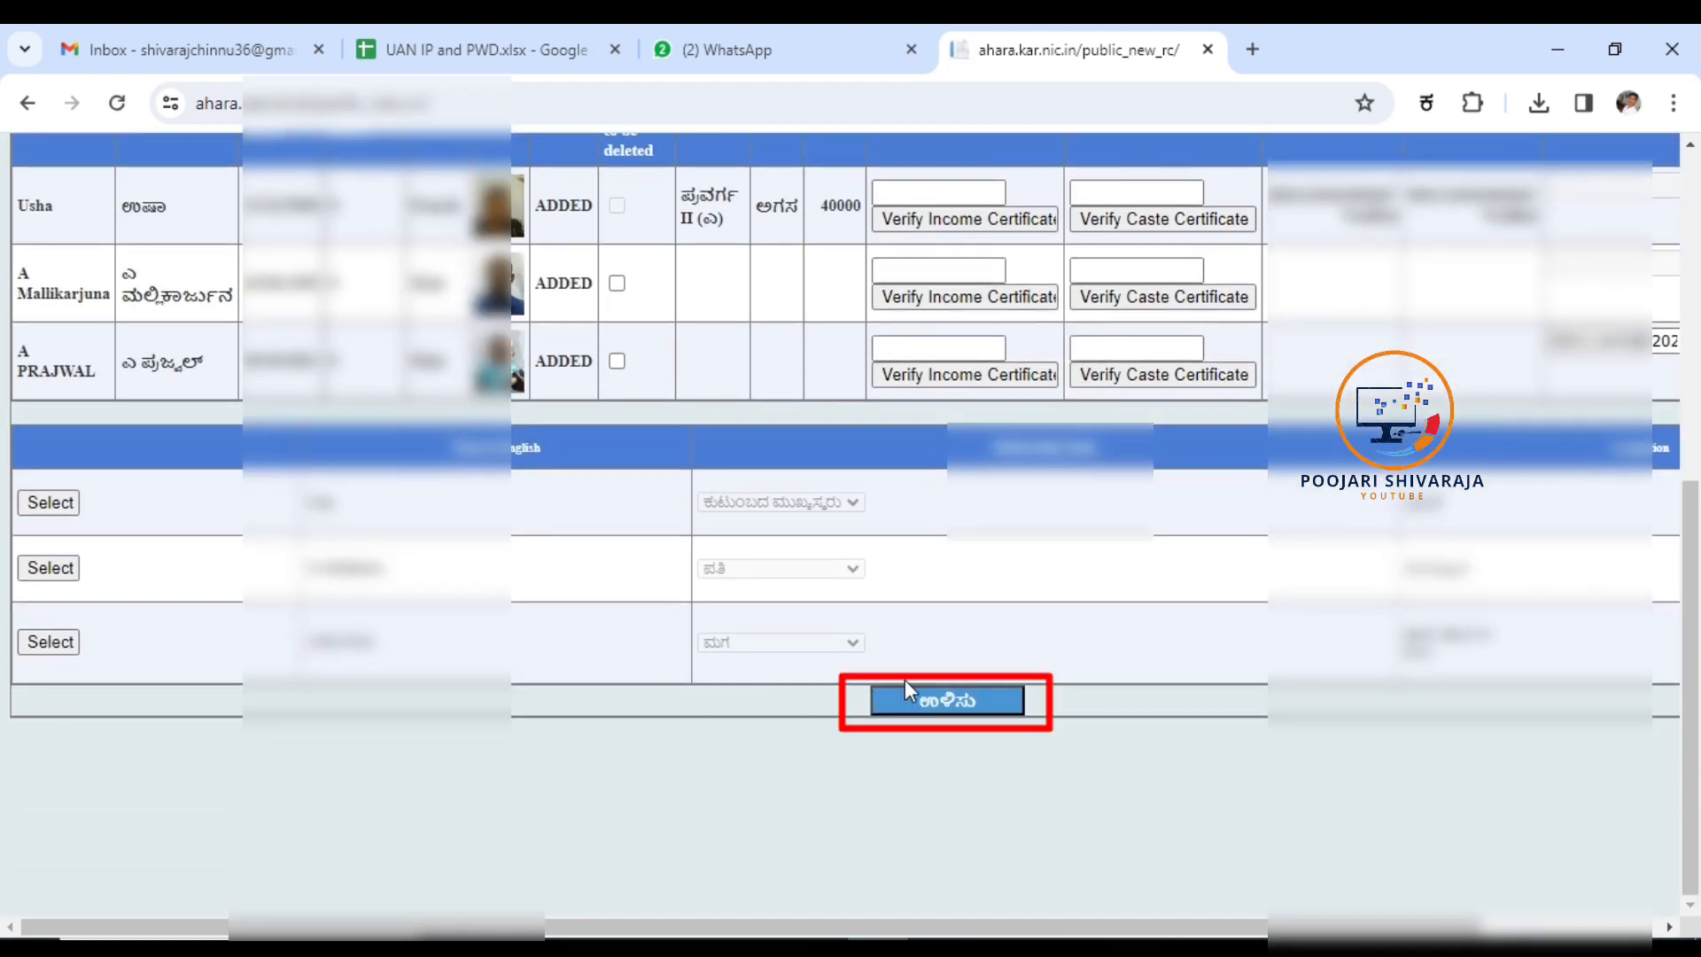
{"action": "left_click", "coordinate": [935, 704]}
{"action": "scroll", "coordinate": [968, 671], "scroll_direction": "down", "scroll_amount": 1}
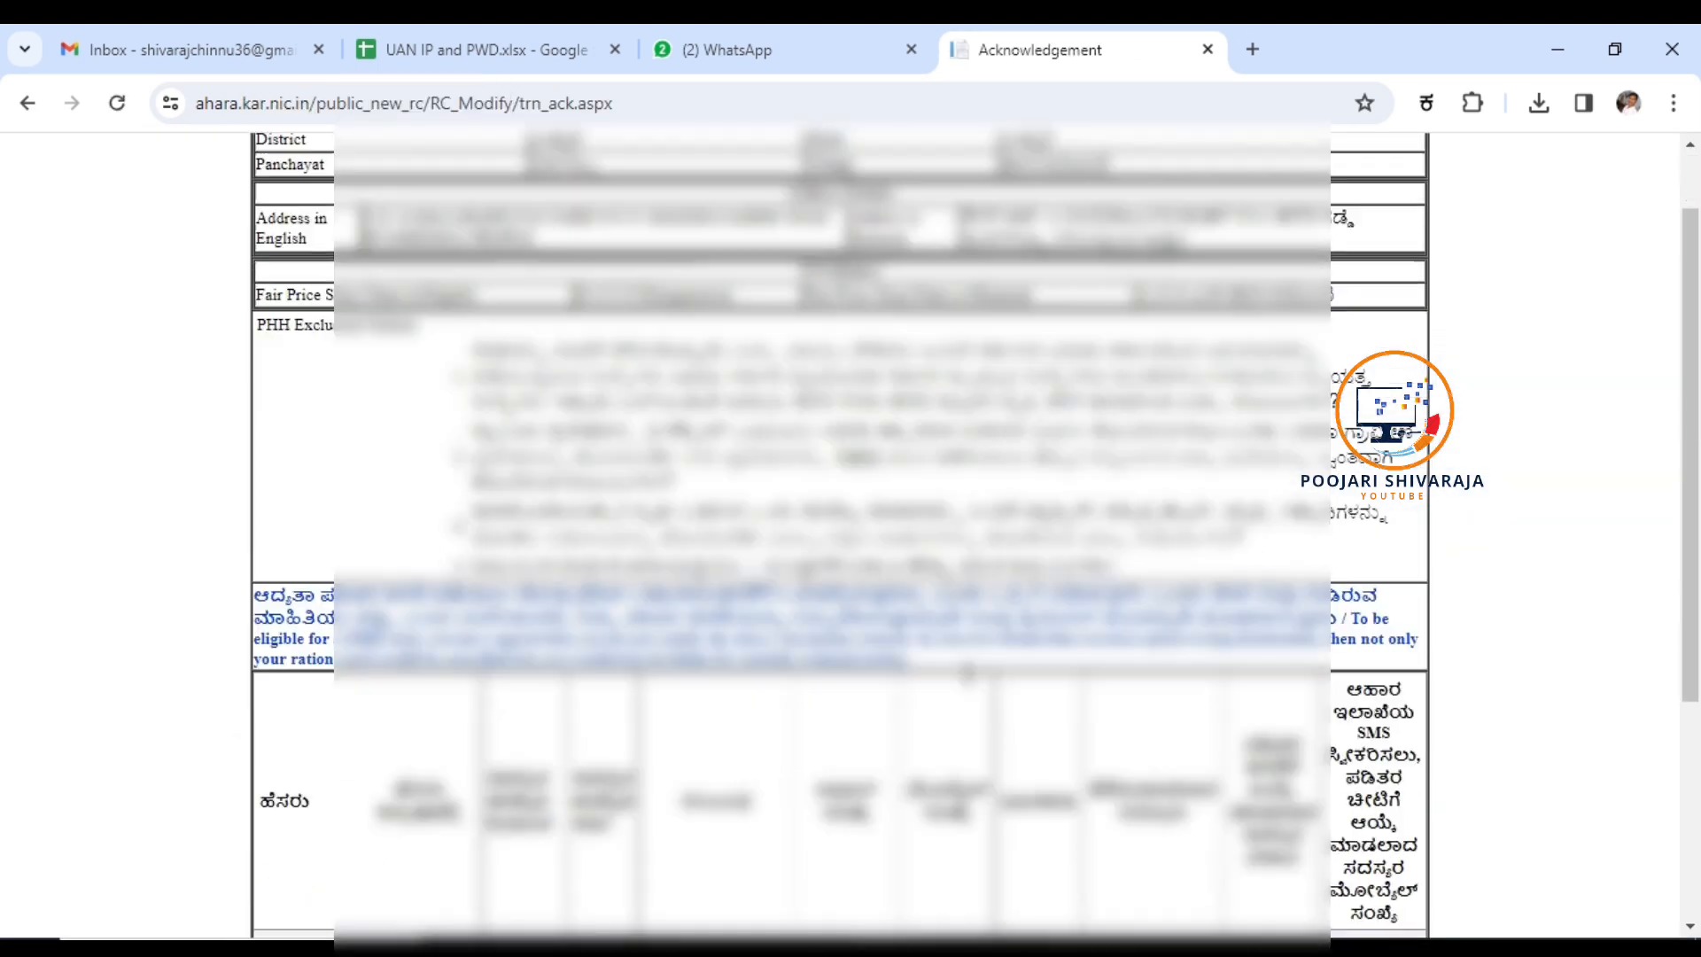
{"action": "scroll", "coordinate": [968, 670], "scroll_direction": "down", "scroll_amount": 3}
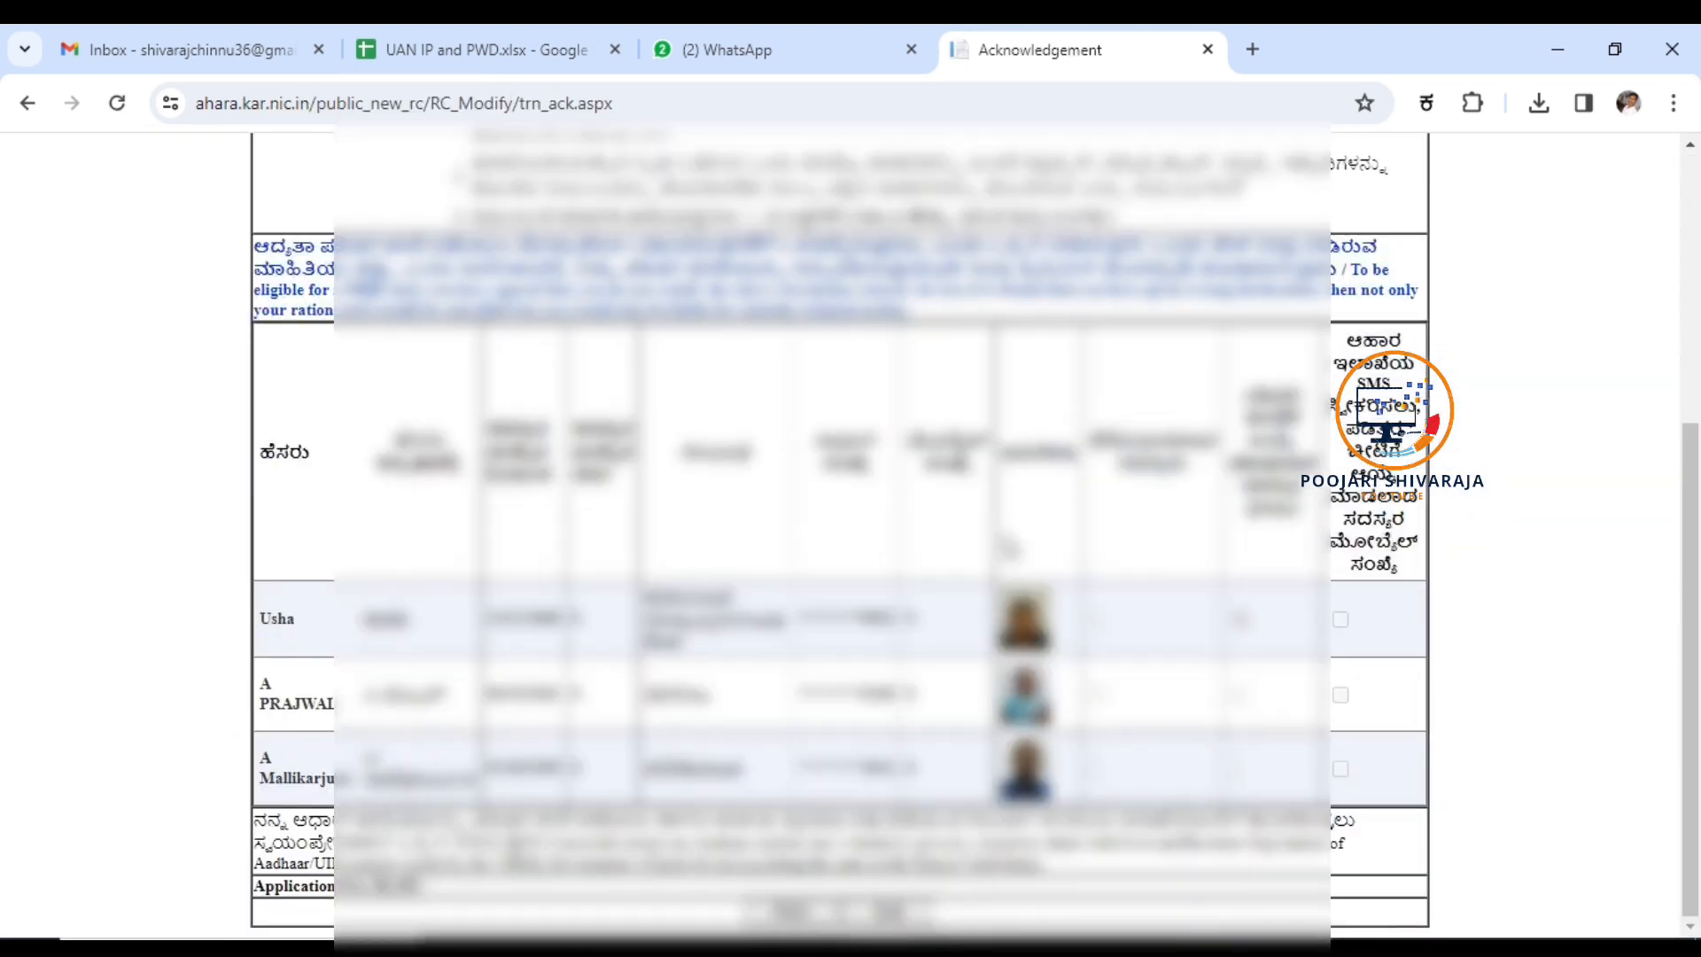
{"action": "key", "text": "ctrl+p"}
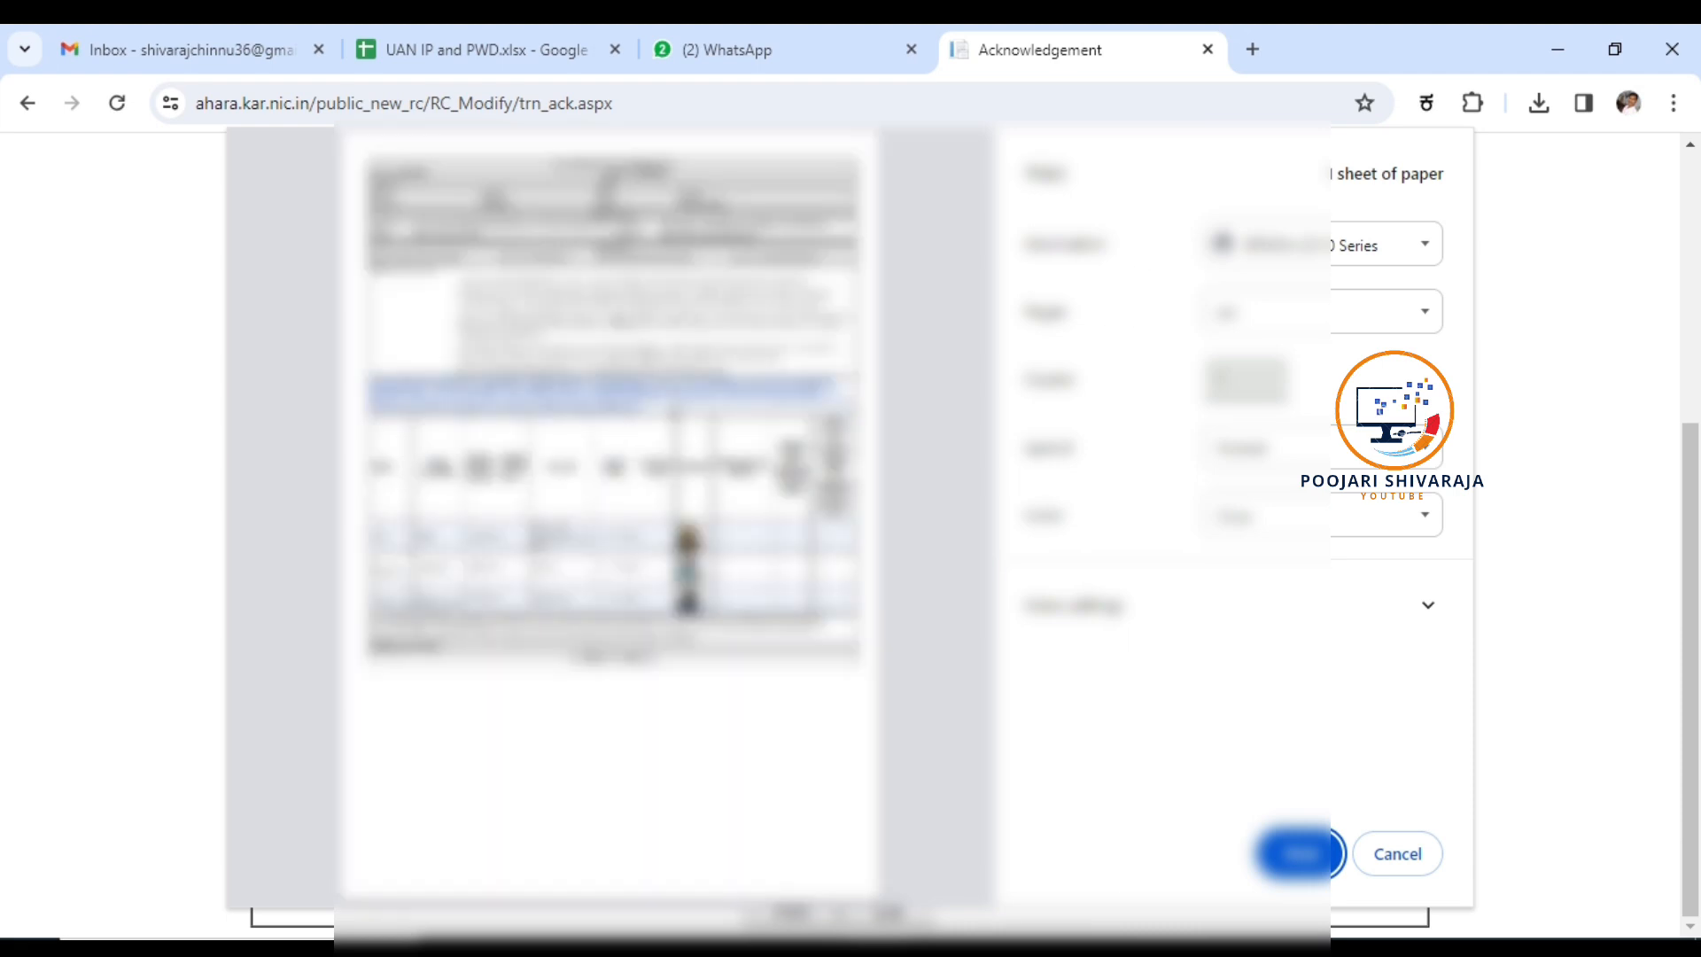
- Save the acknowledgement as PDF in Downloads, naming it with the applicant's name plus 'New Ration Card Application'
{"action": "left_click", "coordinate": [1234, 248]}
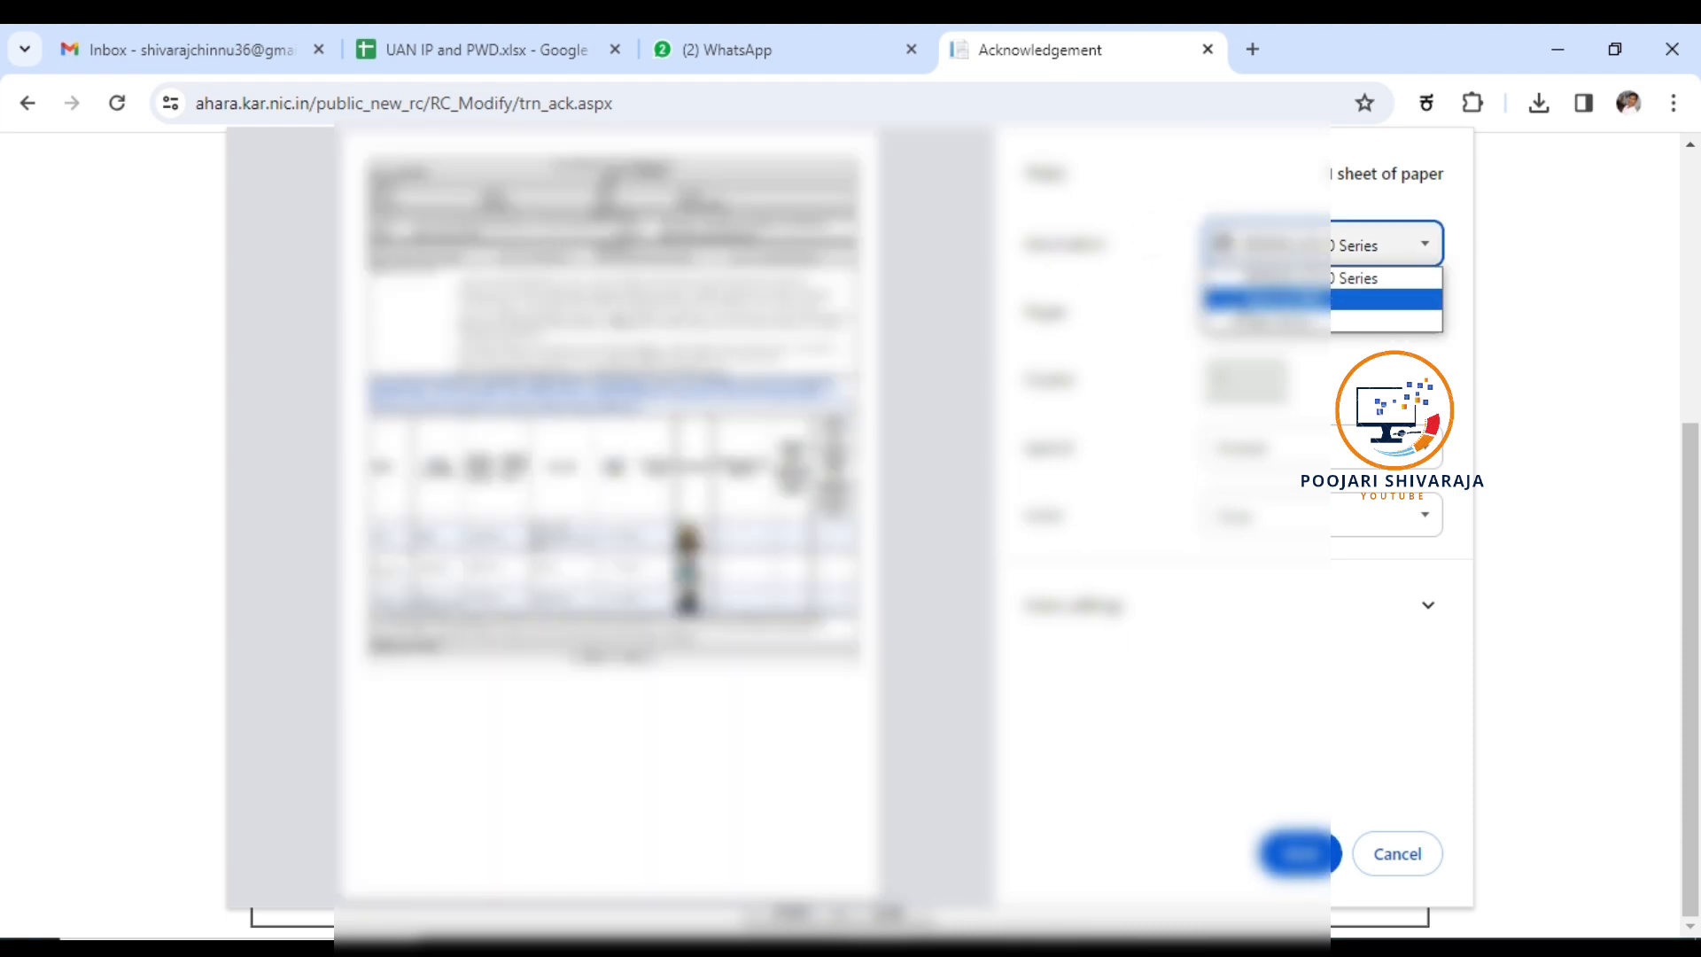
{"action": "left_click", "coordinate": [1252, 321]}
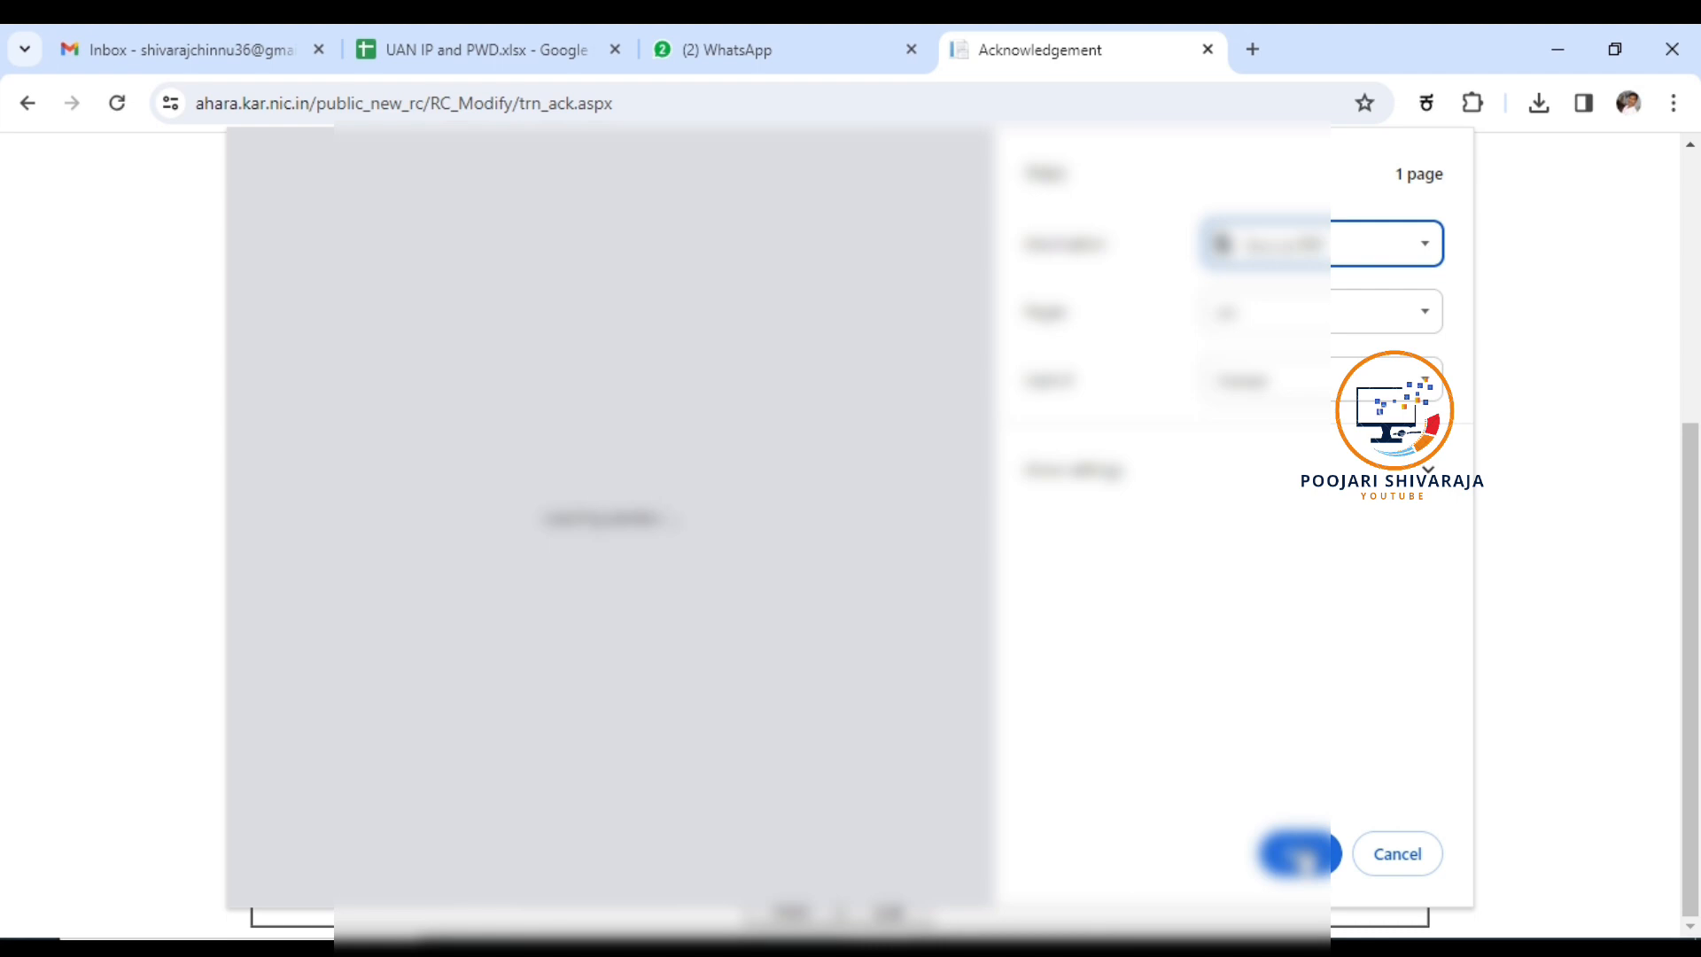
{"action": "left_click", "coordinate": [1299, 853]}
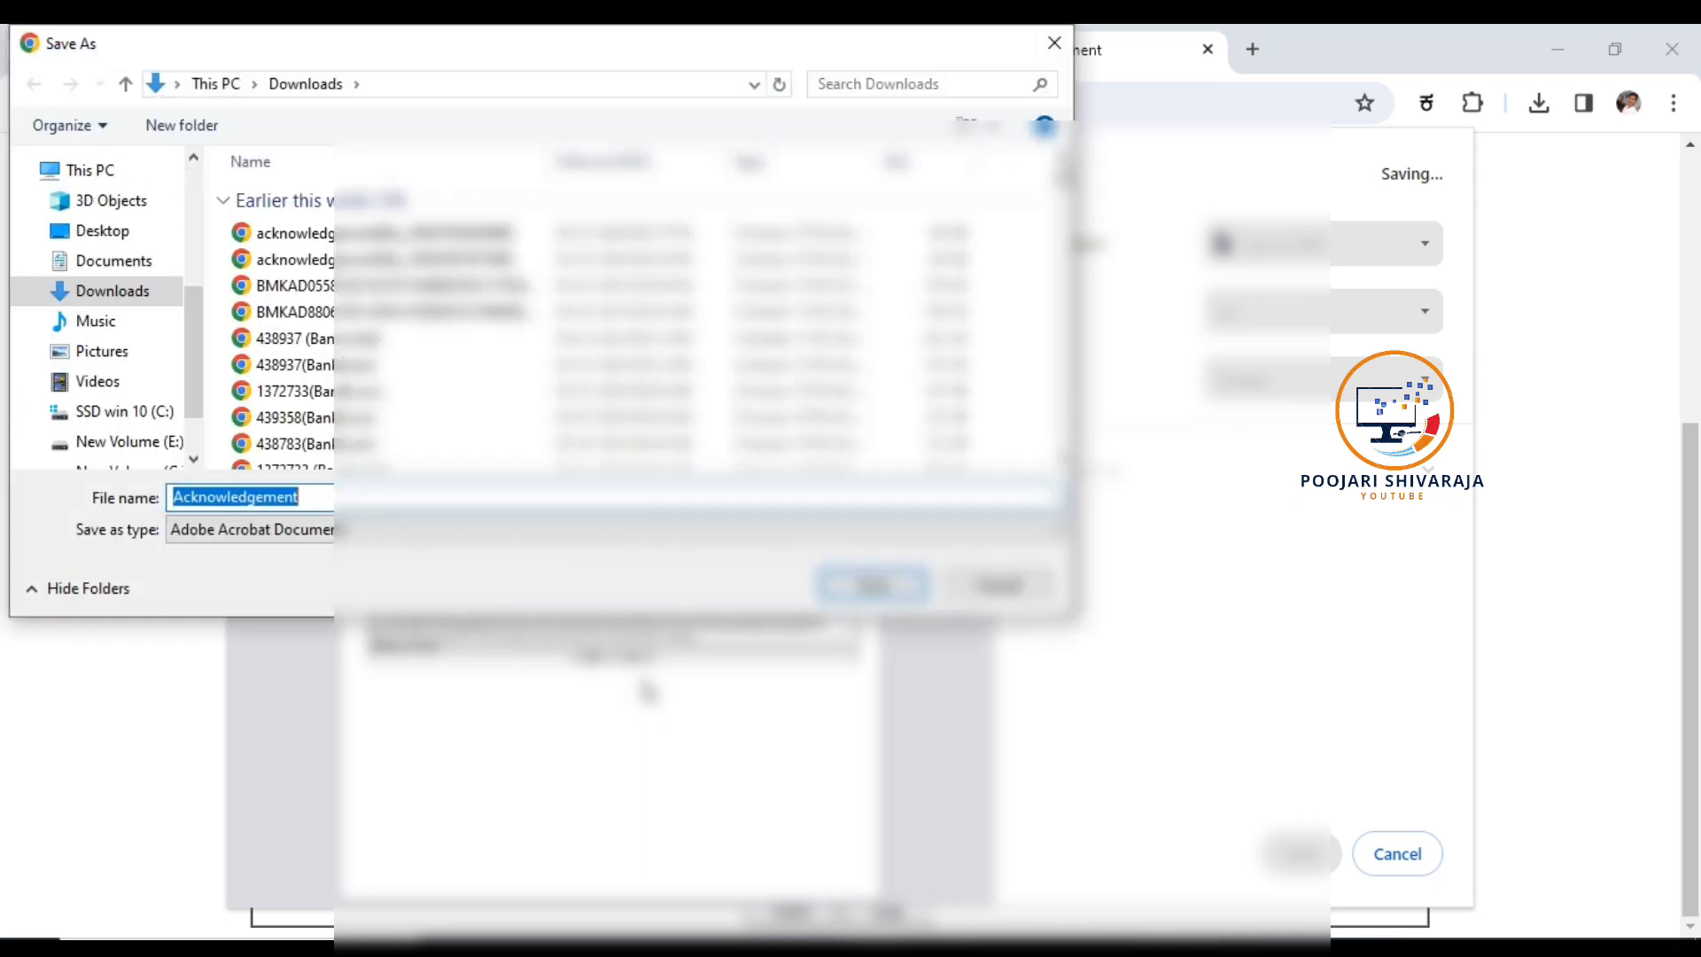
{"action": "type", "text": "MAl"}
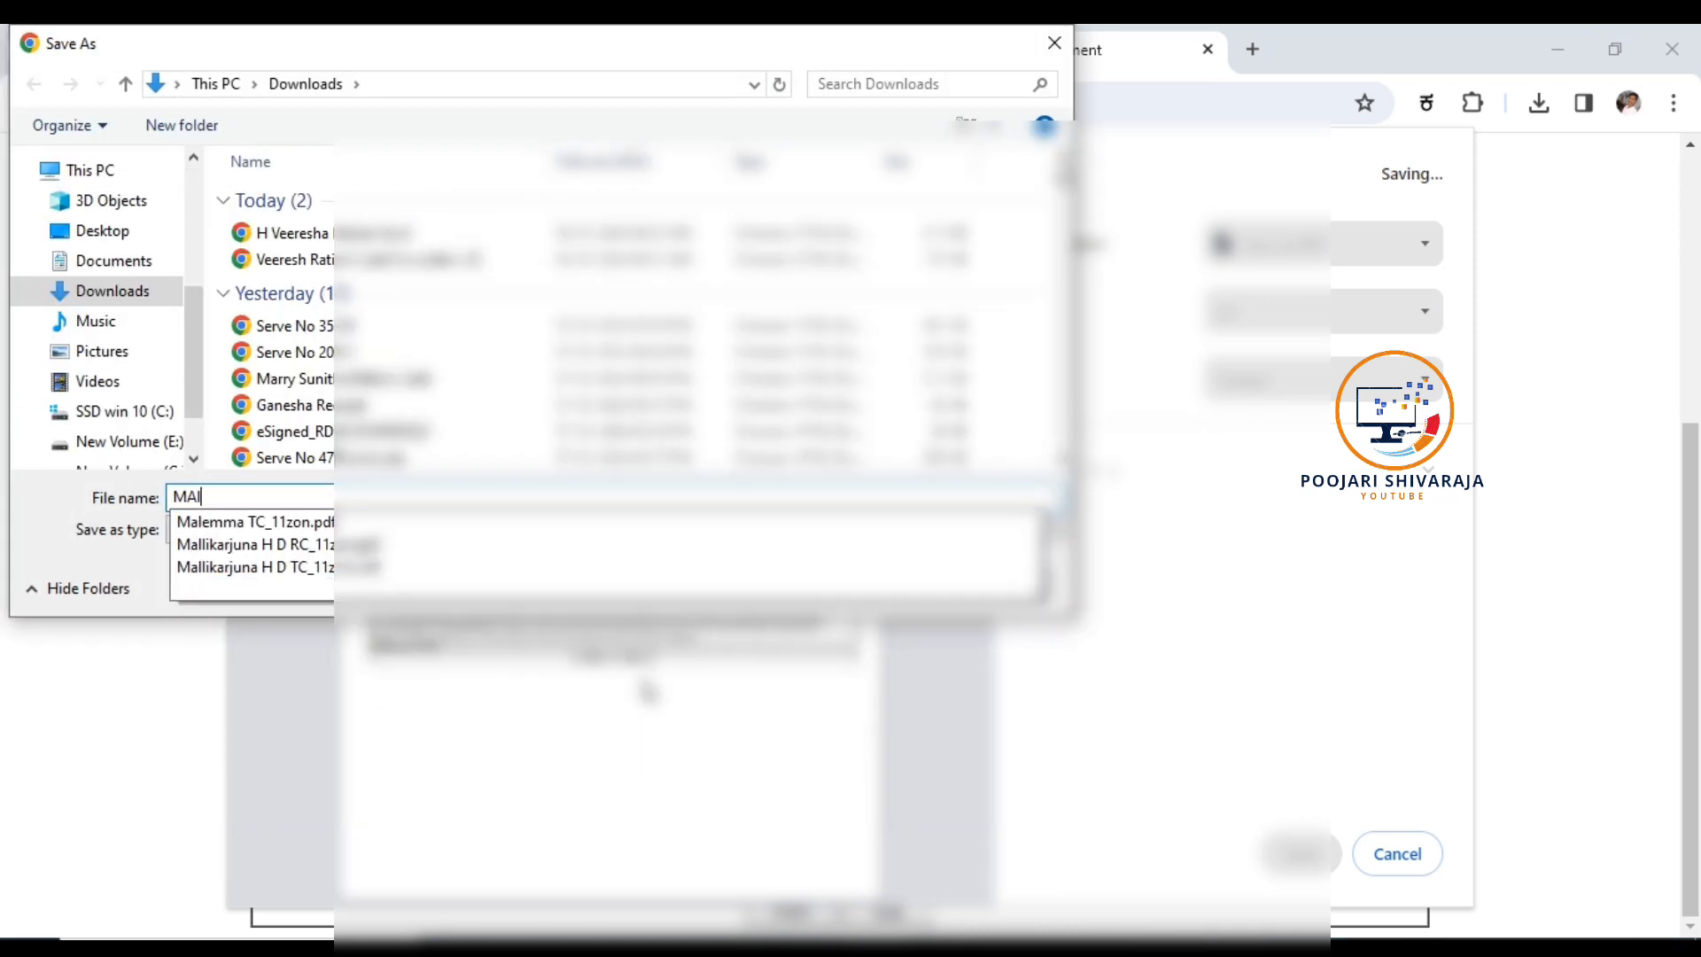
{"action": "type", "text": "l"}
{"action": "type", "text": "i "}
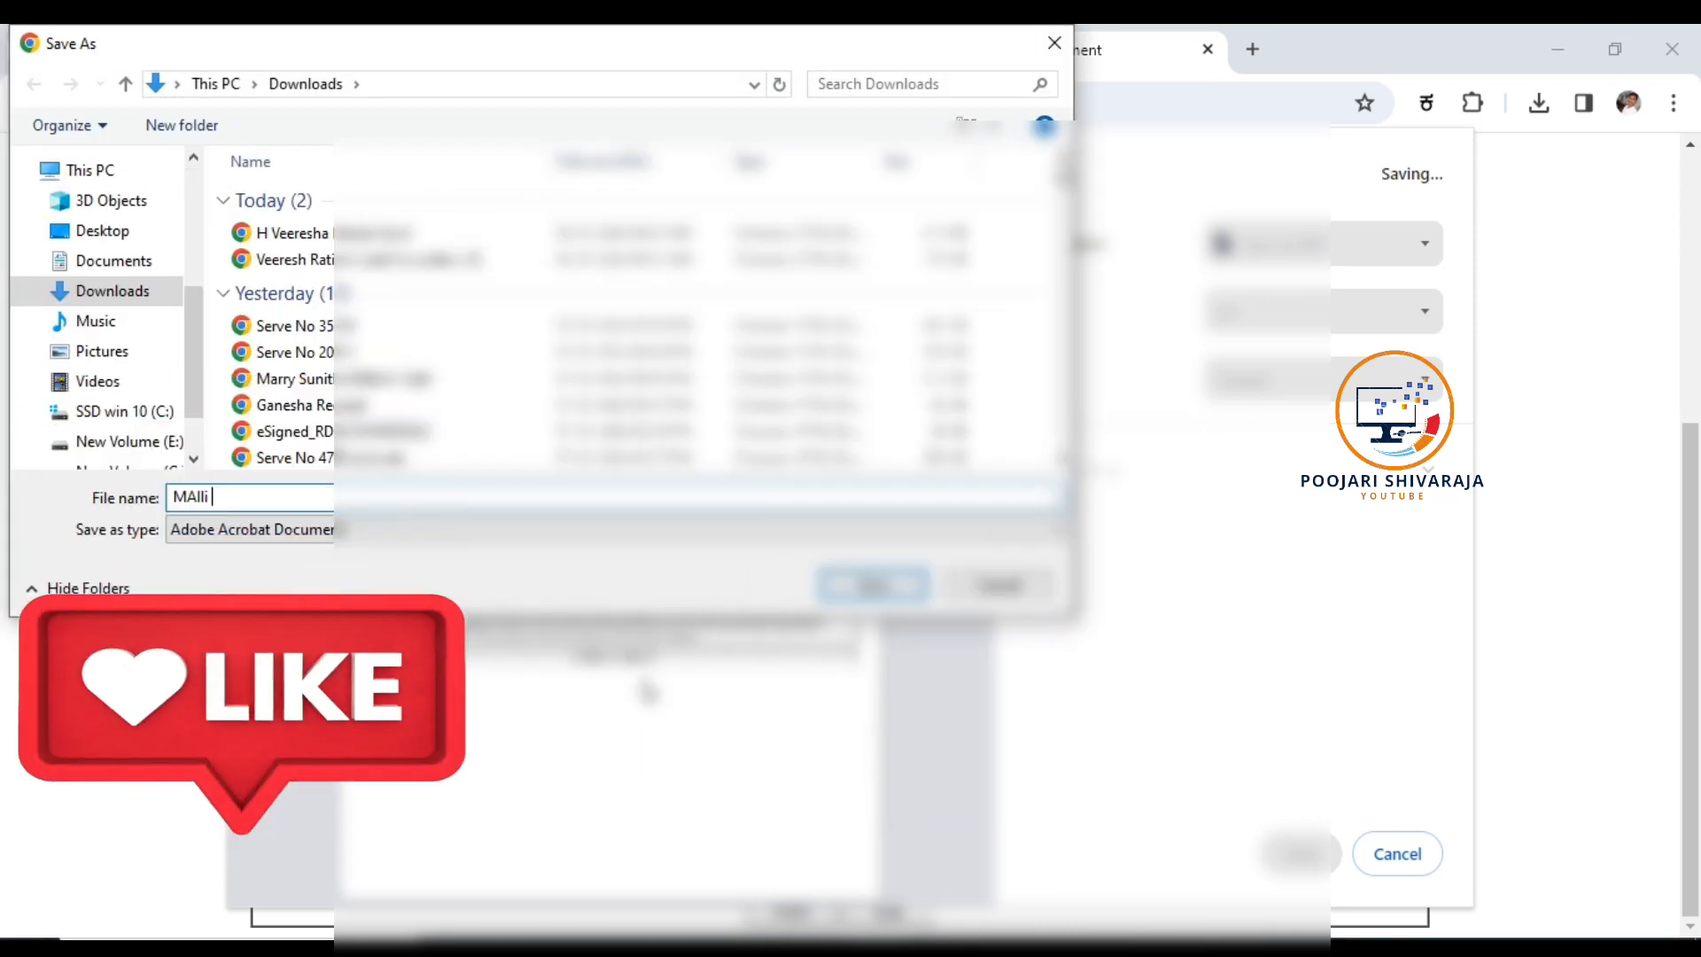
{"action": "type", "text": "New"}
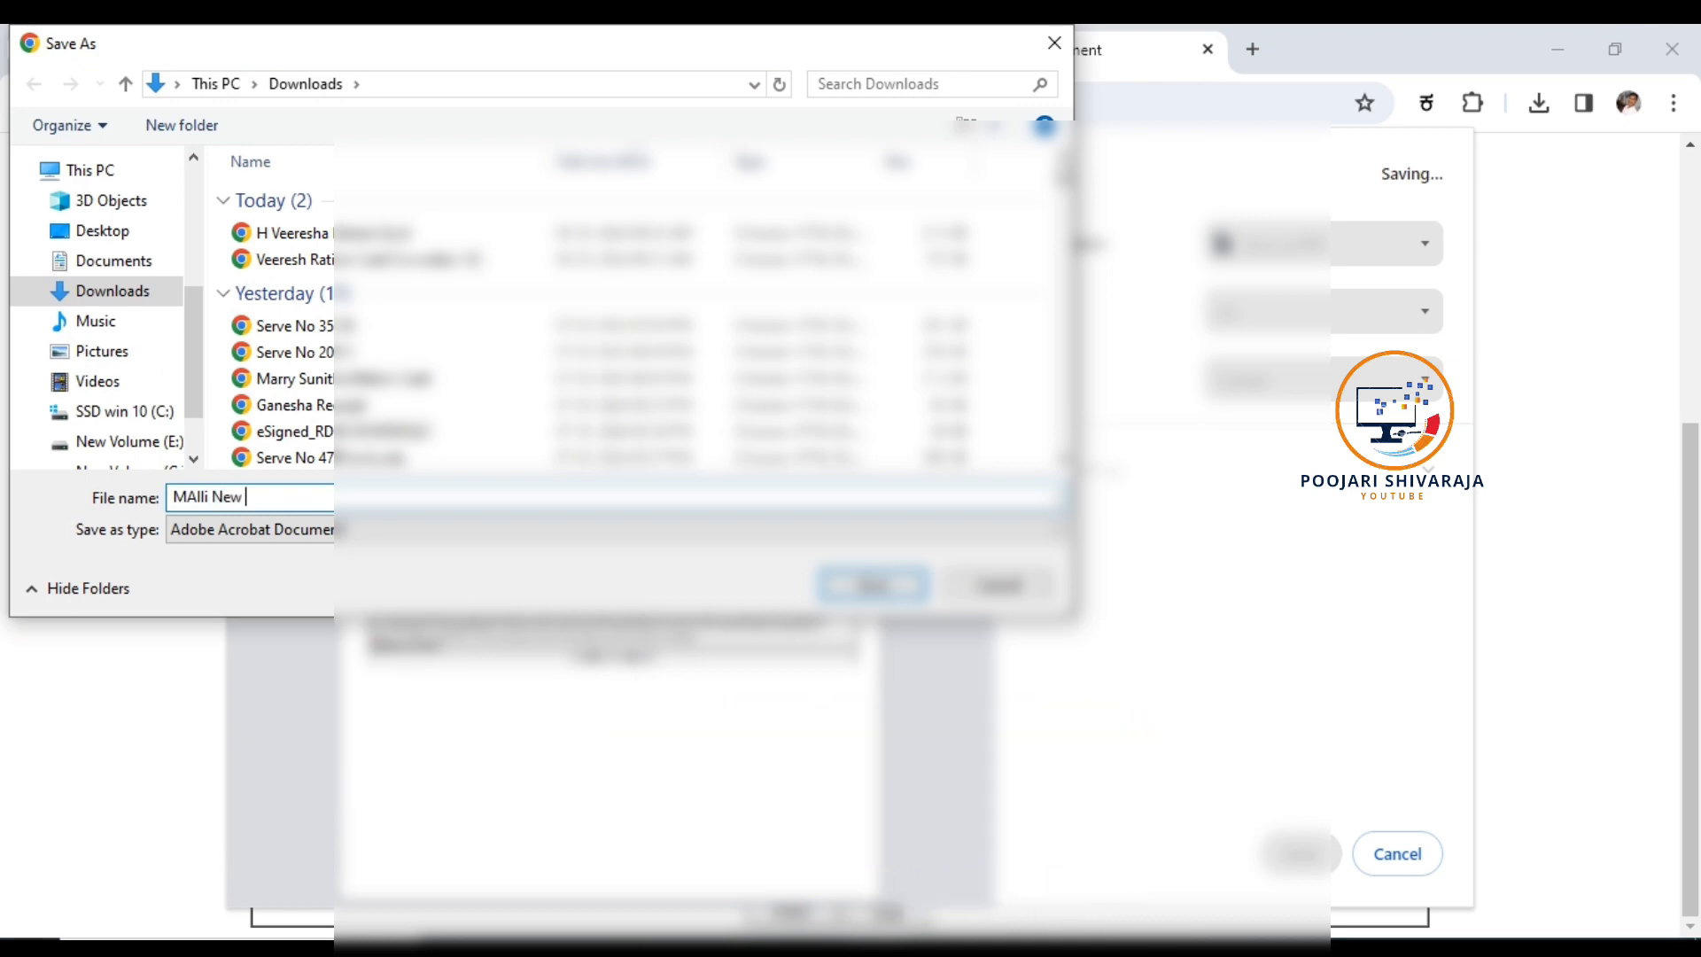
{"action": "type", "text": " R"}
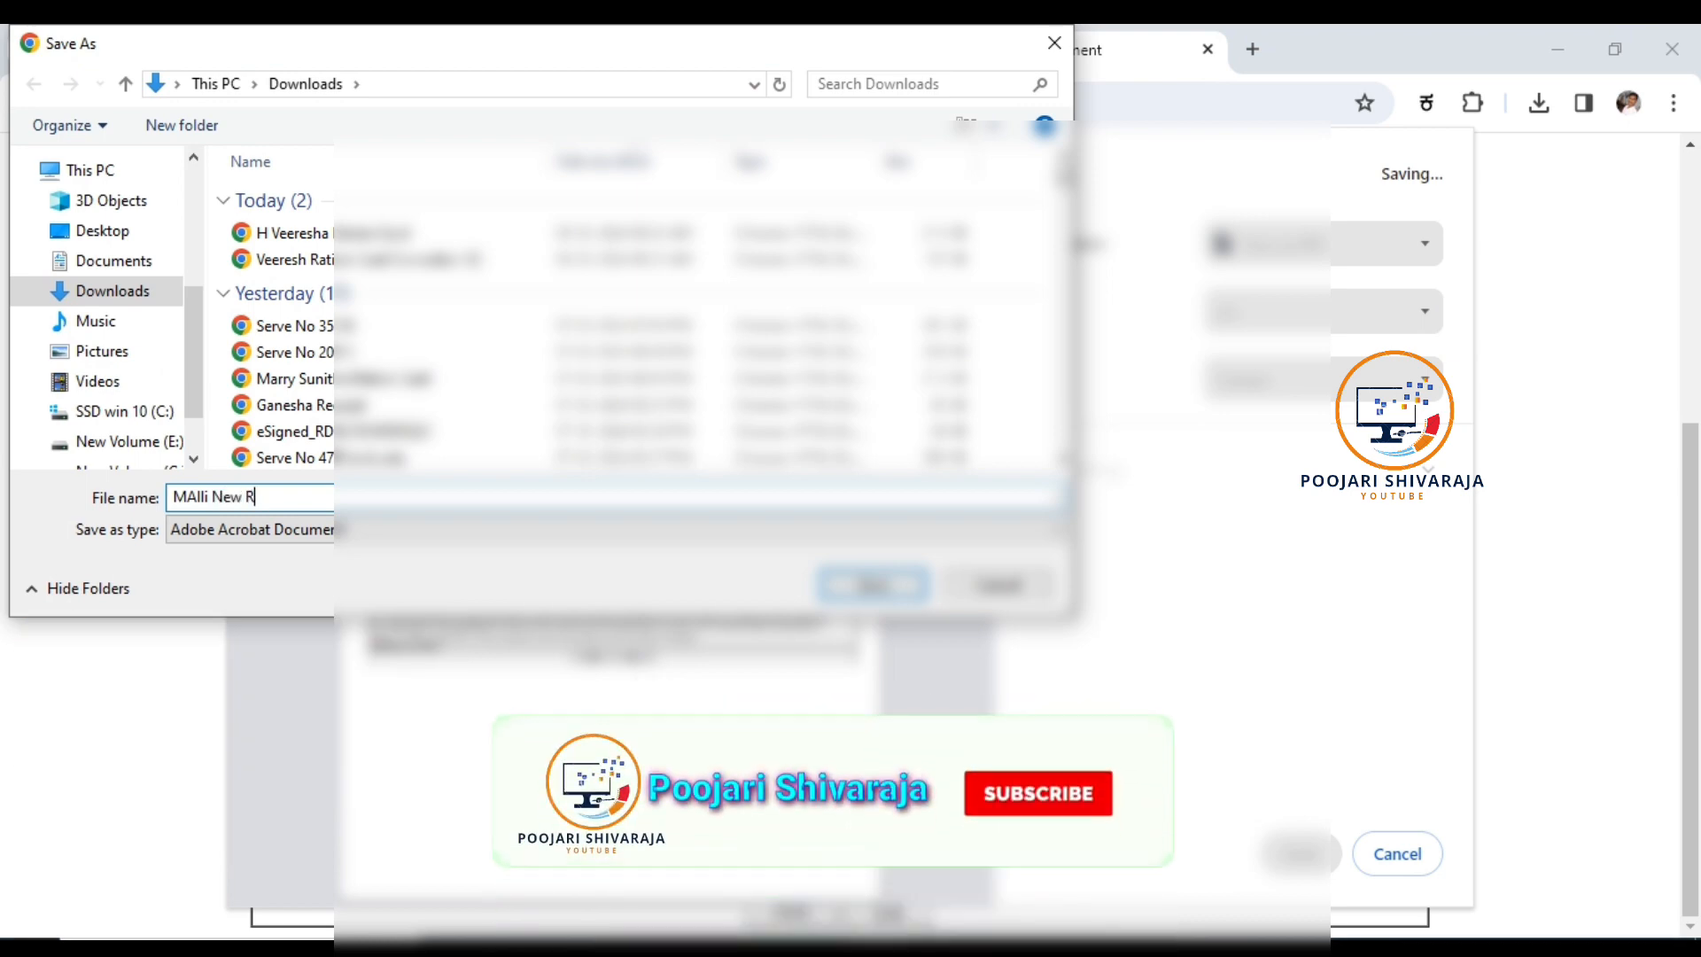
{"action": "type", "text": "atio"}
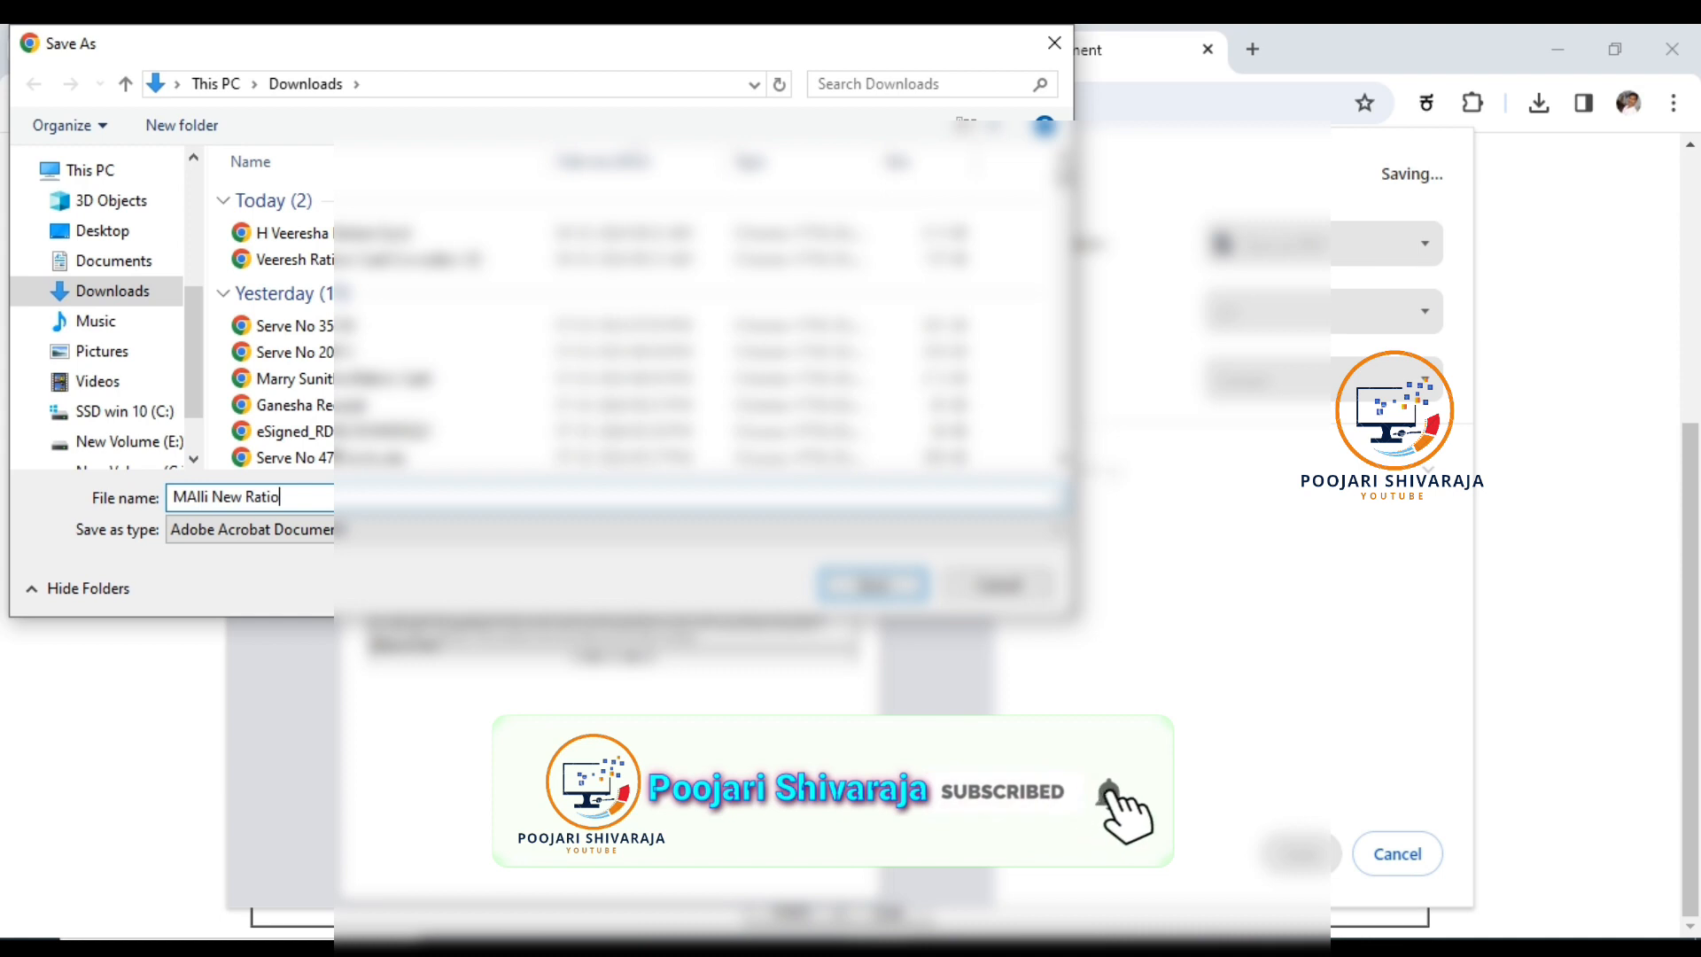
{"action": "type", "text": "n Ca"}
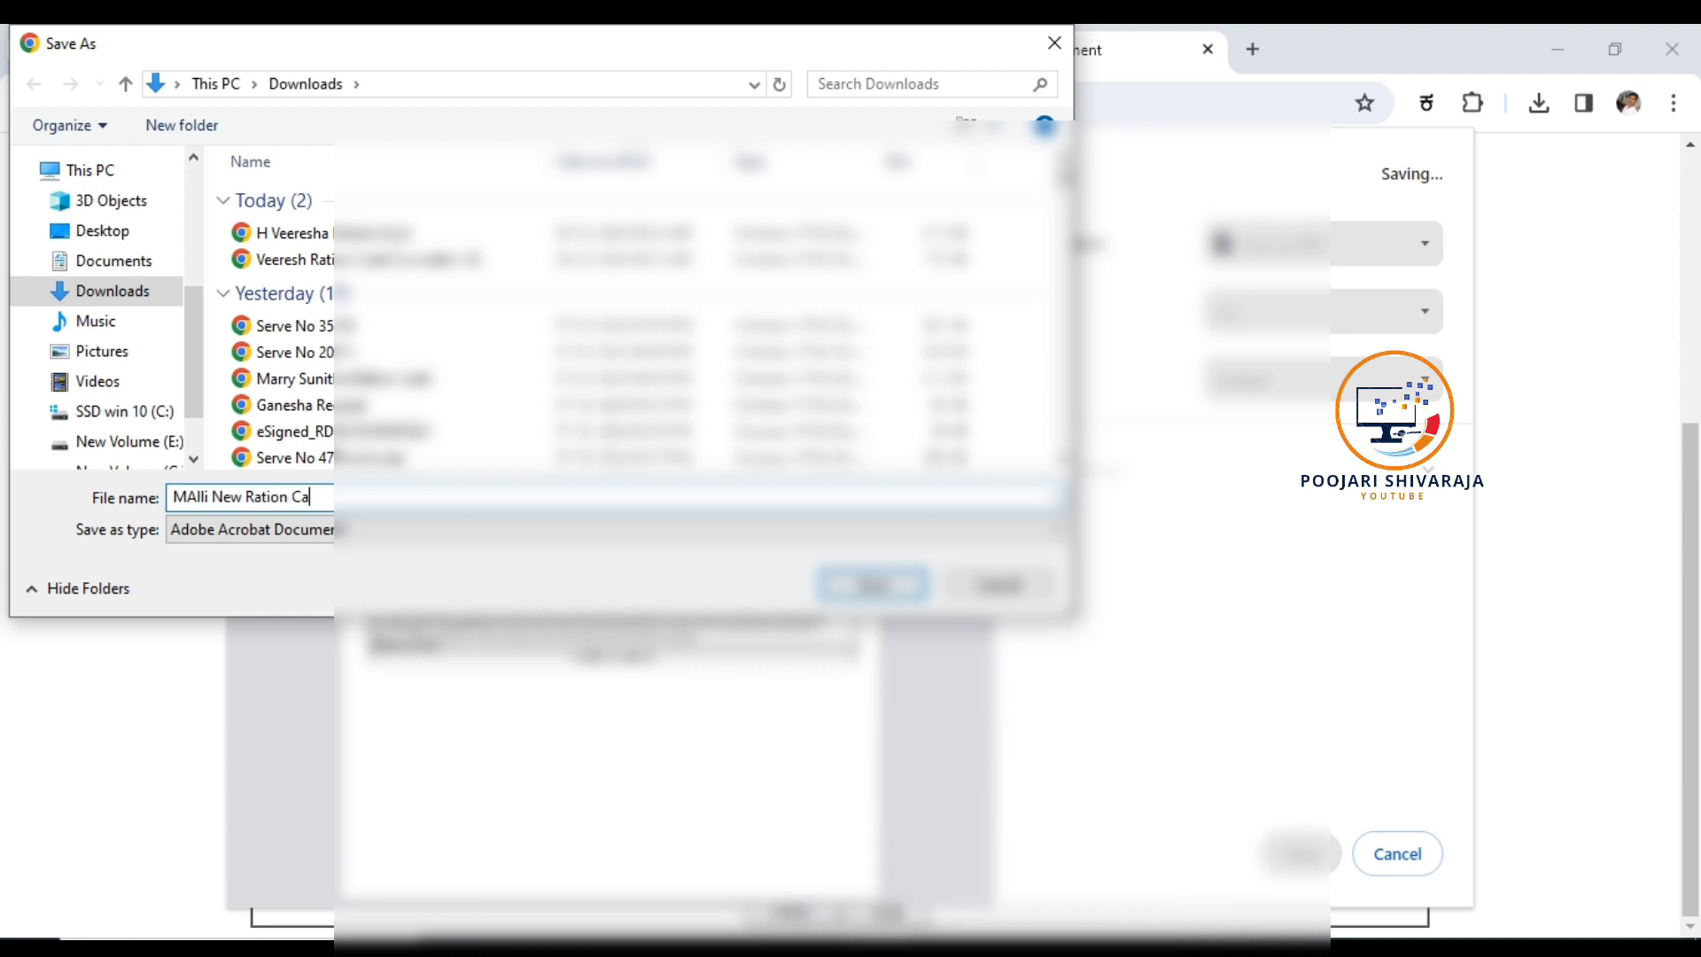
{"action": "type", "text": "rd Applica"}
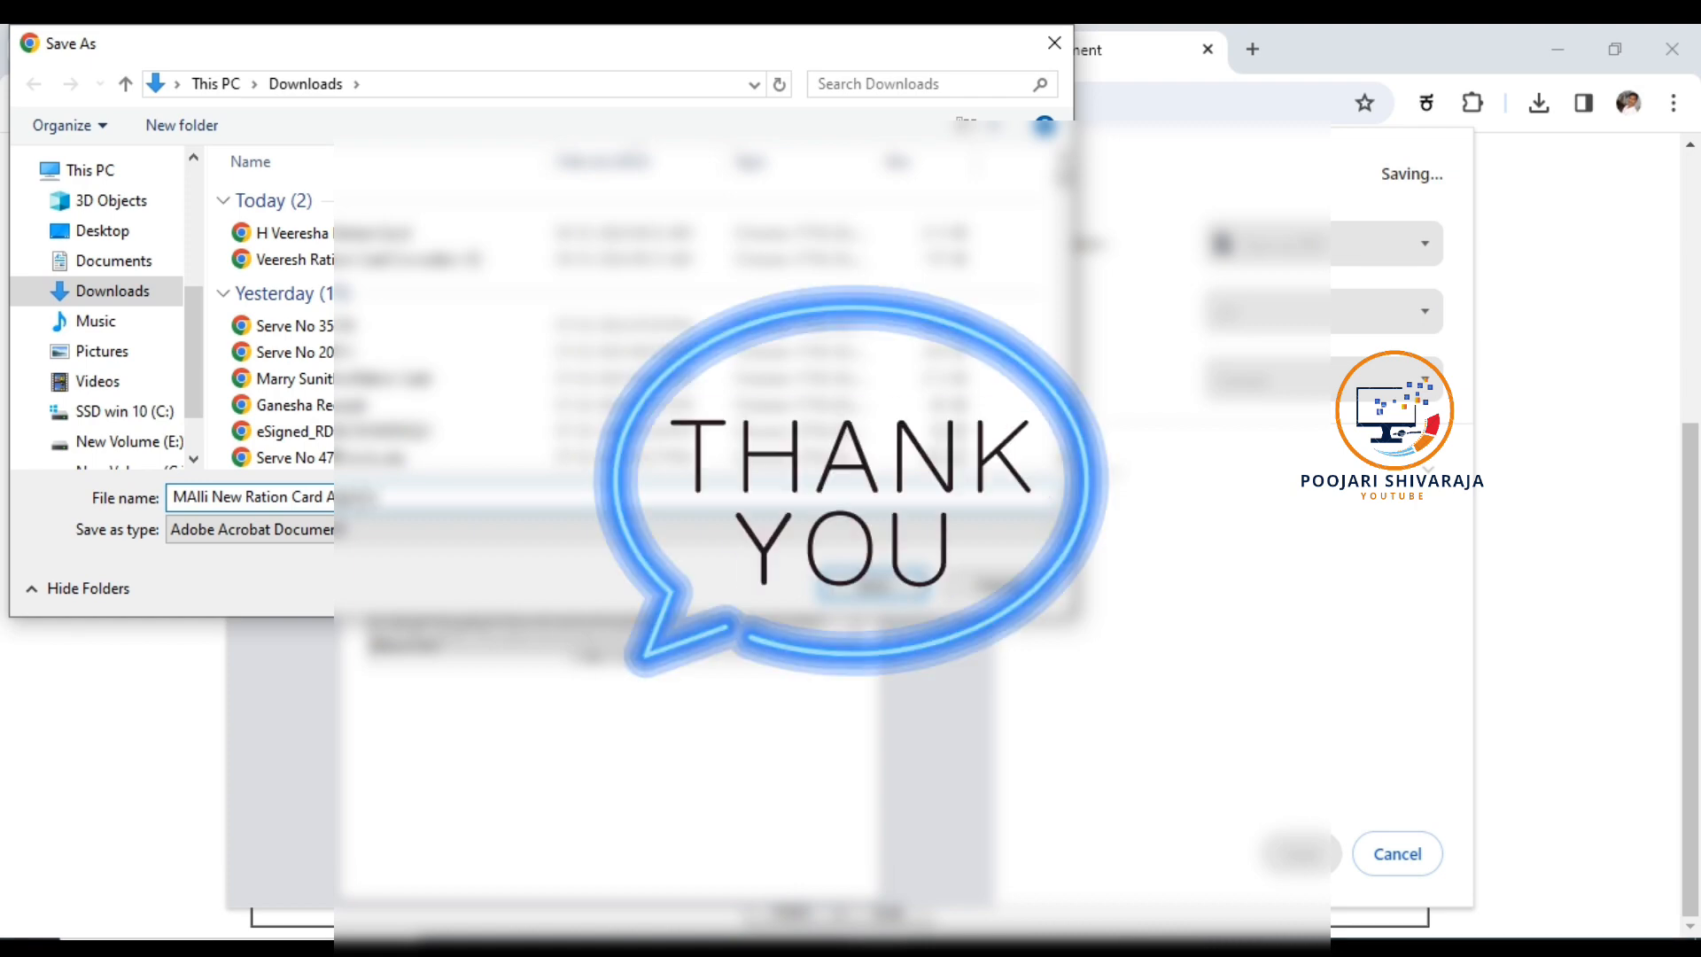